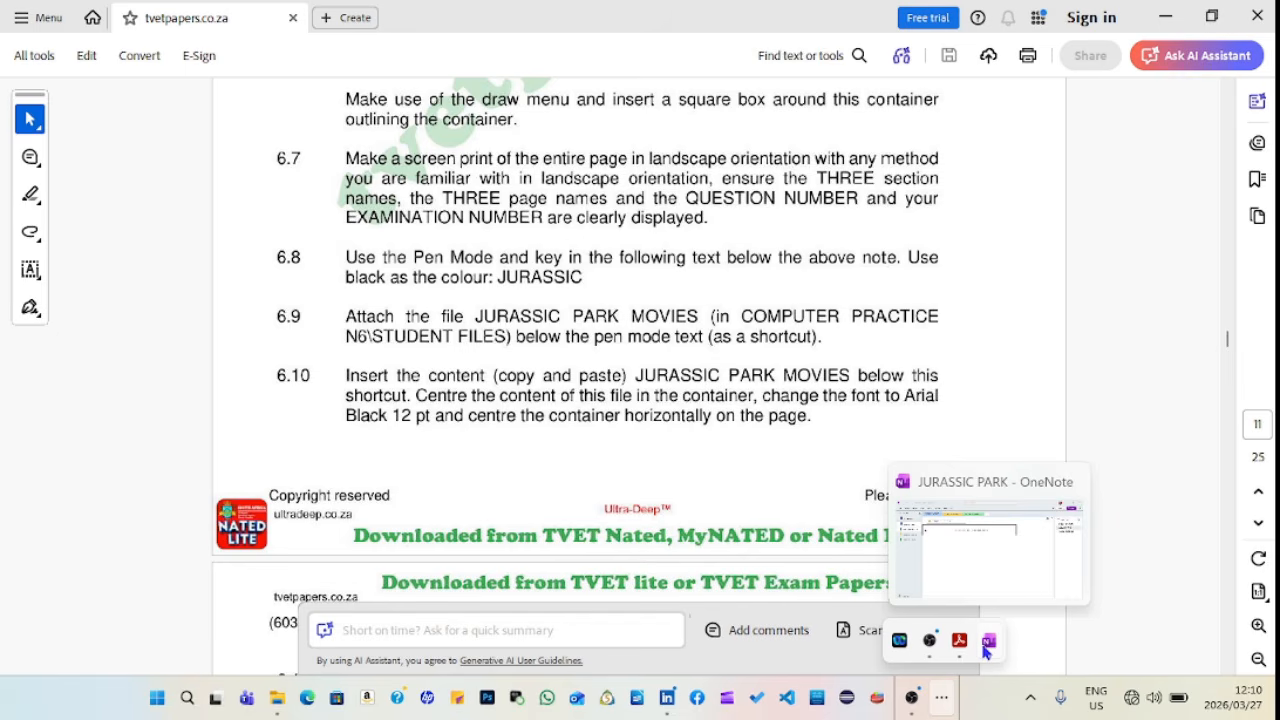
- Check the OneNote page, switch to the exam paper in Acrobat, and mark the word JURASSIC in instruction 6.8
{"action": "left_click", "coordinate": [985, 651]}
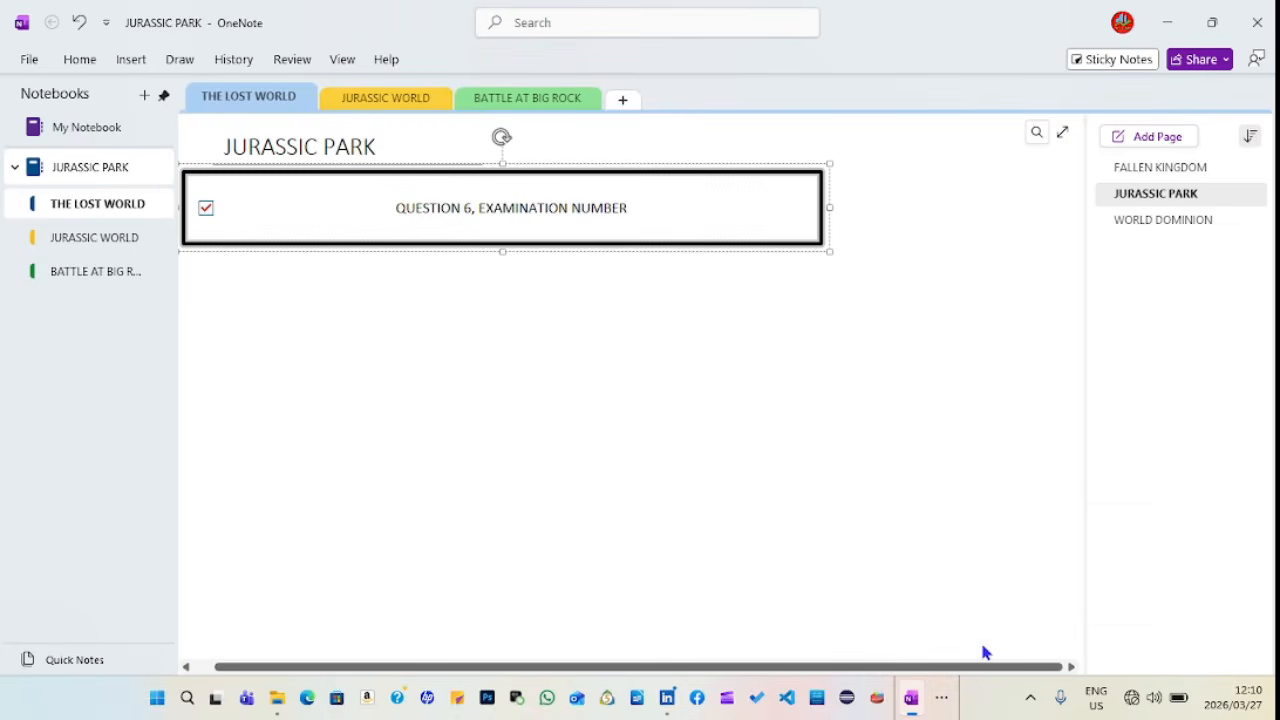
{"action": "left_click", "coordinate": [647, 376]}
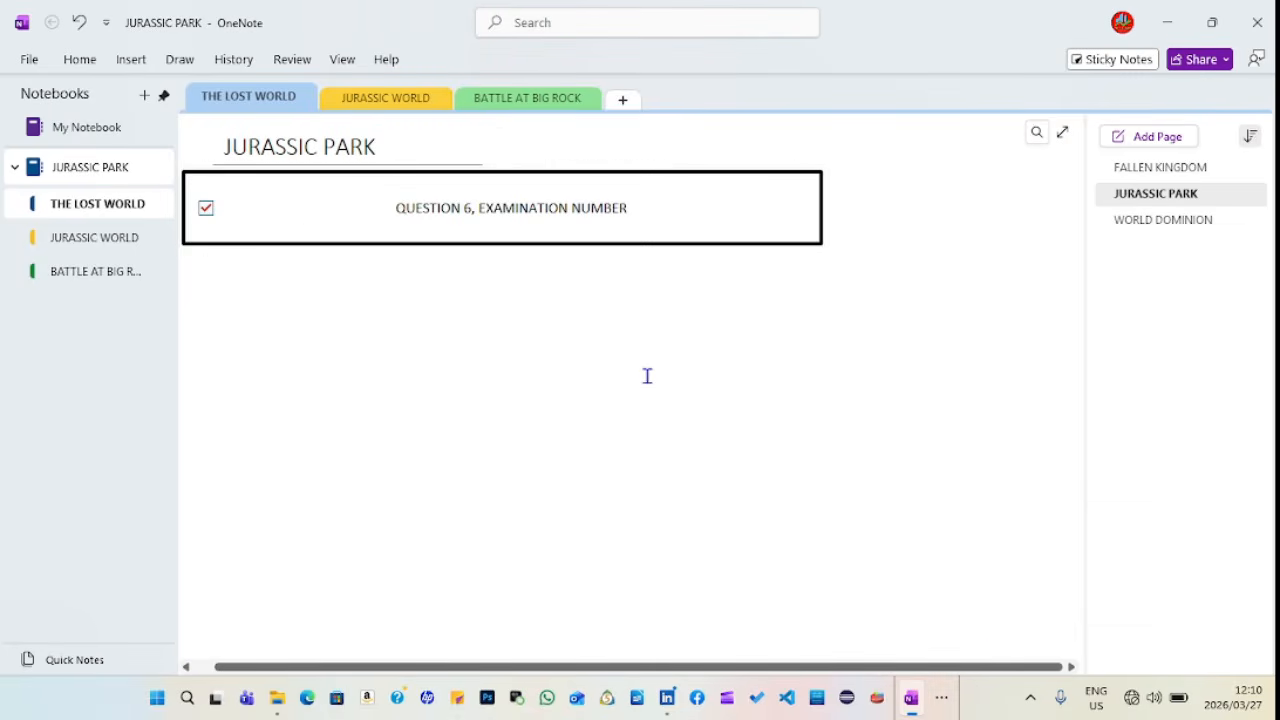
{"action": "left_click", "coordinate": [941, 697]}
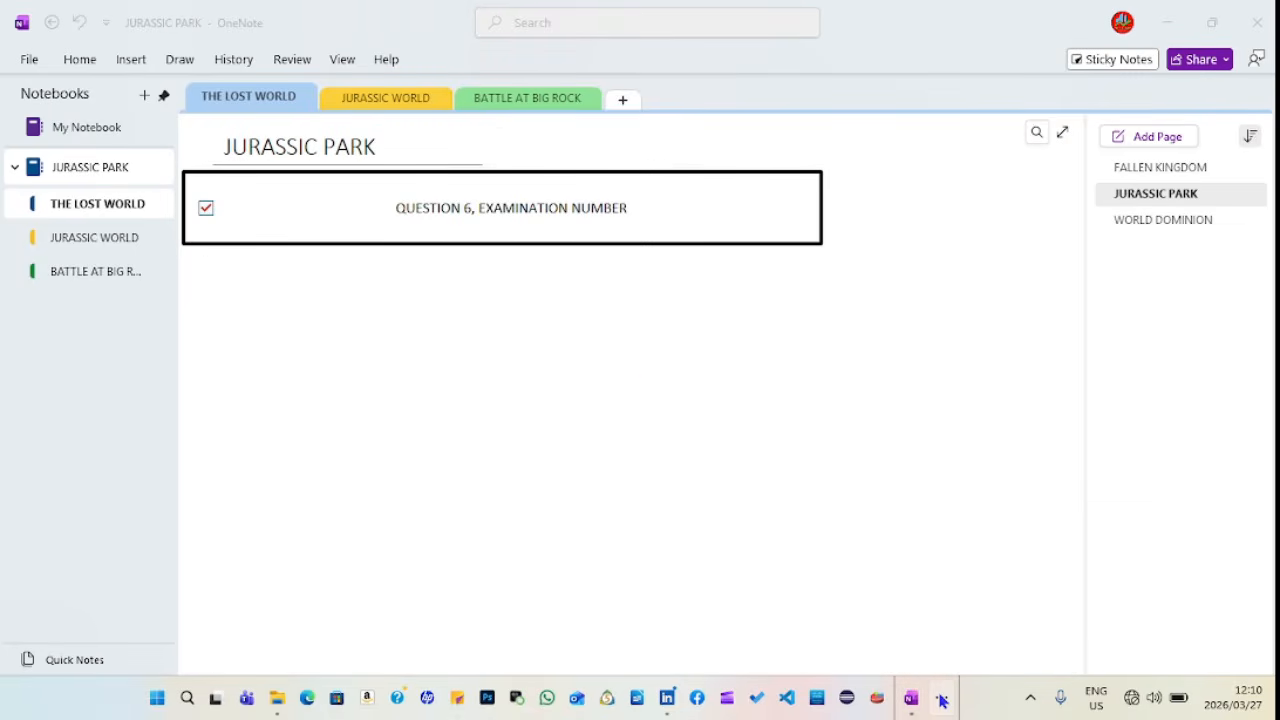
{"action": "left_click", "coordinate": [959, 640]}
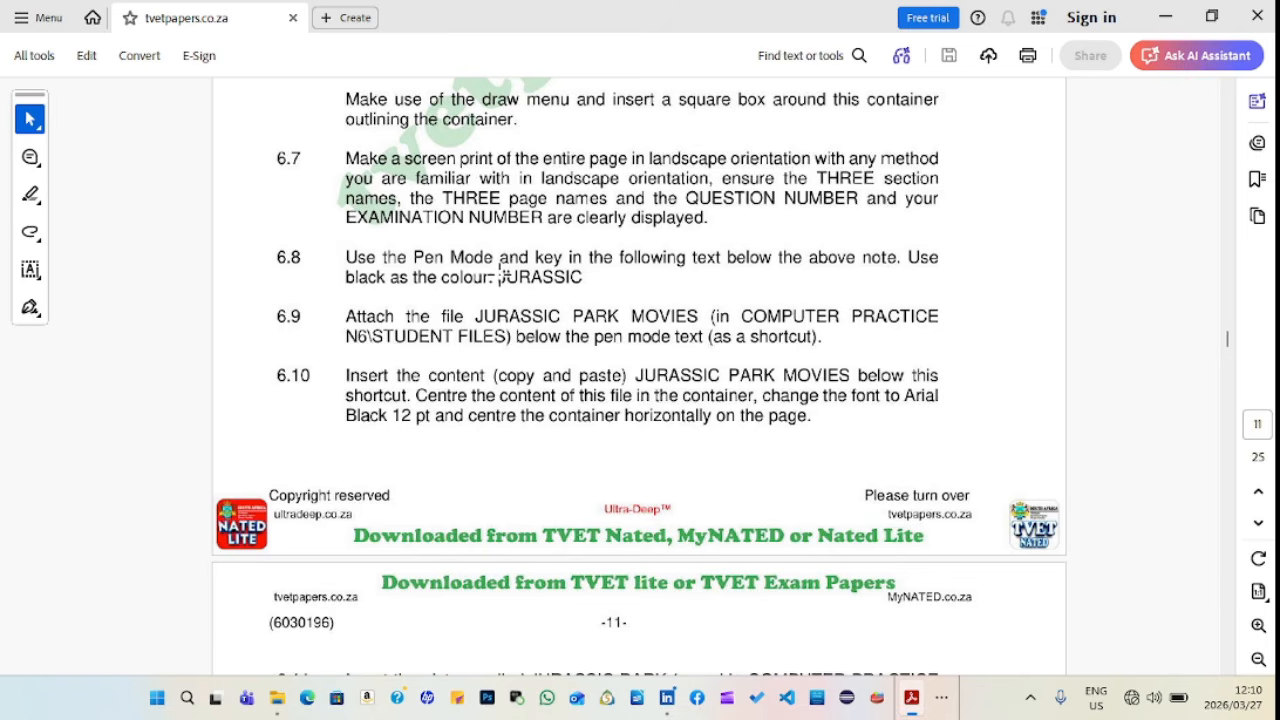
{"action": "left_click_drag", "start_coordinate": [501, 276], "coordinate": [588, 279]}
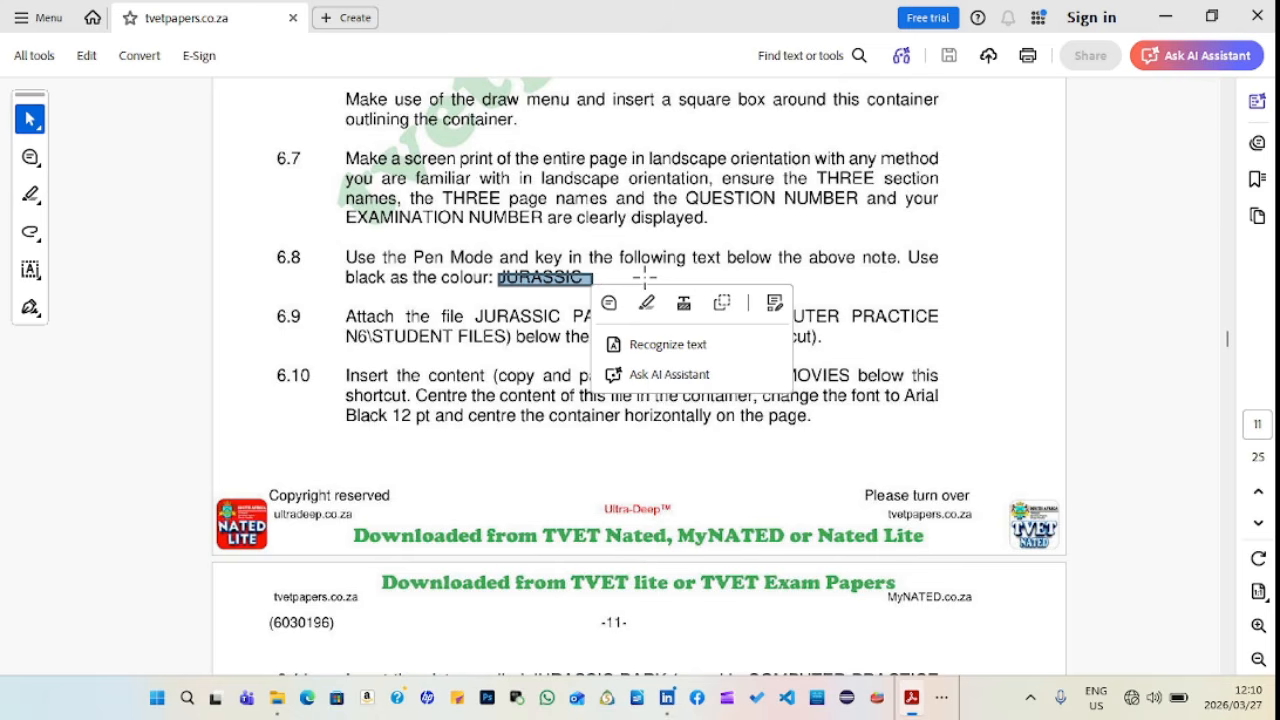
- Switch to OneNote and activate the black pen for drawing, checking its colour and thickness options
{"action": "left_click", "coordinate": [943, 695]}
{"action": "left_click", "coordinate": [992, 648]}
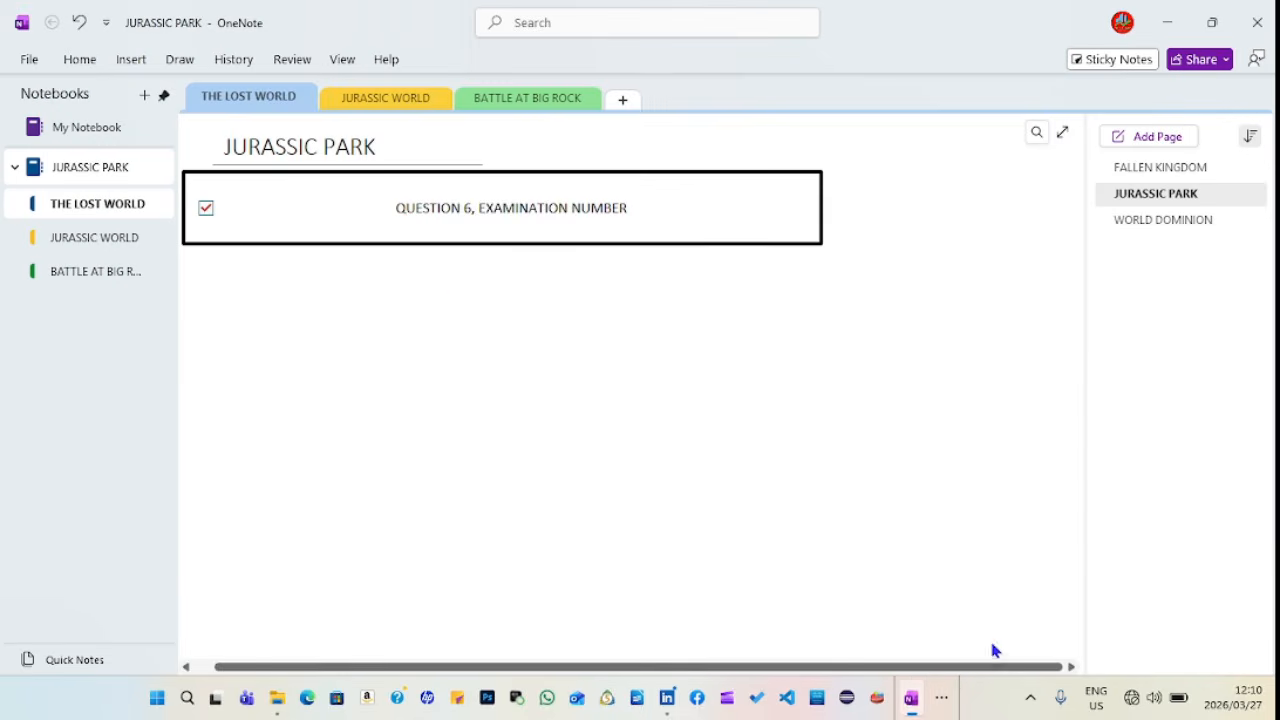
{"action": "left_click", "coordinate": [181, 62]}
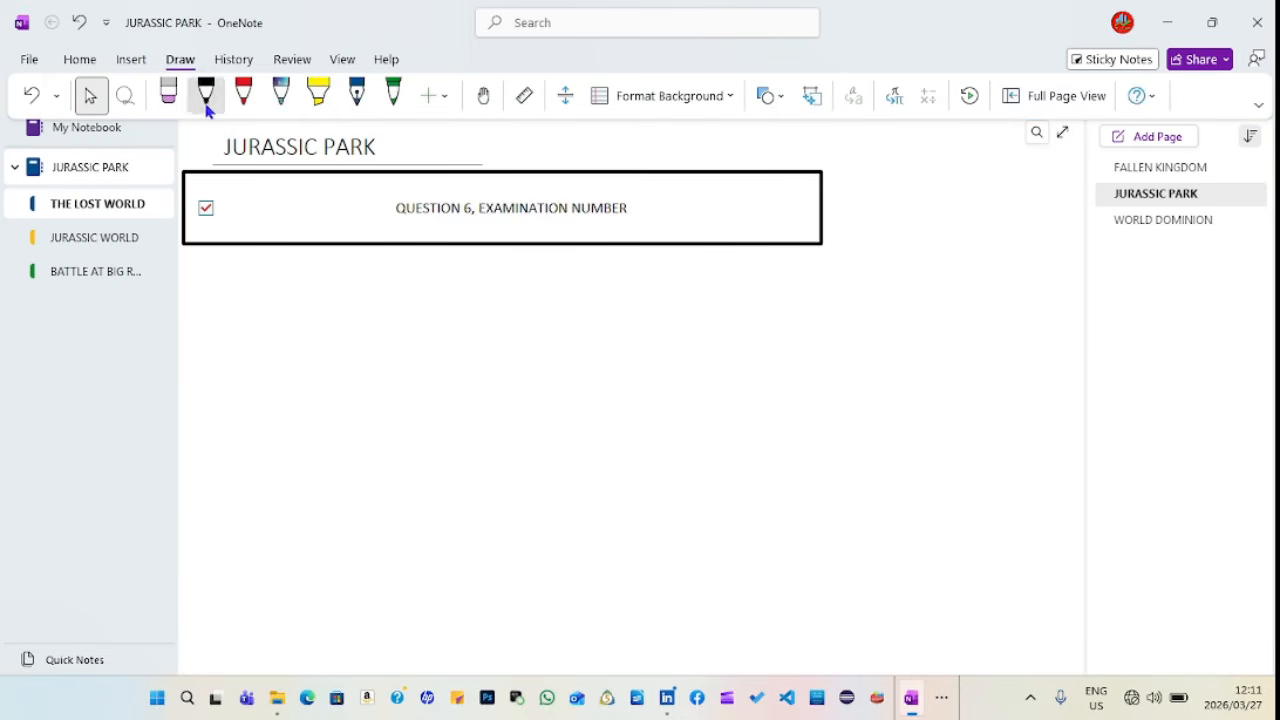
{"action": "left_click", "coordinate": [207, 104]}
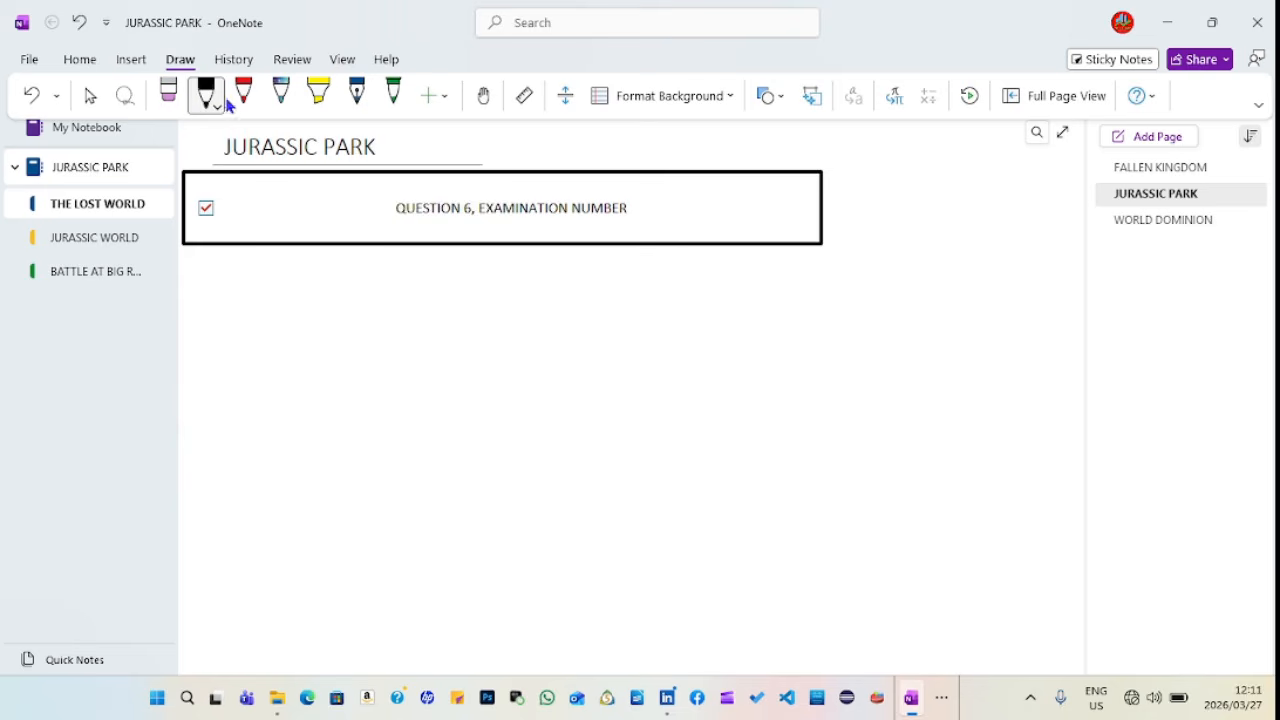
{"action": "left_click", "coordinate": [217, 108]}
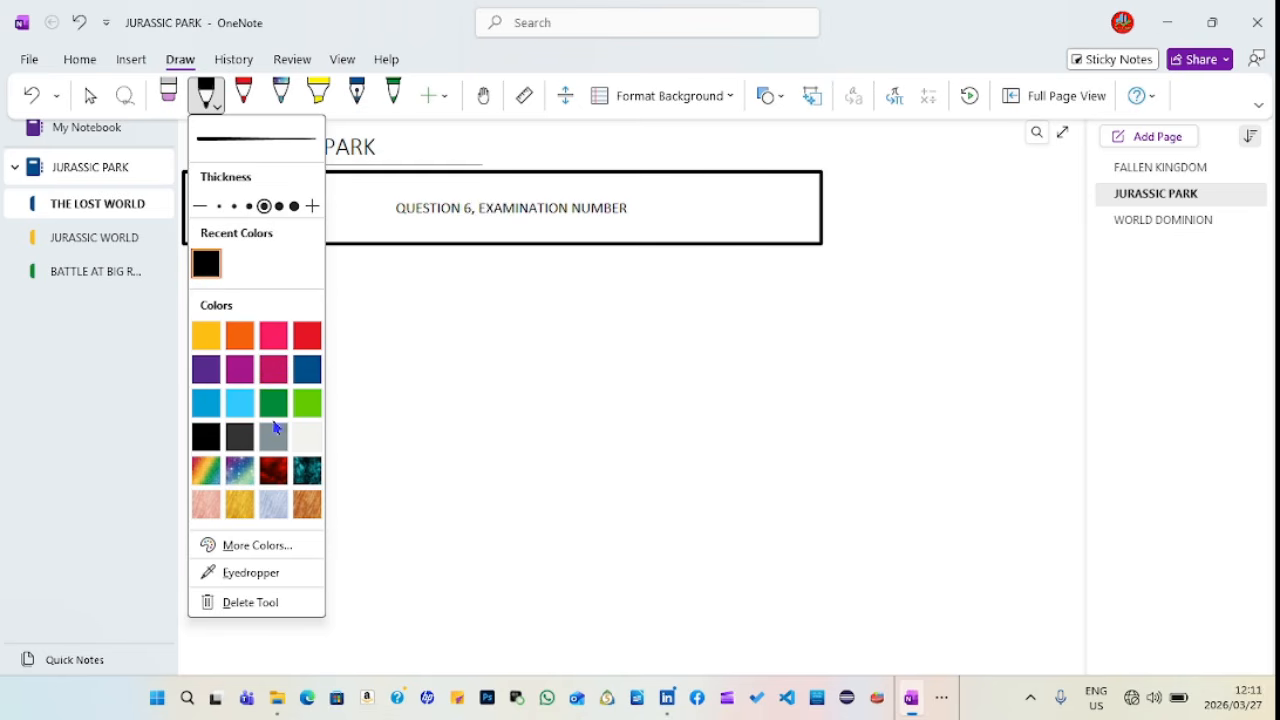
{"action": "left_click", "coordinate": [216, 112]}
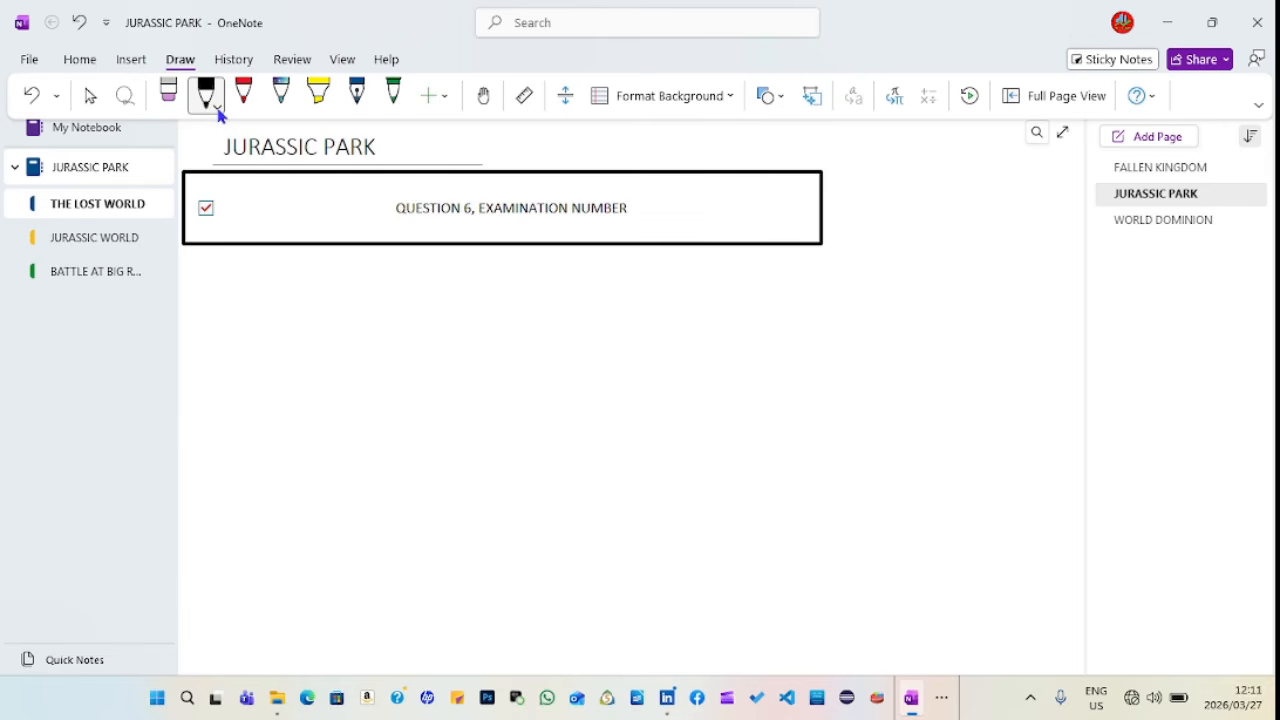
{"action": "left_click", "coordinate": [216, 111]}
{"action": "left_click", "coordinate": [215, 110]}
{"action": "left_click", "coordinate": [205, 95]}
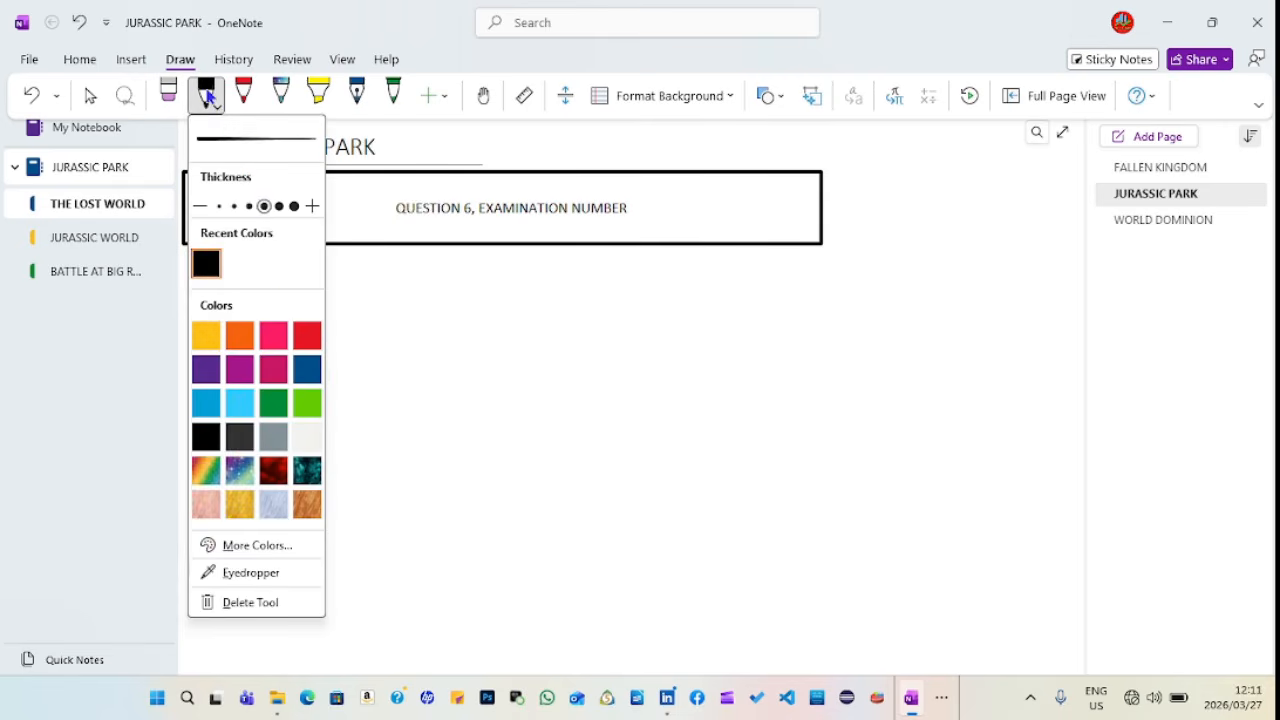
{"action": "left_click", "coordinate": [217, 110]}
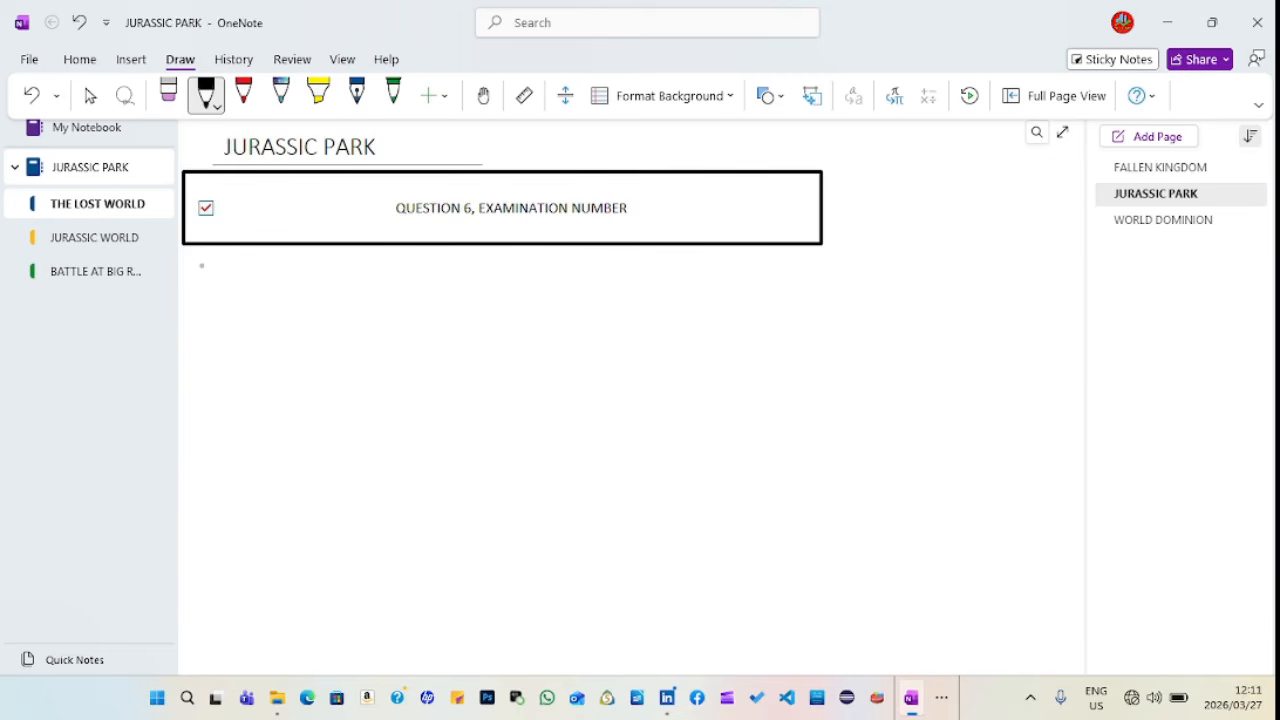
- Handwrite the word JURASSIC in black capital letters across the page below the boxed note
{"action": "left_click", "coordinate": [201, 265]}
{"action": "mouse_move", "coordinate": [200, 266]}
{"action": "left_mouse_down"}
{"action": "mouse_move", "coordinate": [295, 266]}
{"action": "mouse_move", "coordinate": [262, 343]}
{"action": "mouse_move", "coordinate": [202, 342]}
{"action": "left_mouse_up"}
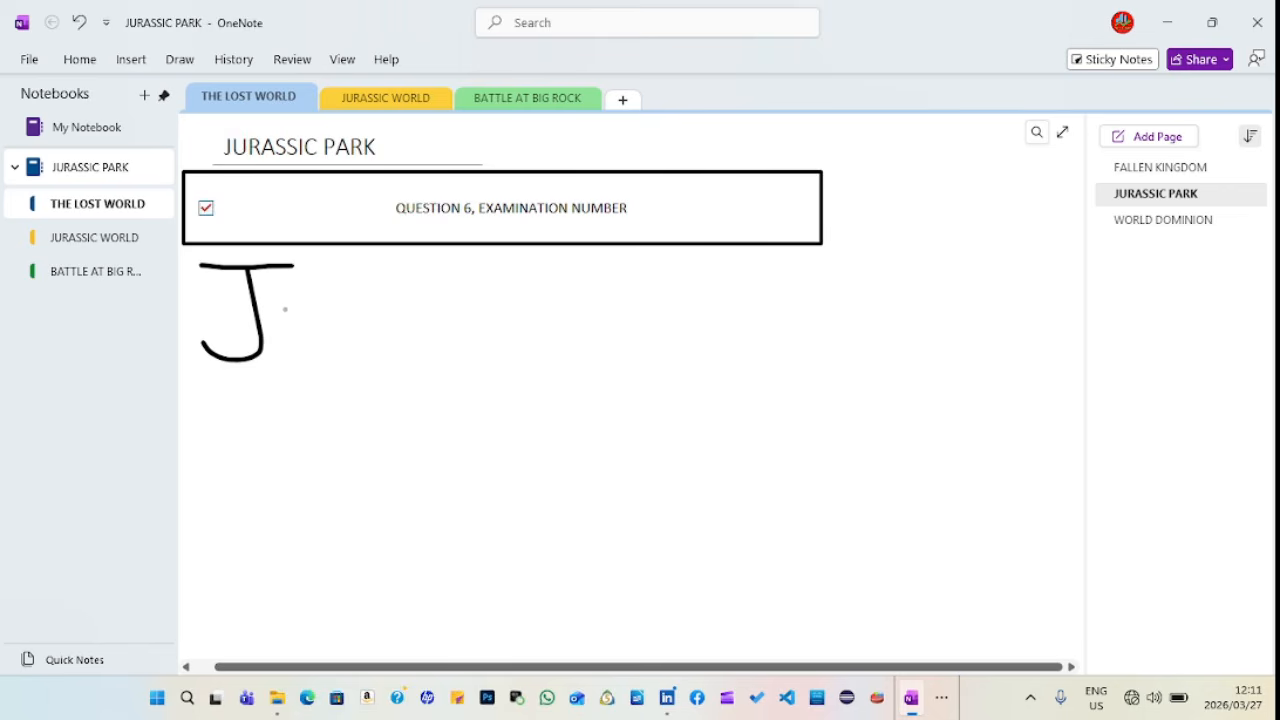
{"action": "mouse_move", "coordinate": [281, 294]}
{"action": "left_mouse_down"}
{"action": "mouse_move", "coordinate": [337, 268]}
{"action": "mouse_move", "coordinate": [367, 343]}
{"action": "left_mouse_up"}
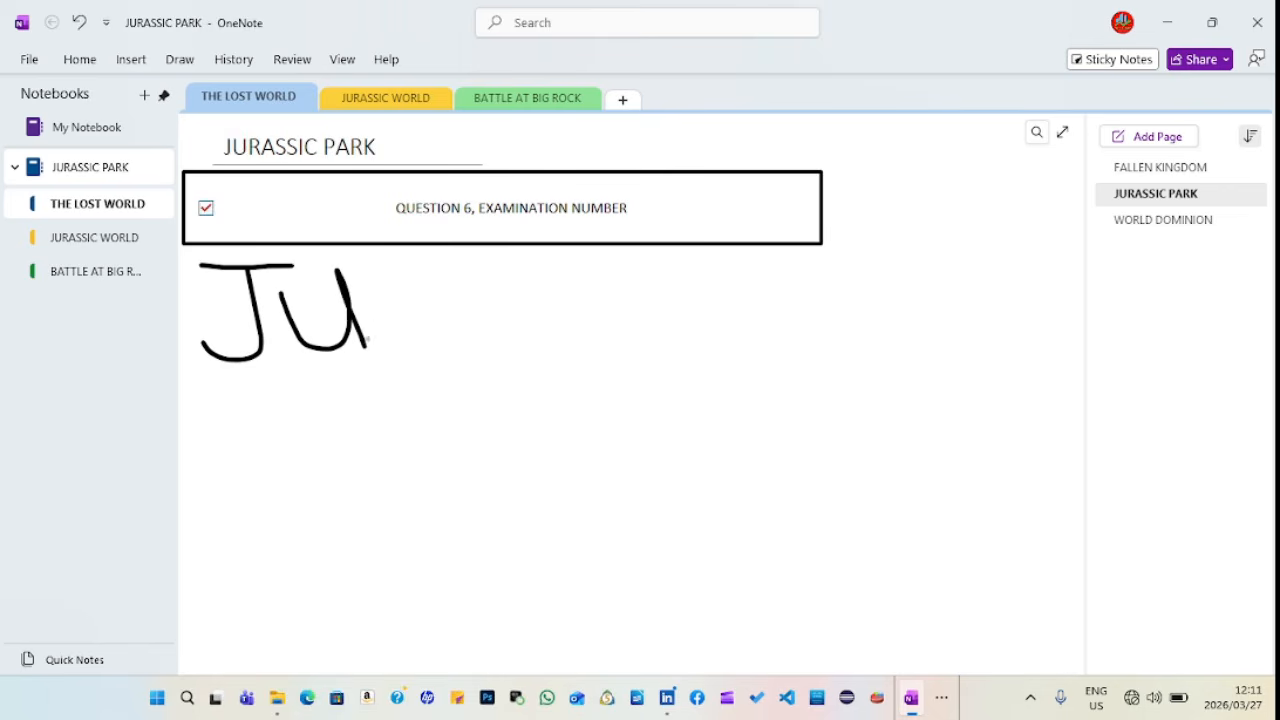
{"action": "left_click_drag", "start_coordinate": [375, 288], "coordinate": [395, 348]}
{"action": "mouse_move", "coordinate": [376, 296]}
{"action": "left_mouse_down"}
{"action": "mouse_move", "coordinate": [390, 273]}
{"action": "mouse_move", "coordinate": [434, 346]}
{"action": "left_mouse_up"}
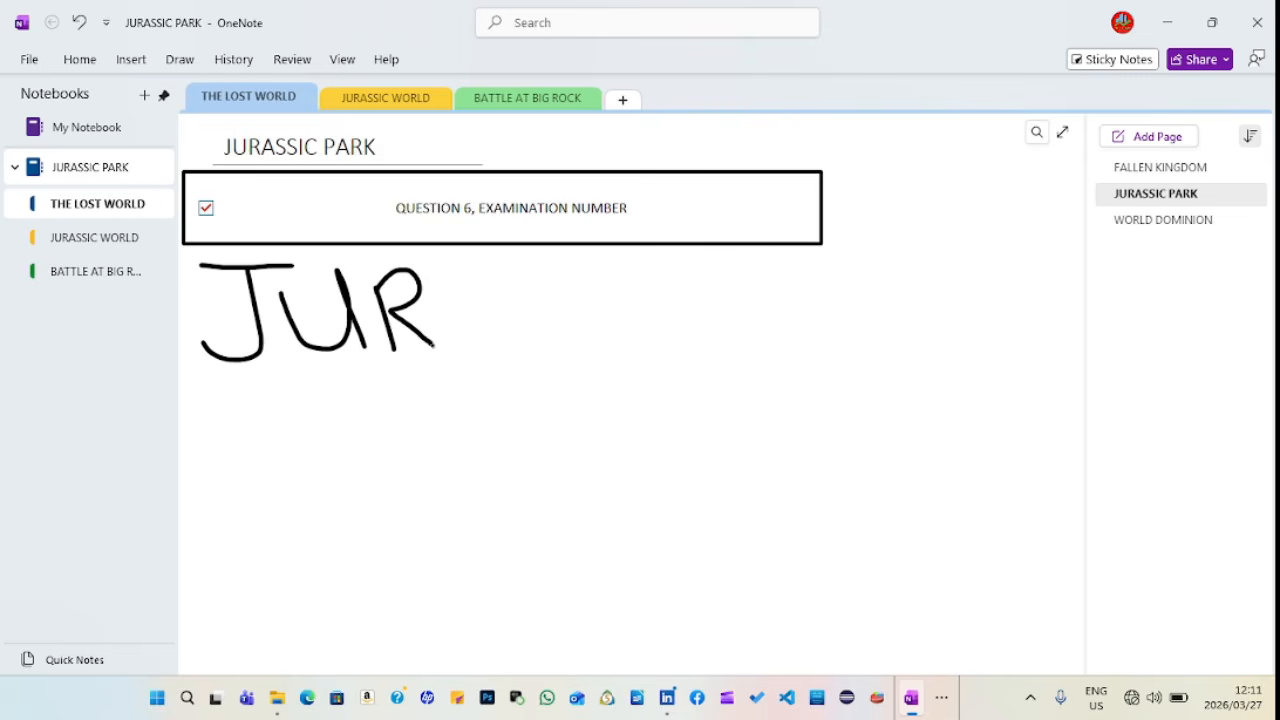
{"action": "mouse_move", "coordinate": [453, 271]}
{"action": "left_mouse_down"}
{"action": "mouse_move", "coordinate": [446, 346]}
{"action": "mouse_move", "coordinate": [450, 254]}
{"action": "mouse_move", "coordinate": [496, 322]}
{"action": "mouse_move", "coordinate": [481, 307]}
{"action": "left_mouse_up"}
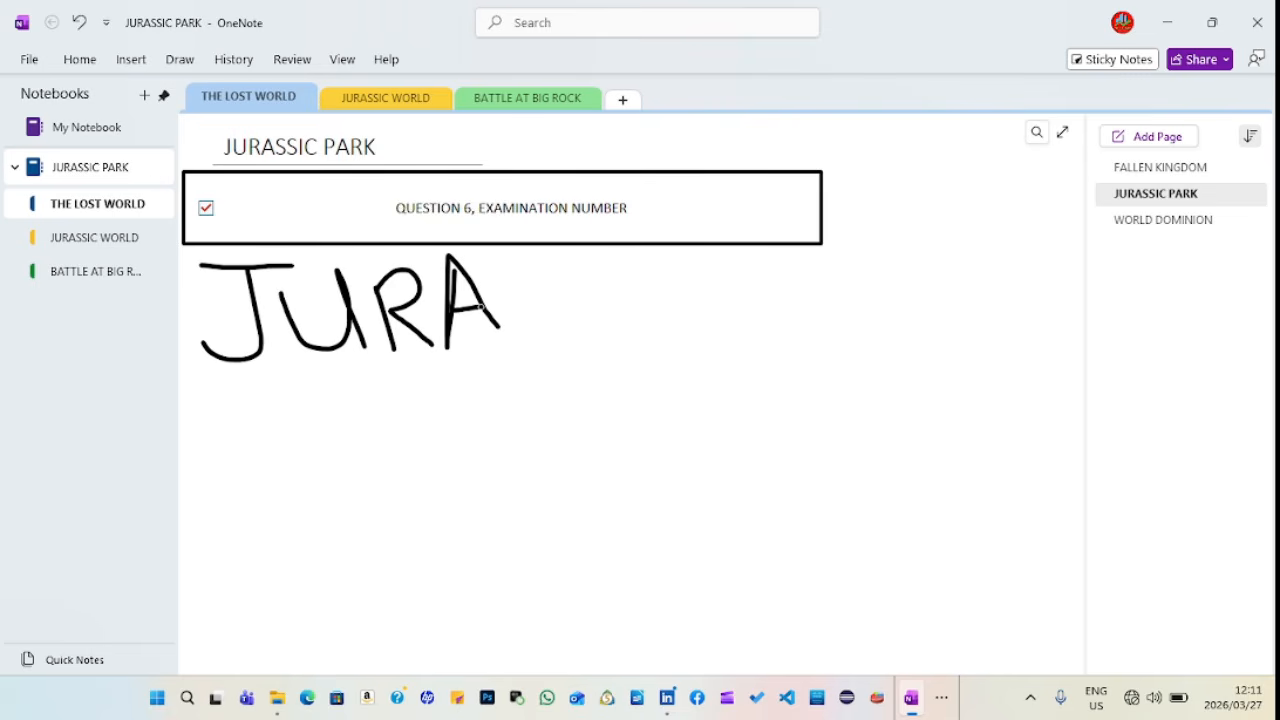
{"action": "mouse_move", "coordinate": [538, 272]}
{"action": "left_mouse_down"}
{"action": "mouse_move", "coordinate": [505, 290]}
{"action": "mouse_move", "coordinate": [556, 315]}
{"action": "mouse_move", "coordinate": [514, 326]}
{"action": "left_mouse_up"}
{"action": "mouse_move", "coordinate": [588, 265]}
{"action": "left_mouse_down"}
{"action": "mouse_move", "coordinate": [578, 282]}
{"action": "mouse_move", "coordinate": [620, 310]}
{"action": "mouse_move", "coordinate": [567, 341]}
{"action": "left_mouse_up"}
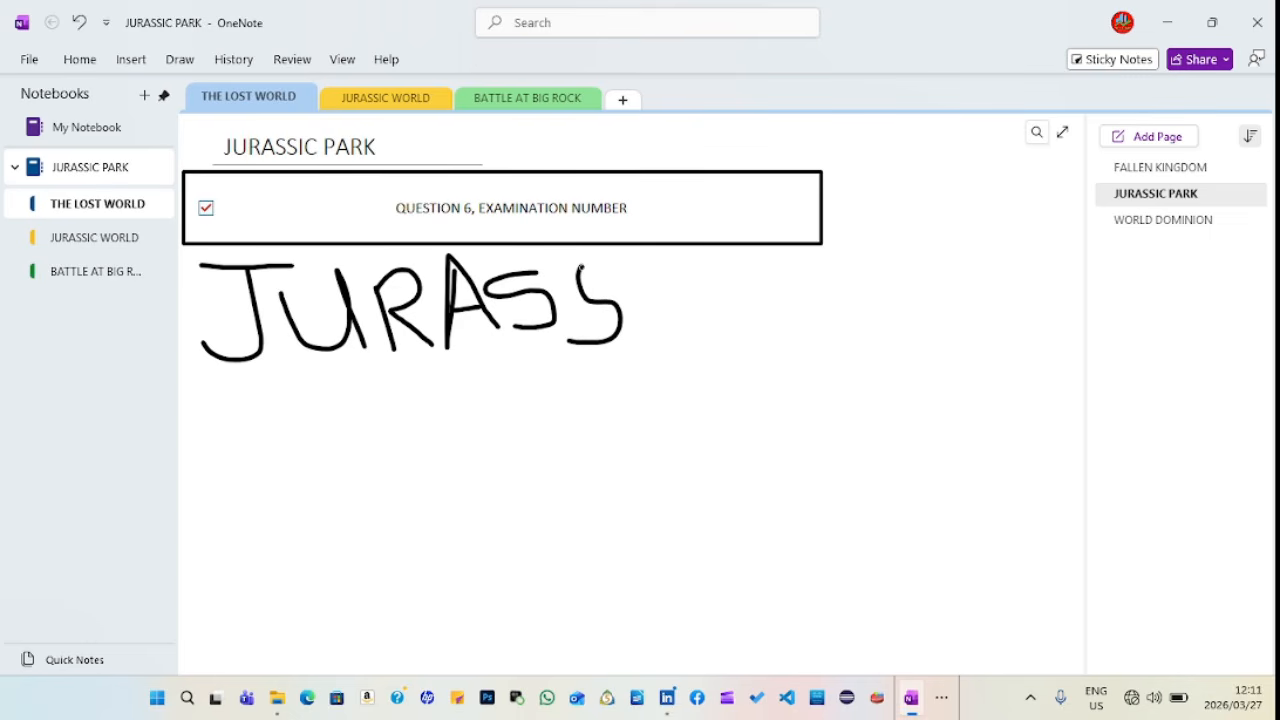
{"action": "mouse_move", "coordinate": [581, 266]}
{"action": "left_mouse_down"}
{"action": "mouse_move", "coordinate": [618, 258]}
{"action": "mouse_move", "coordinate": [646, 337]}
{"action": "left_mouse_up"}
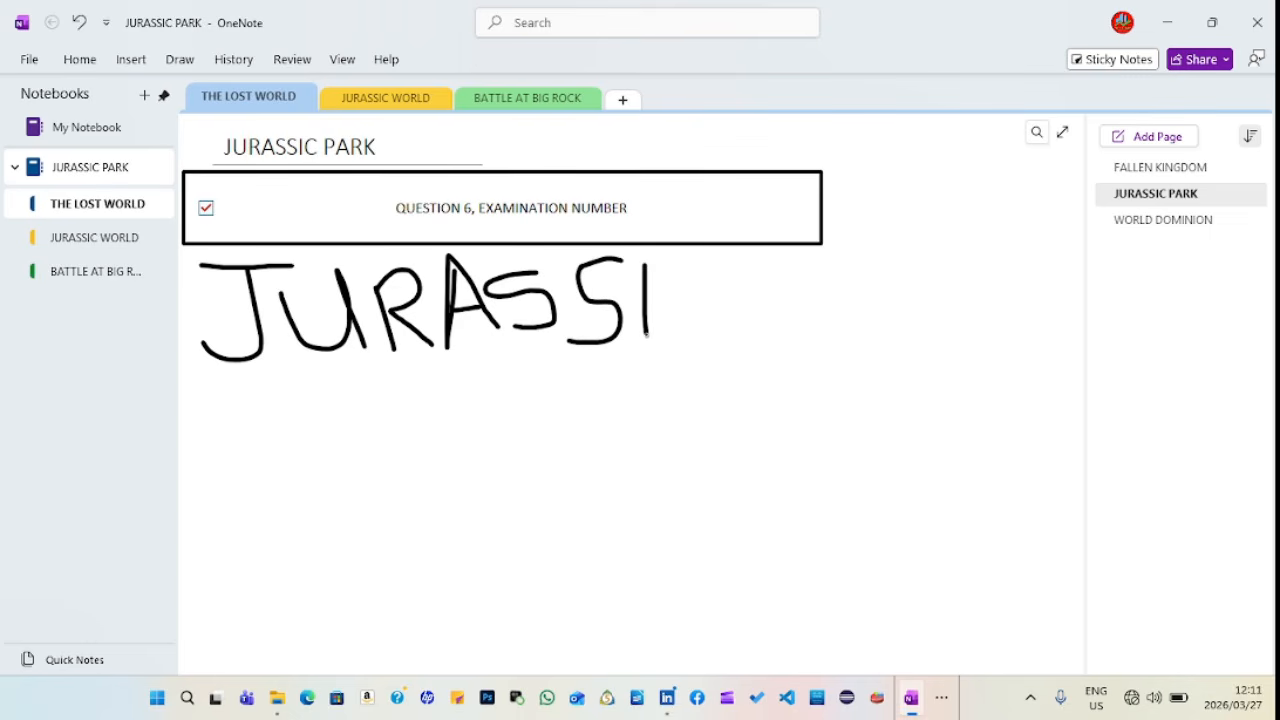
{"action": "mouse_move", "coordinate": [709, 272]}
{"action": "left_mouse_down"}
{"action": "mouse_move", "coordinate": [678, 279]}
{"action": "mouse_move", "coordinate": [694, 350]}
{"action": "mouse_move", "coordinate": [734, 341]}
{"action": "left_mouse_up"}
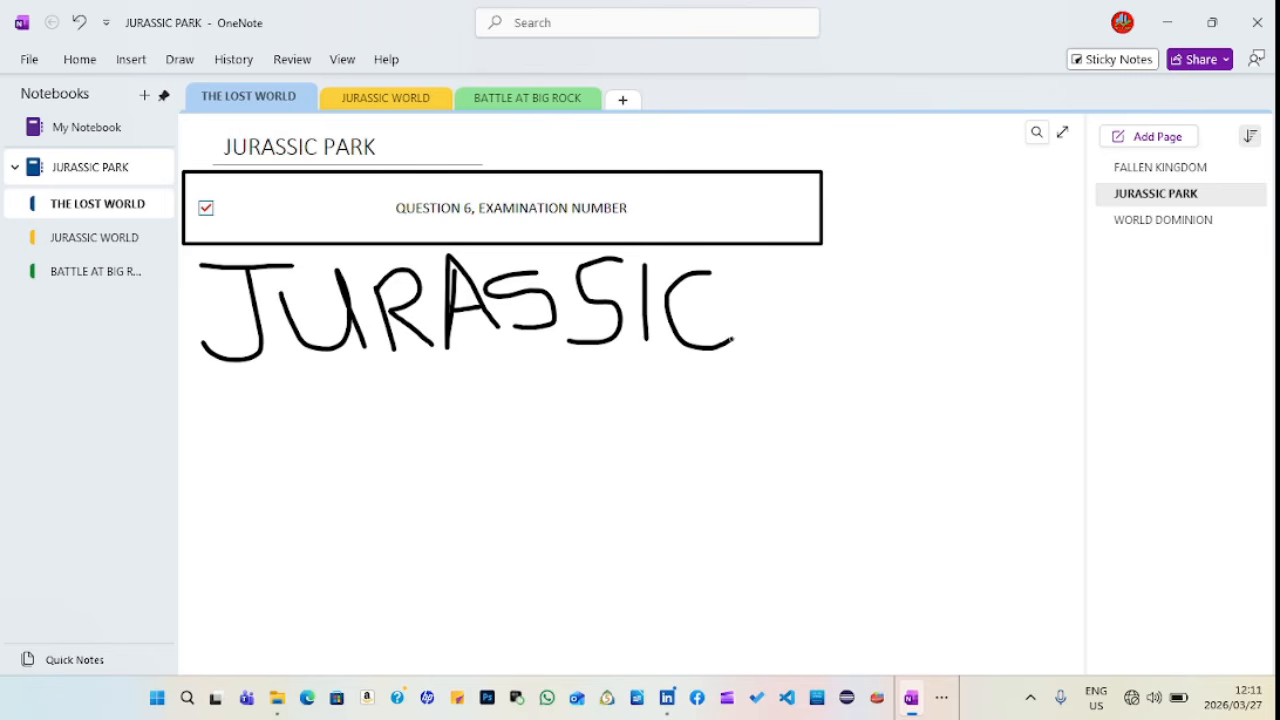
- Select the handwritten JURASSIC, shrink it to a little under half its size, and place it slightly below the boxed note
{"action": "left_click", "coordinate": [181, 60]}
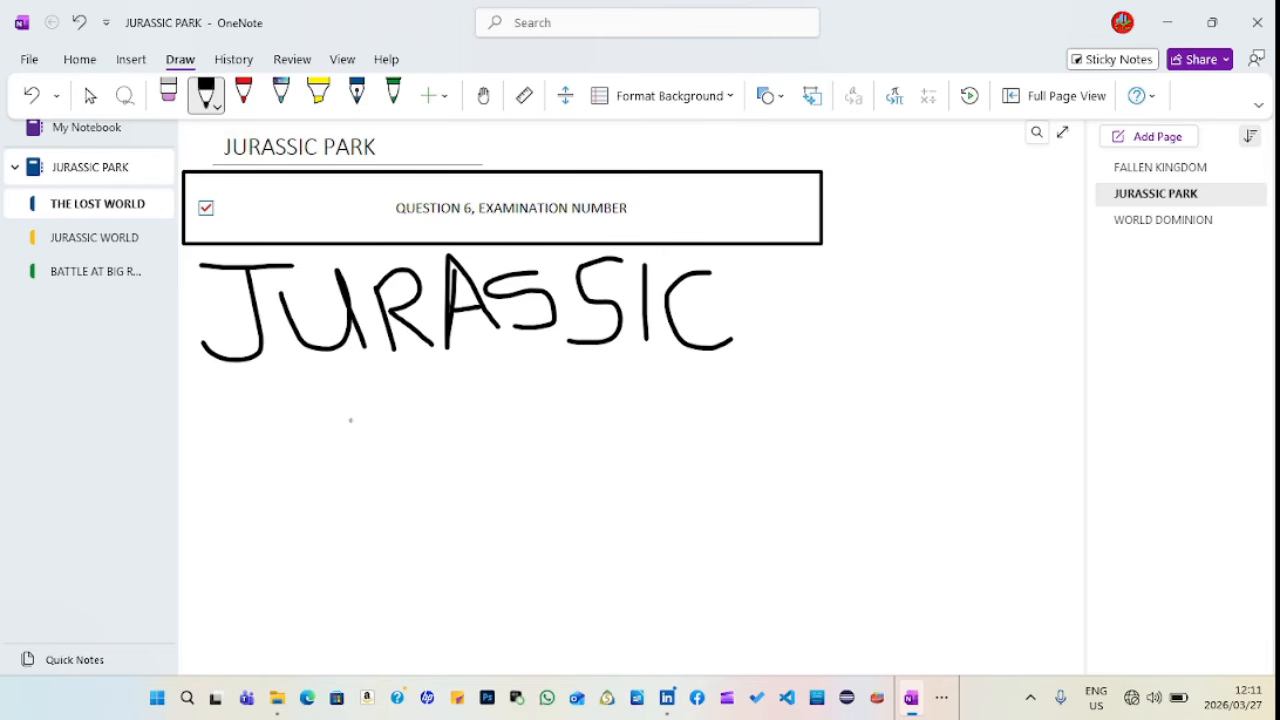
{"action": "left_click", "coordinate": [90, 95]}
{"action": "left_click", "coordinate": [471, 320]}
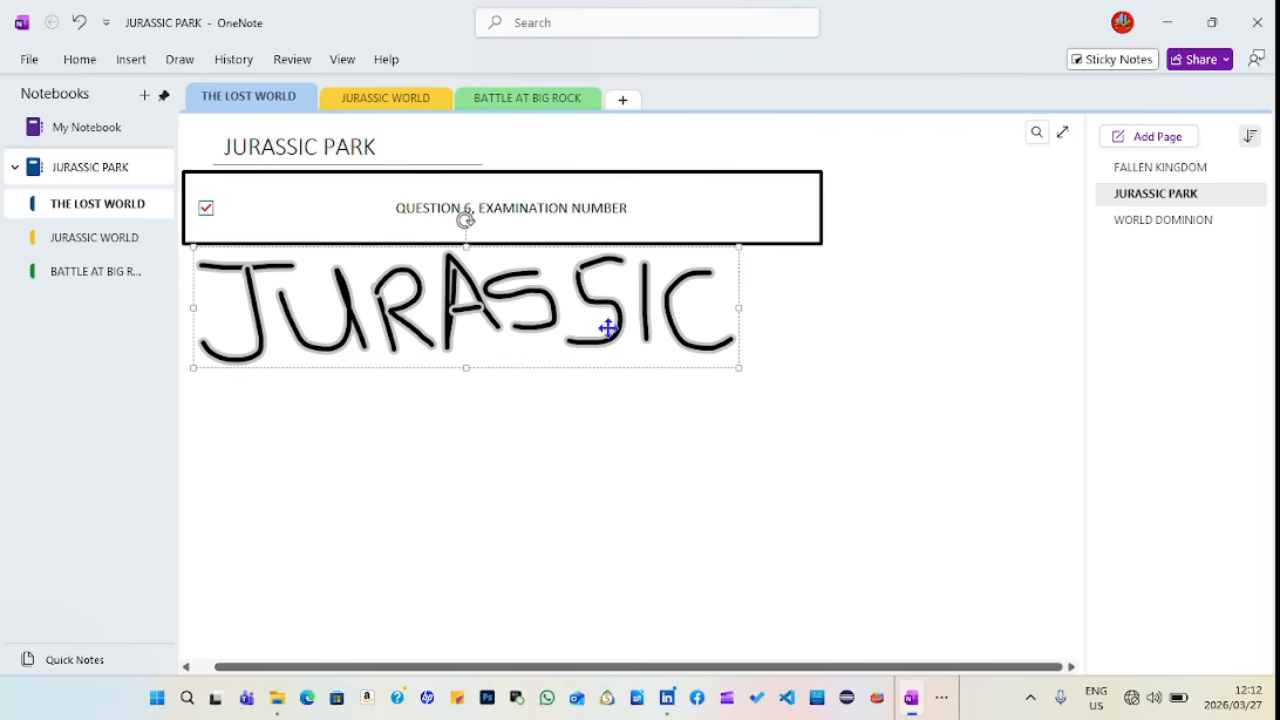
{"action": "key", "text": "ctrl+a"}
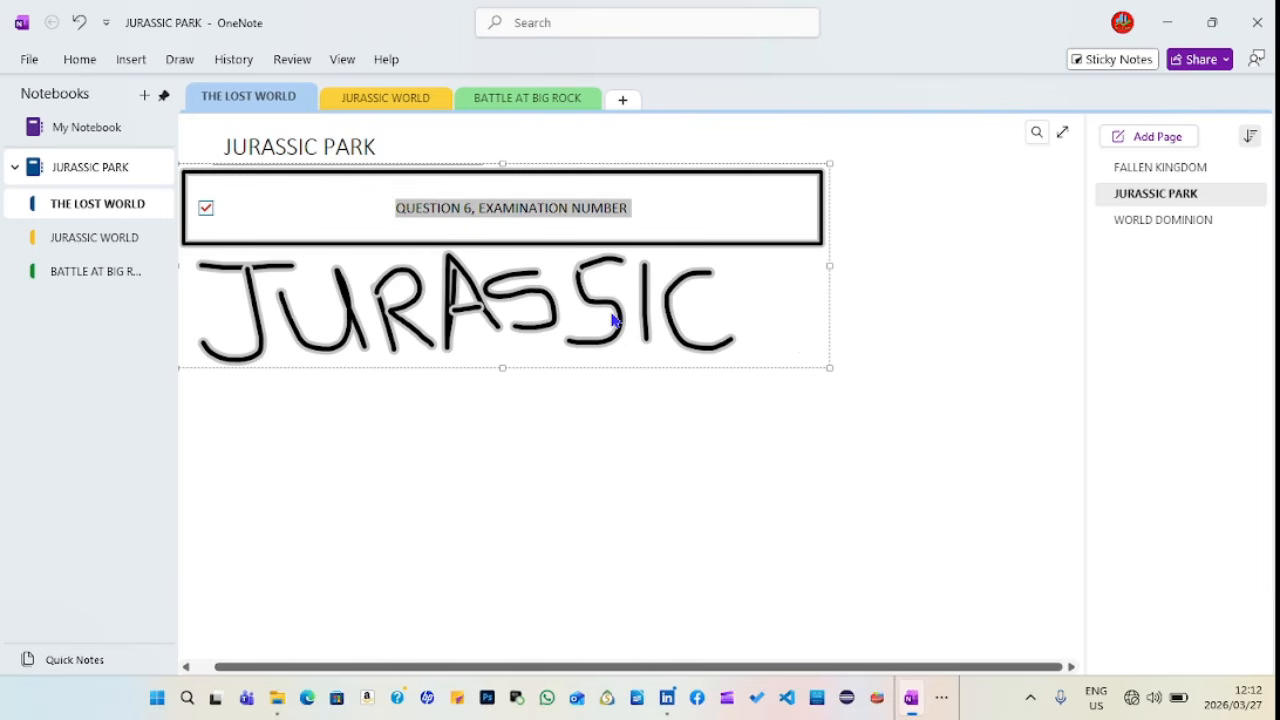
{"action": "left_click", "coordinate": [734, 437]}
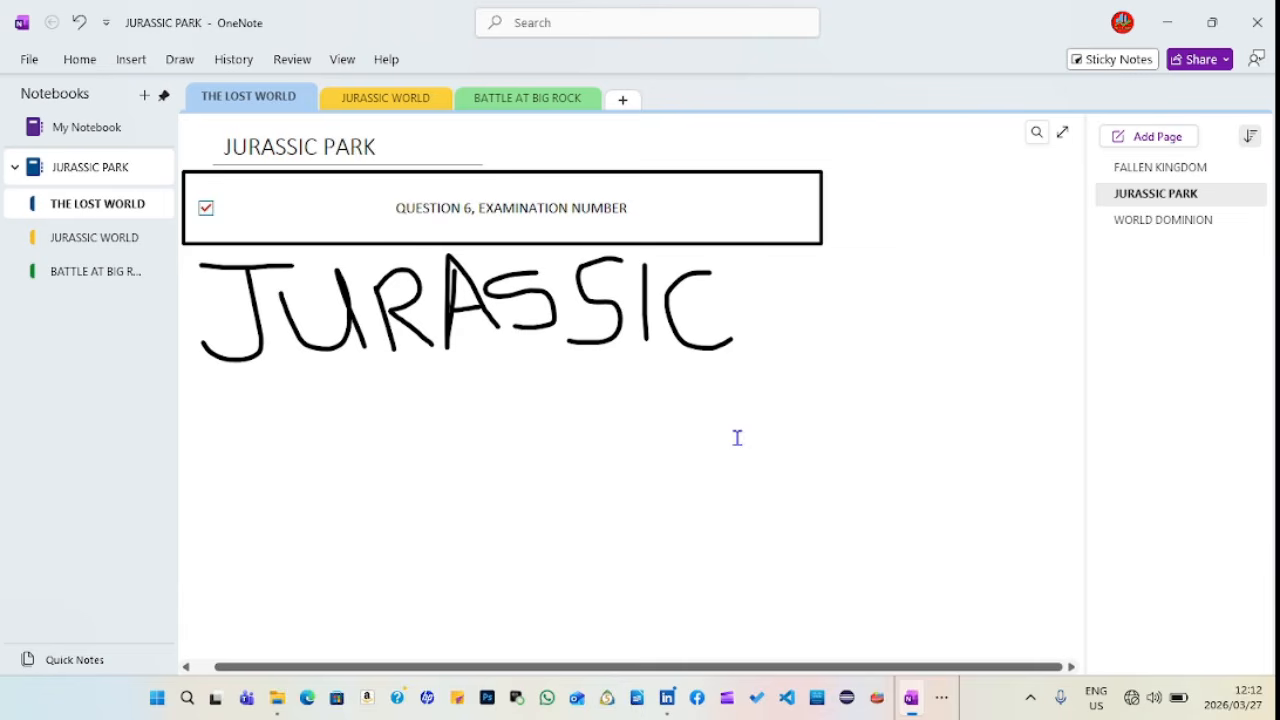
{"action": "left_click", "coordinate": [607, 326]}
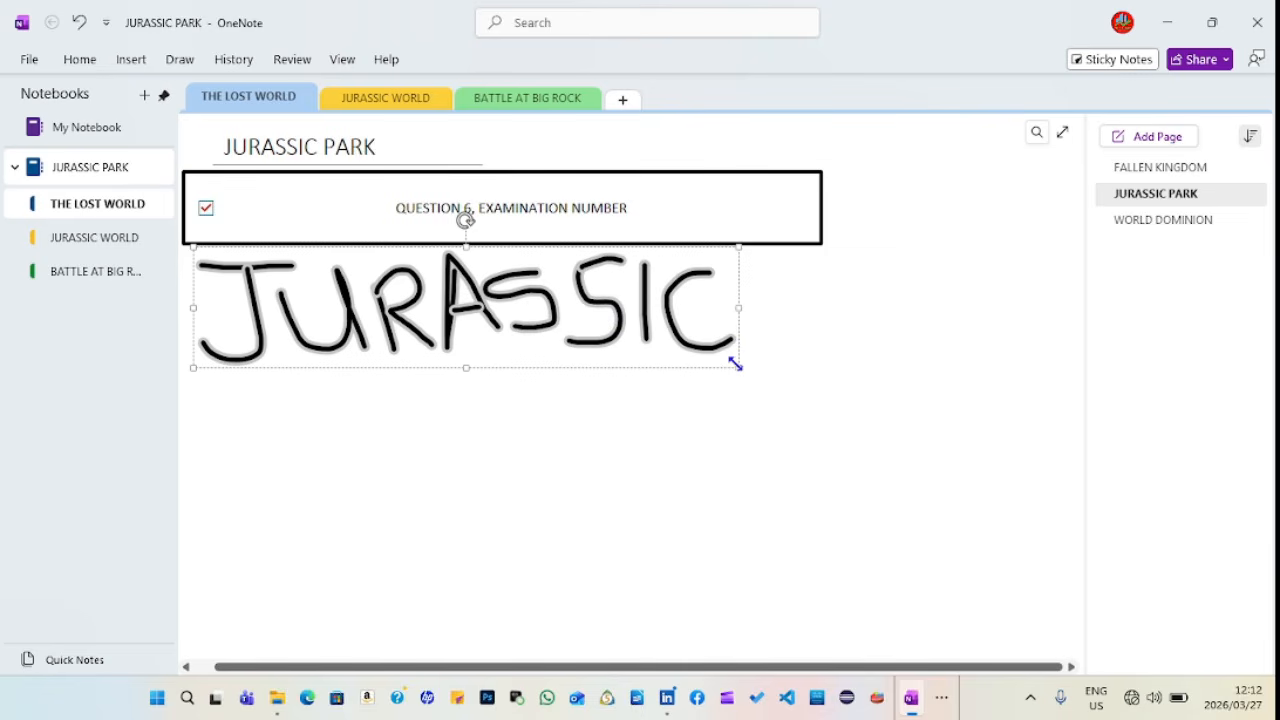
{"action": "mouse_move", "coordinate": [736, 364]}
{"action": "left_mouse_down"}
{"action": "mouse_move", "coordinate": [577, 309]}
{"action": "mouse_move", "coordinate": [436, 308]}
{"action": "left_mouse_up"}
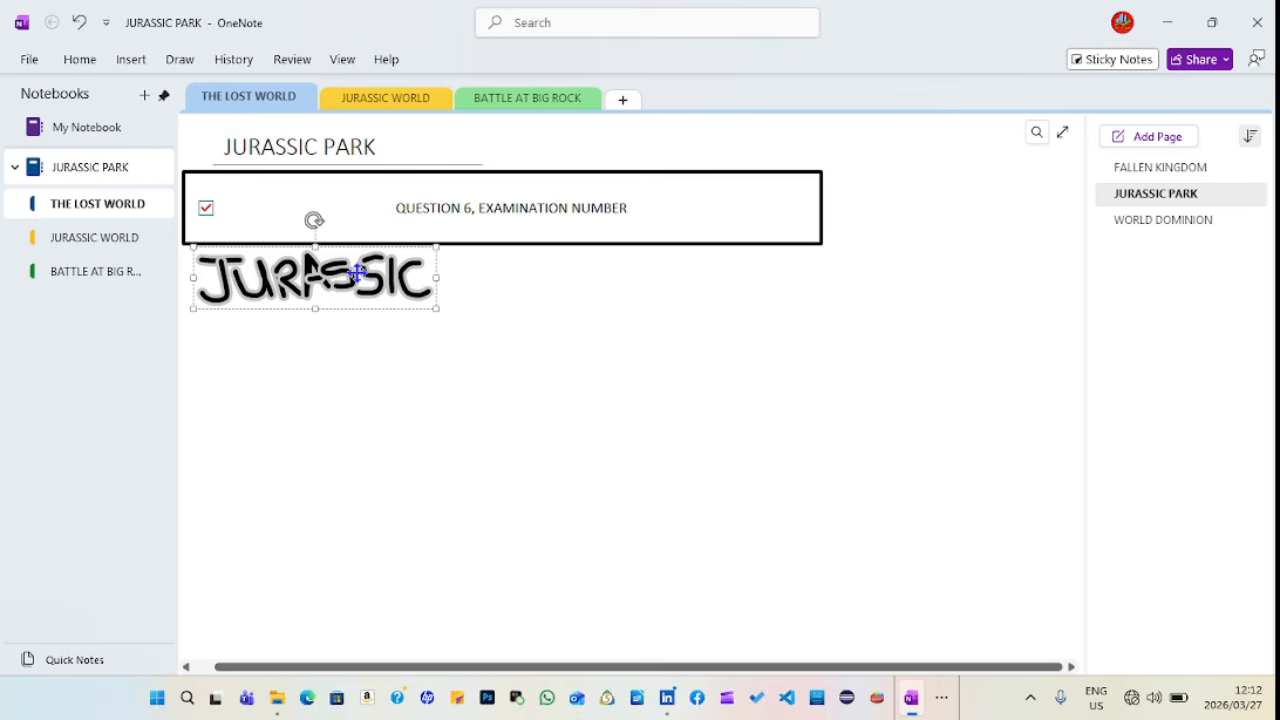
{"action": "mouse_move", "coordinate": [364, 293]}
{"action": "left_mouse_down"}
{"action": "mouse_move", "coordinate": [468, 366]}
{"action": "mouse_move", "coordinate": [698, 380]}
{"action": "mouse_move", "coordinate": [457, 397]}
{"action": "mouse_move", "coordinate": [337, 291]}
{"action": "mouse_move", "coordinate": [354, 289]}
{"action": "left_mouse_up"}
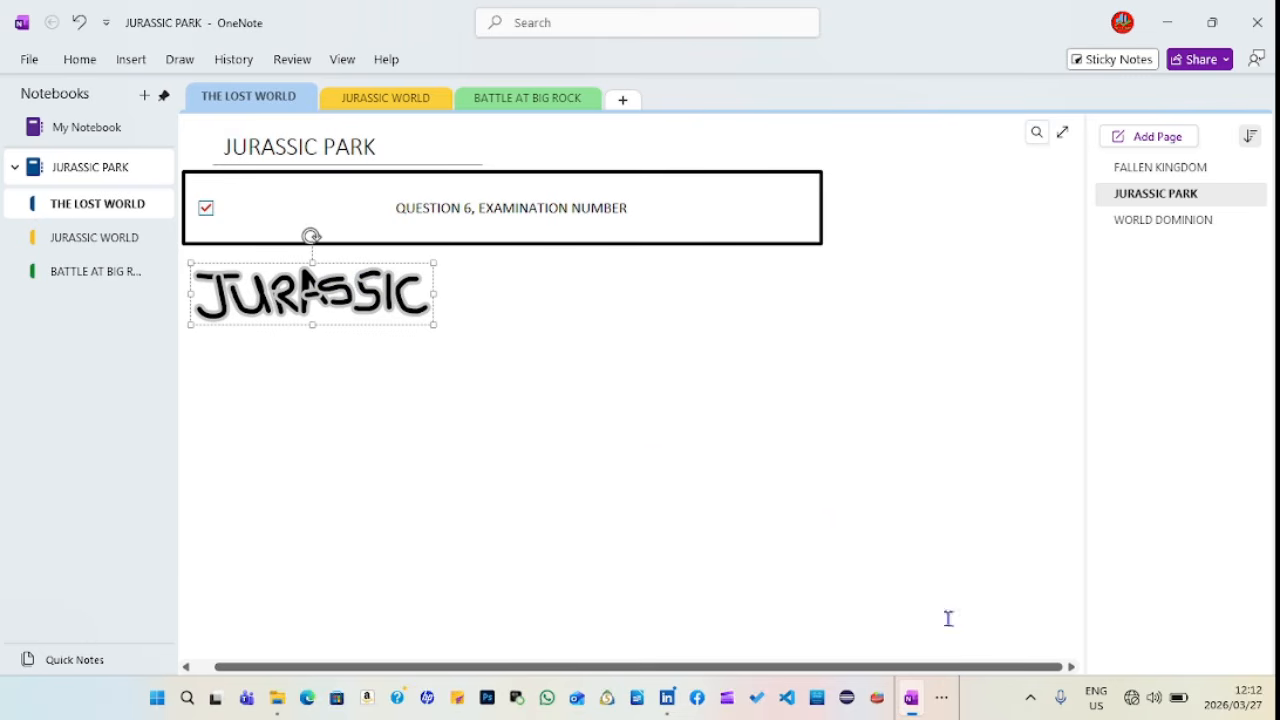
- Read instruction 6.9 in the Acrobat exam paper and return to OneNote
{"action": "left_click", "coordinate": [941, 697]}
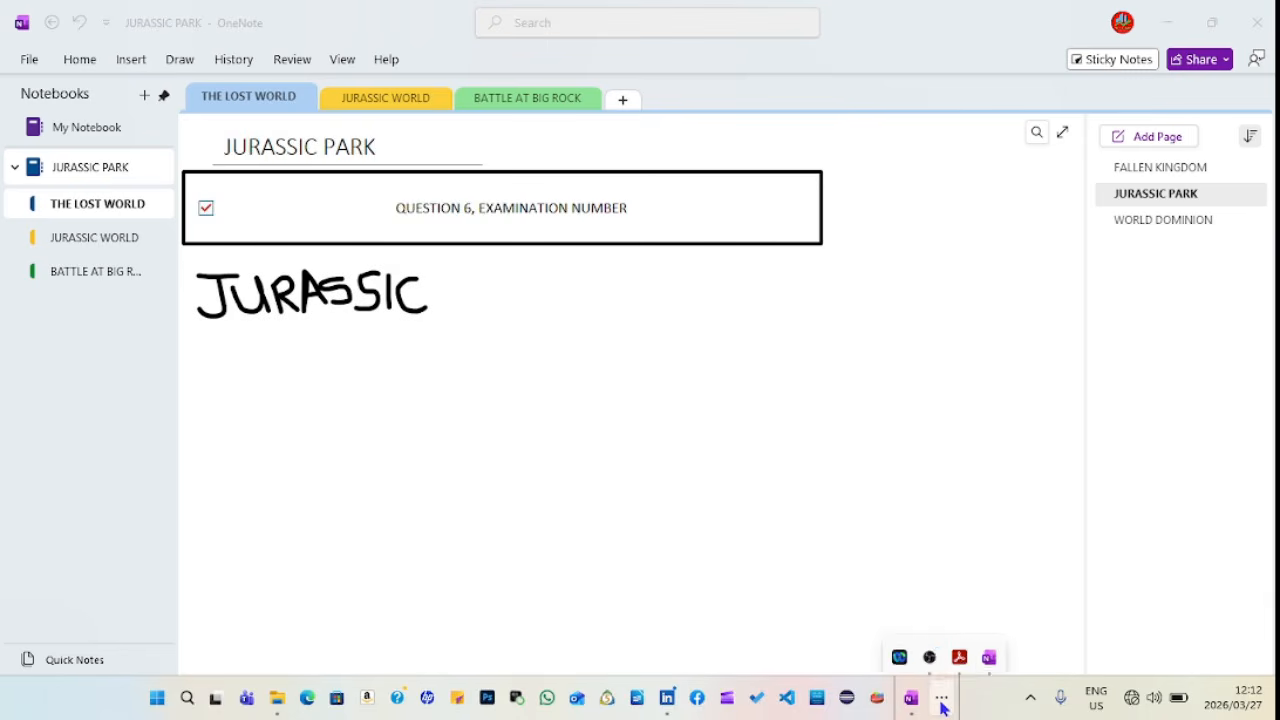
{"action": "left_click", "coordinate": [961, 645]}
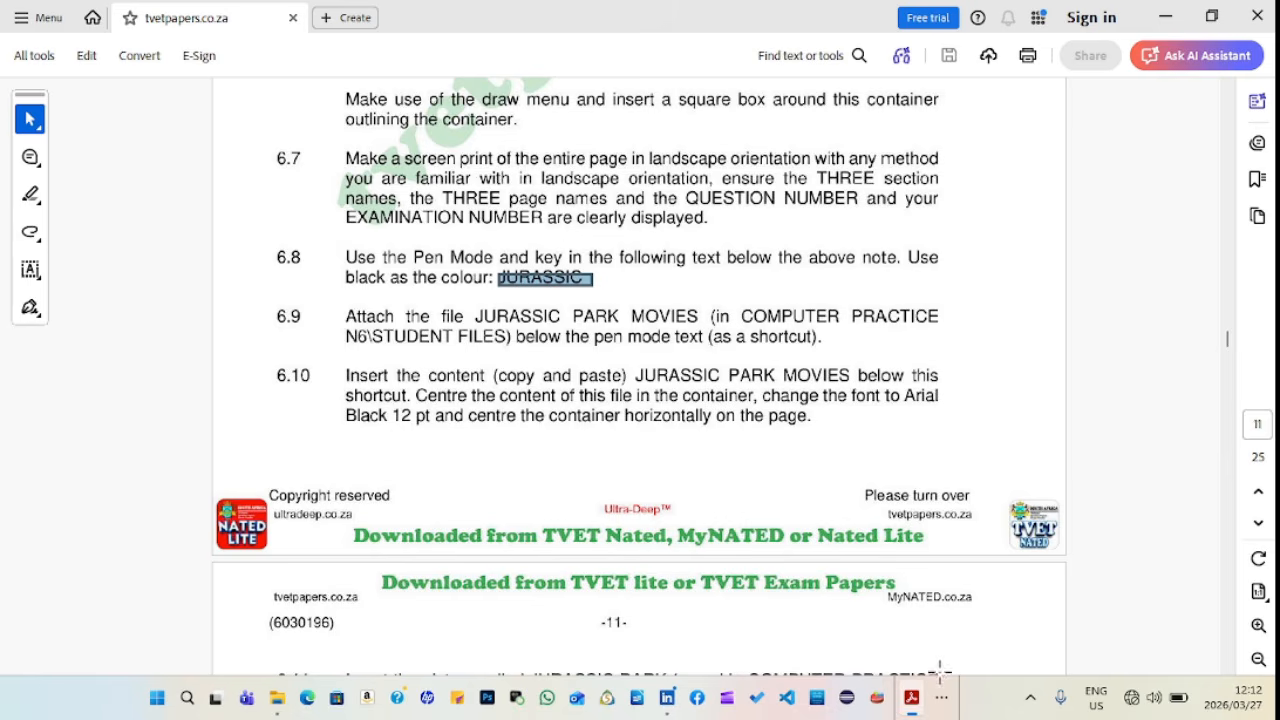
{"action": "left_click", "coordinate": [944, 710]}
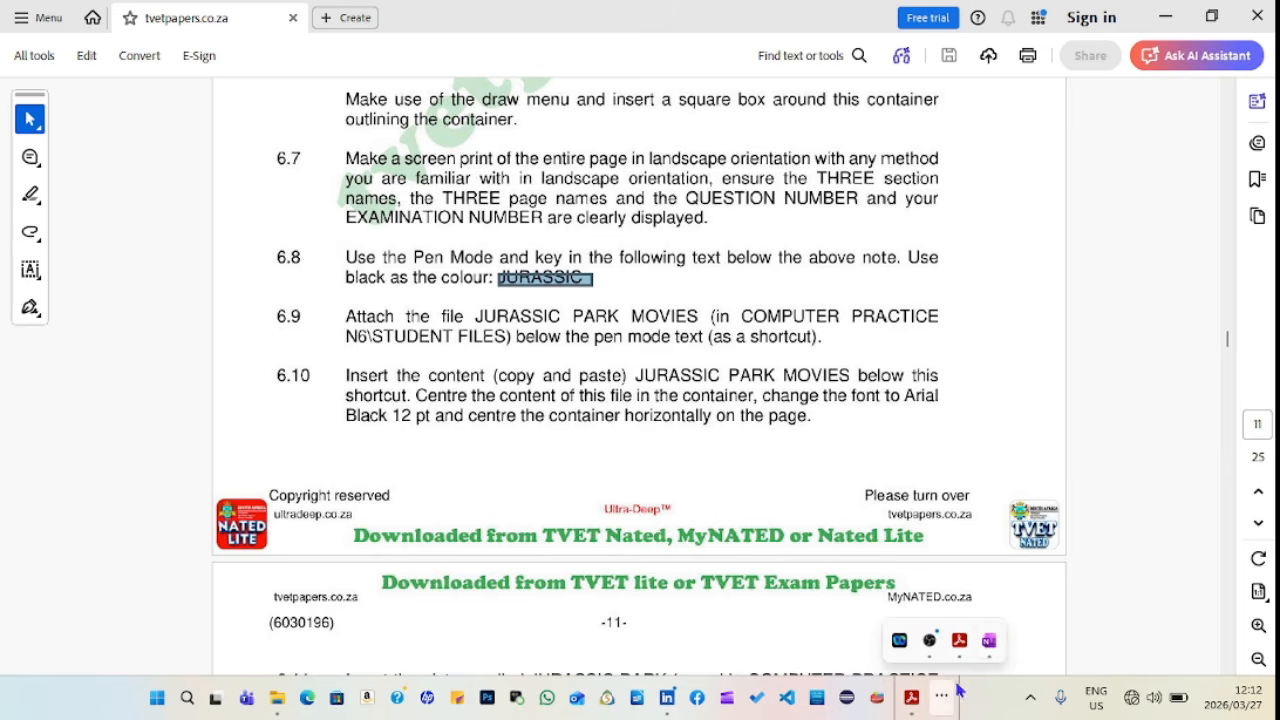
{"action": "left_click", "coordinate": [990, 641]}
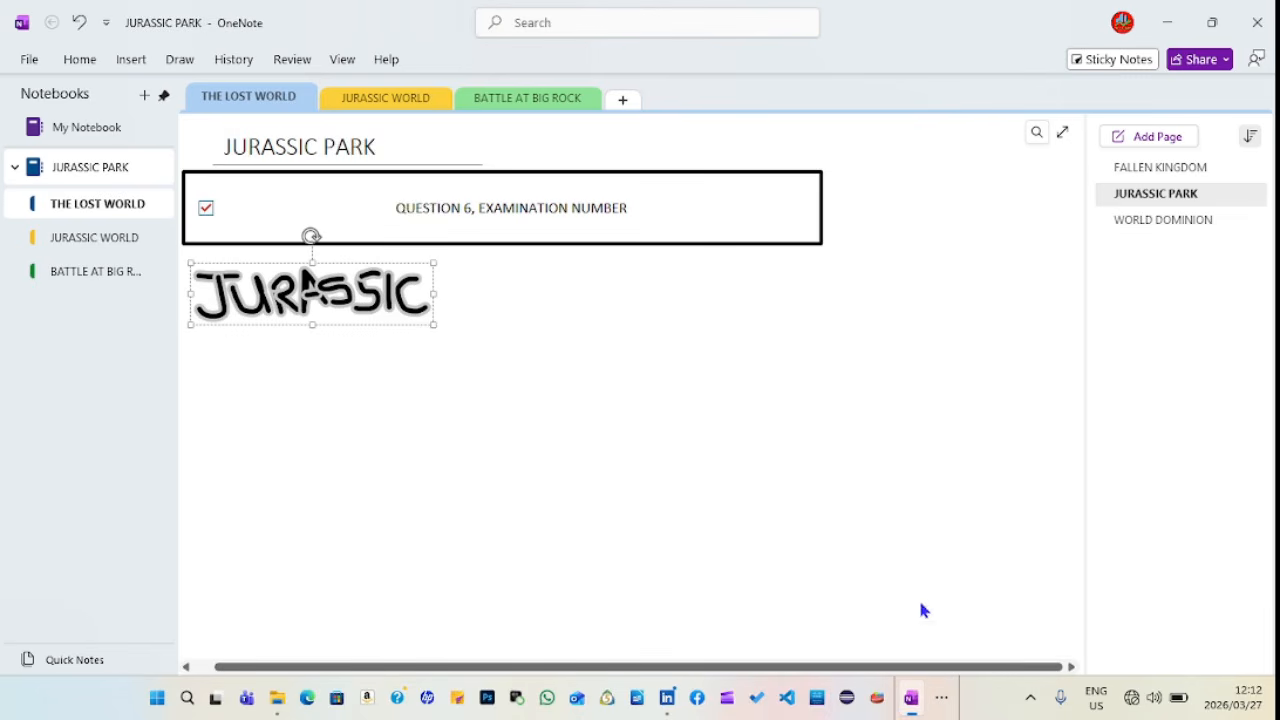
- Start a file attachment below the handwritten JURASSIC and choose the JURASSIC PARK MOVIES document from the STUDENT FILES folder
{"action": "left_click", "coordinate": [270, 380]}
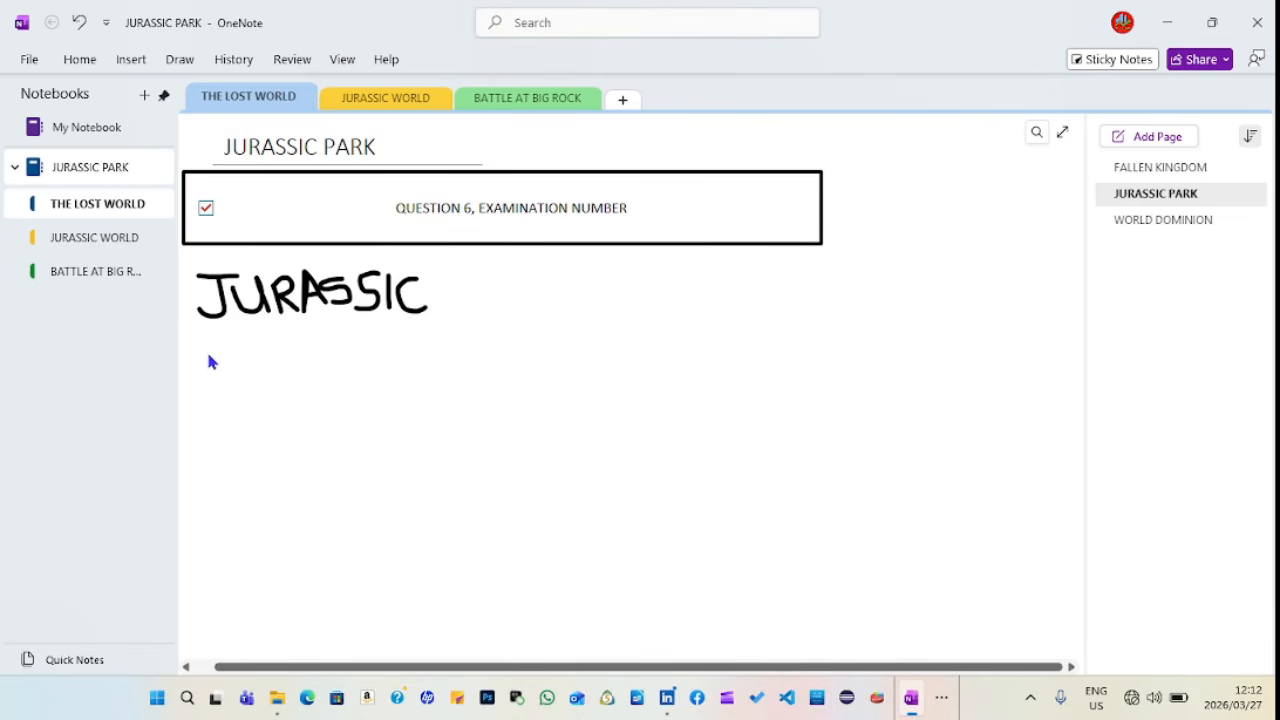
{"action": "left_click", "coordinate": [131, 60]}
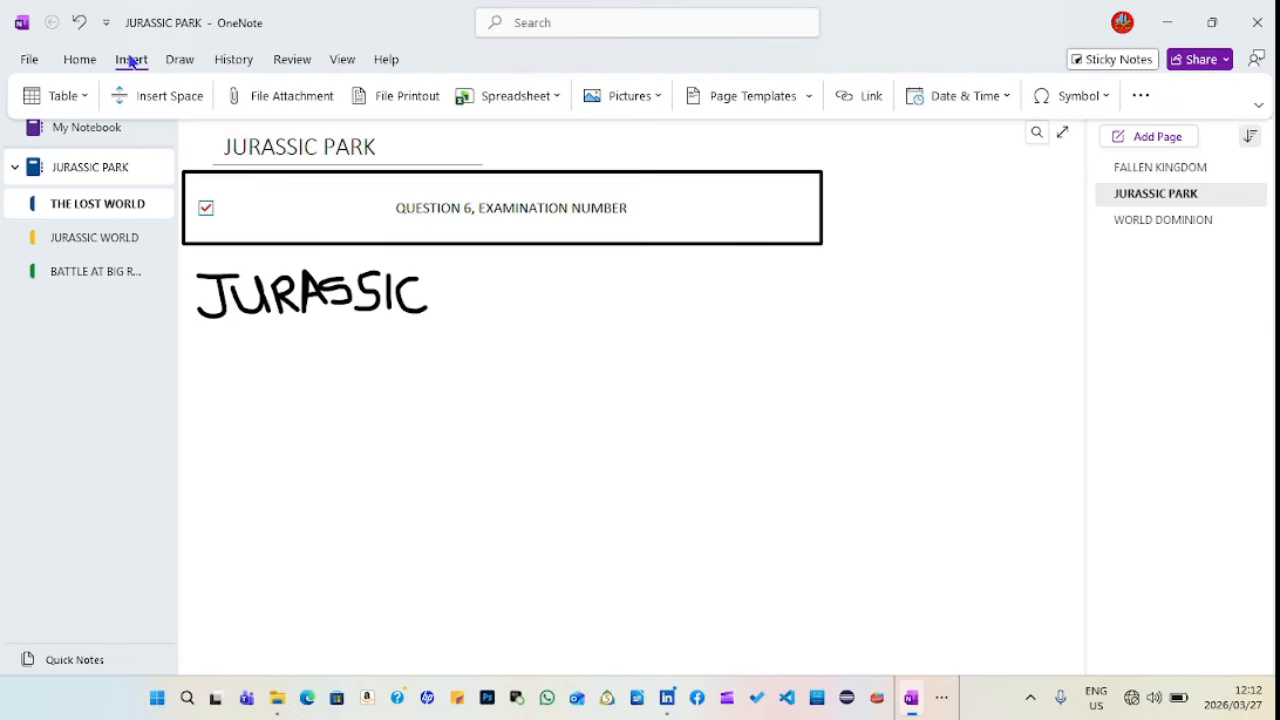
{"action": "left_click", "coordinate": [292, 98]}
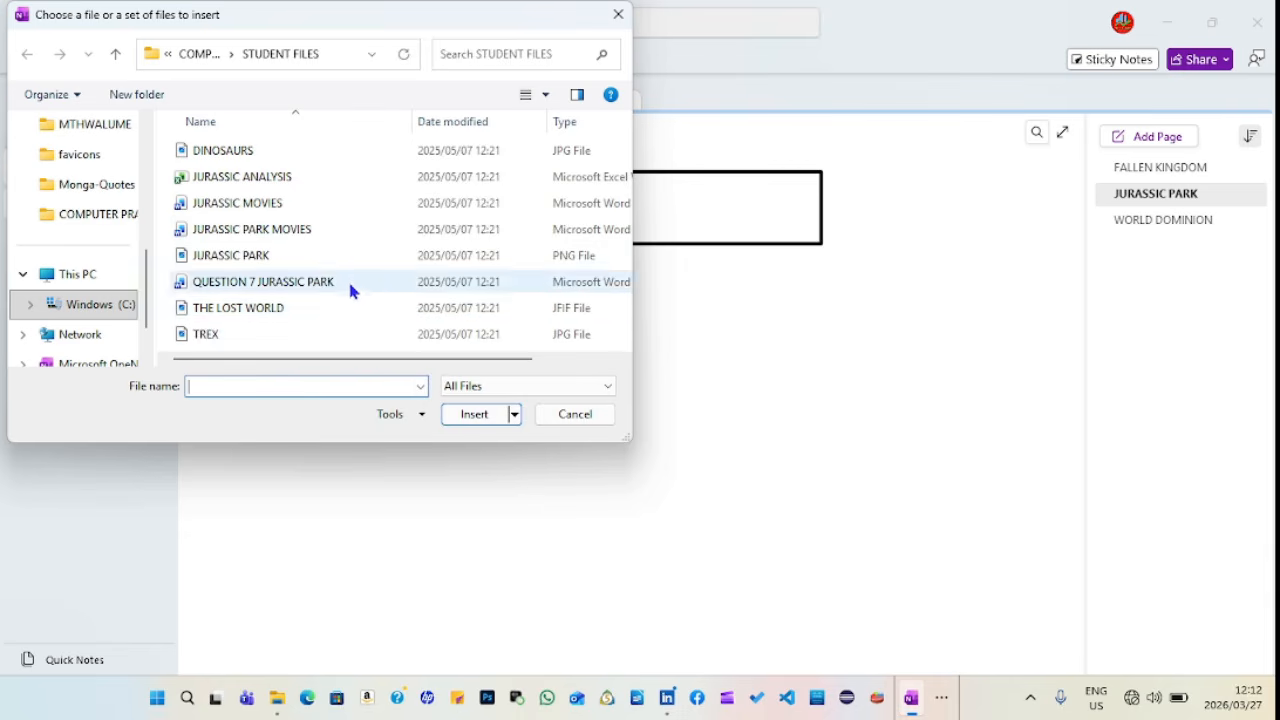
{"action": "left_click", "coordinate": [312, 229]}
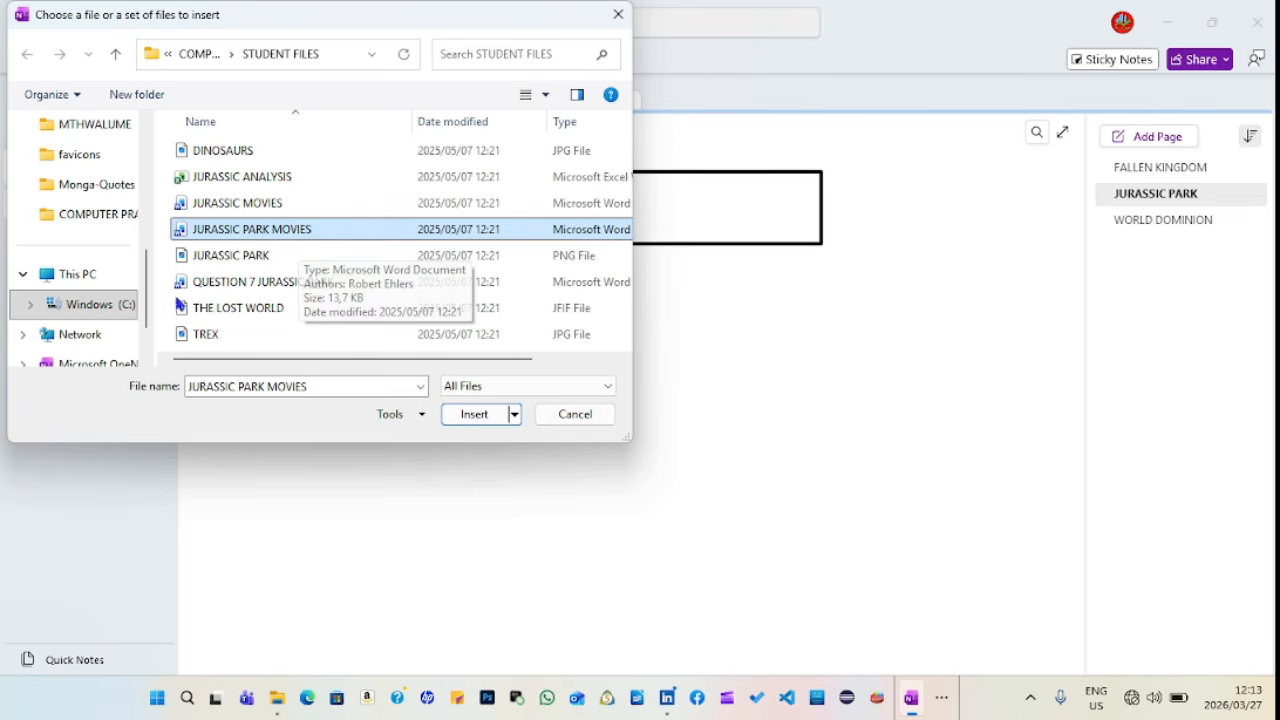
- Examine the full folder path of the STUDENT FILES folder in the file selection dialog
{"action": "left_click_drag", "start_coordinate": [147, 314], "coordinate": [137, 343]}
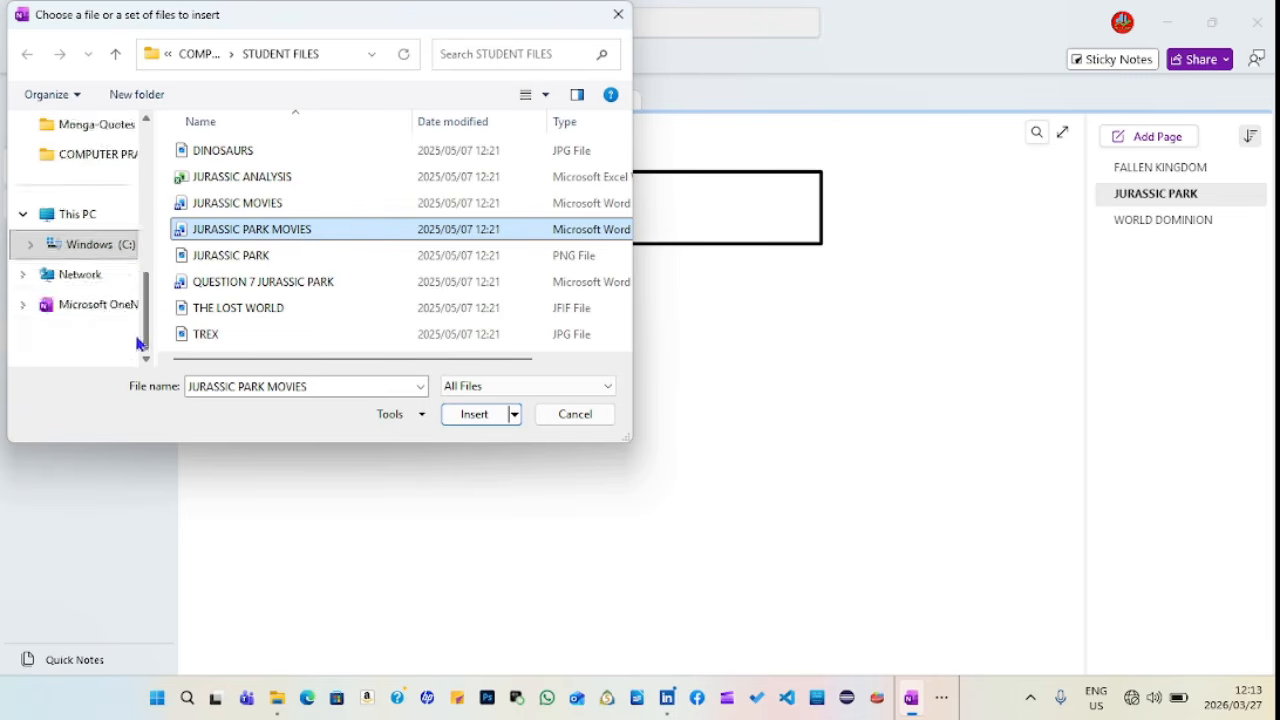
{"action": "left_click", "coordinate": [166, 58]}
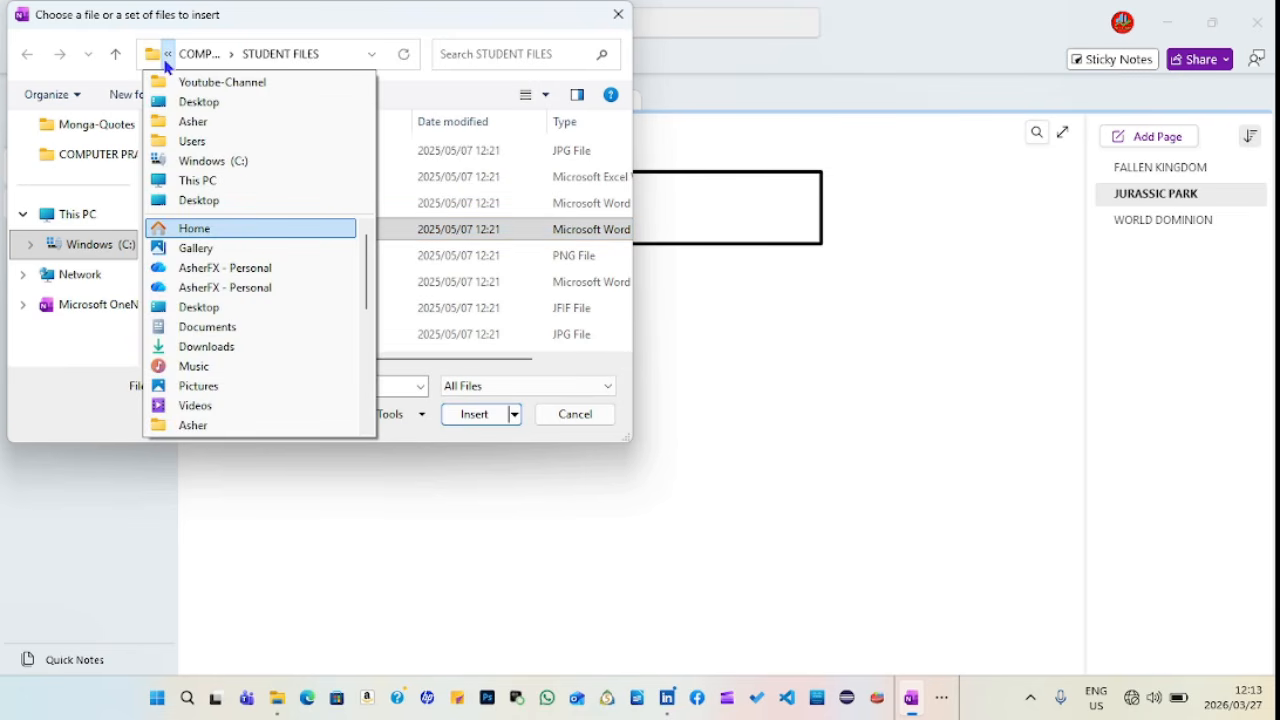
{"action": "left_click", "coordinate": [148, 58]}
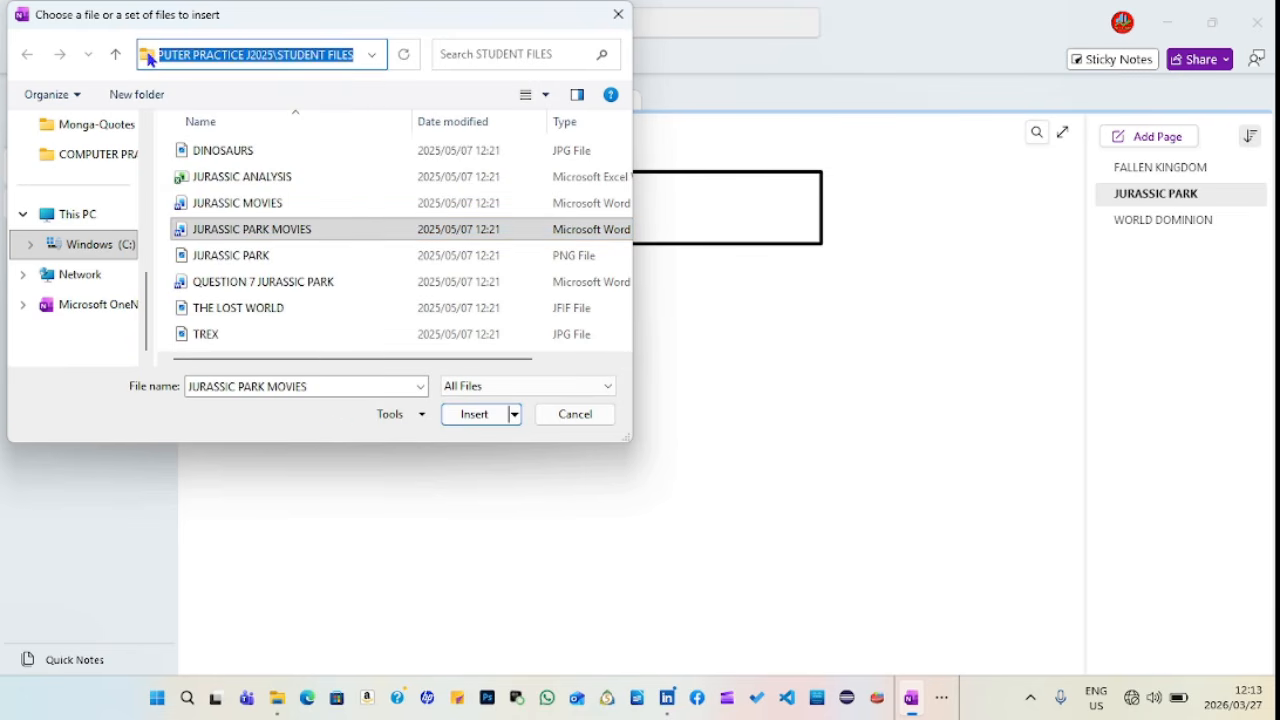
{"action": "left_click", "coordinate": [295, 58]}
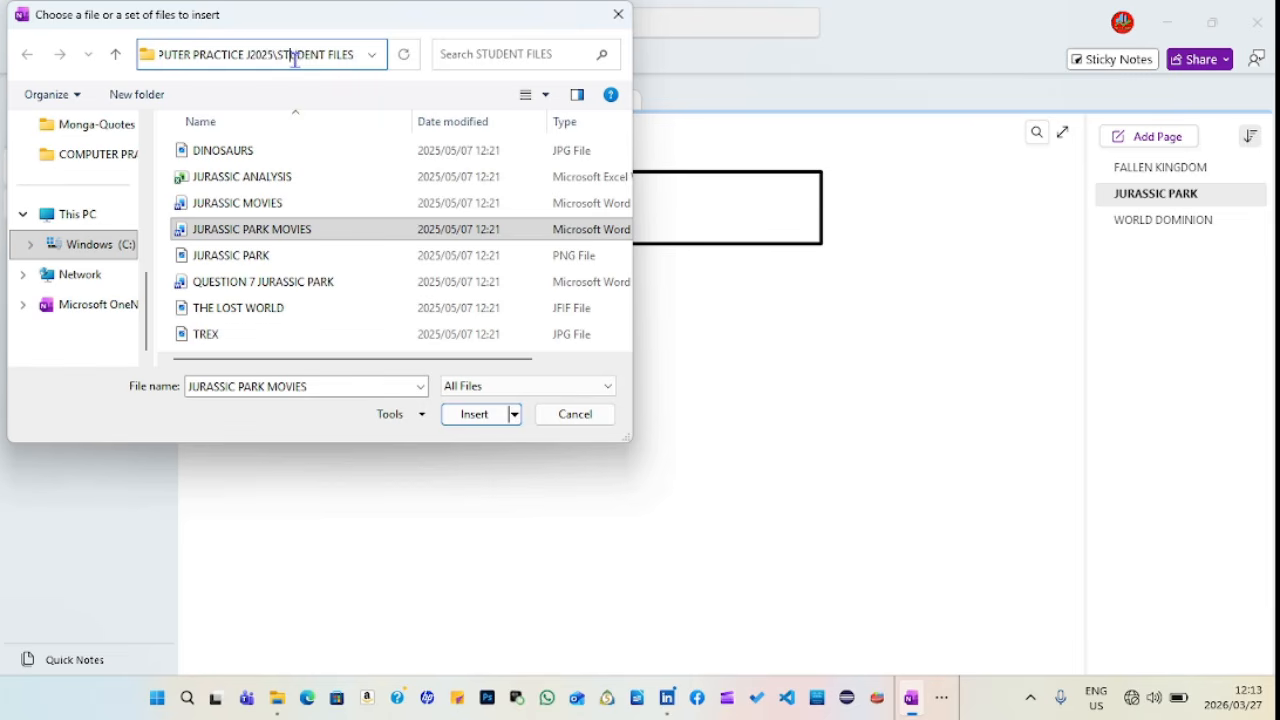
{"action": "key", "text": "Left"}
{"action": "key", "text": "Left"}
{"action": "key", "text": "Left"}
{"action": "key", "text": "Left"}
{"action": "key", "text": "Left"}
{"action": "key", "text": "Left"}
{"action": "key", "text": "Left"}
{"action": "key", "text": "Left"}
{"action": "key", "text": "Left"}
{"action": "key", "text": "Left"}
{"action": "key", "text": "Left"}
{"action": "key", "text": "Left"}
{"action": "key", "text": "Left"}
{"action": "key", "text": "Left"}
{"action": "key", "text": "Left"}
{"action": "key", "text": "Left"}
{"action": "key", "text": "Left"}
{"action": "key", "text": "Left"}
{"action": "key", "text": "Left"}
{"action": "key", "text": "Left"}
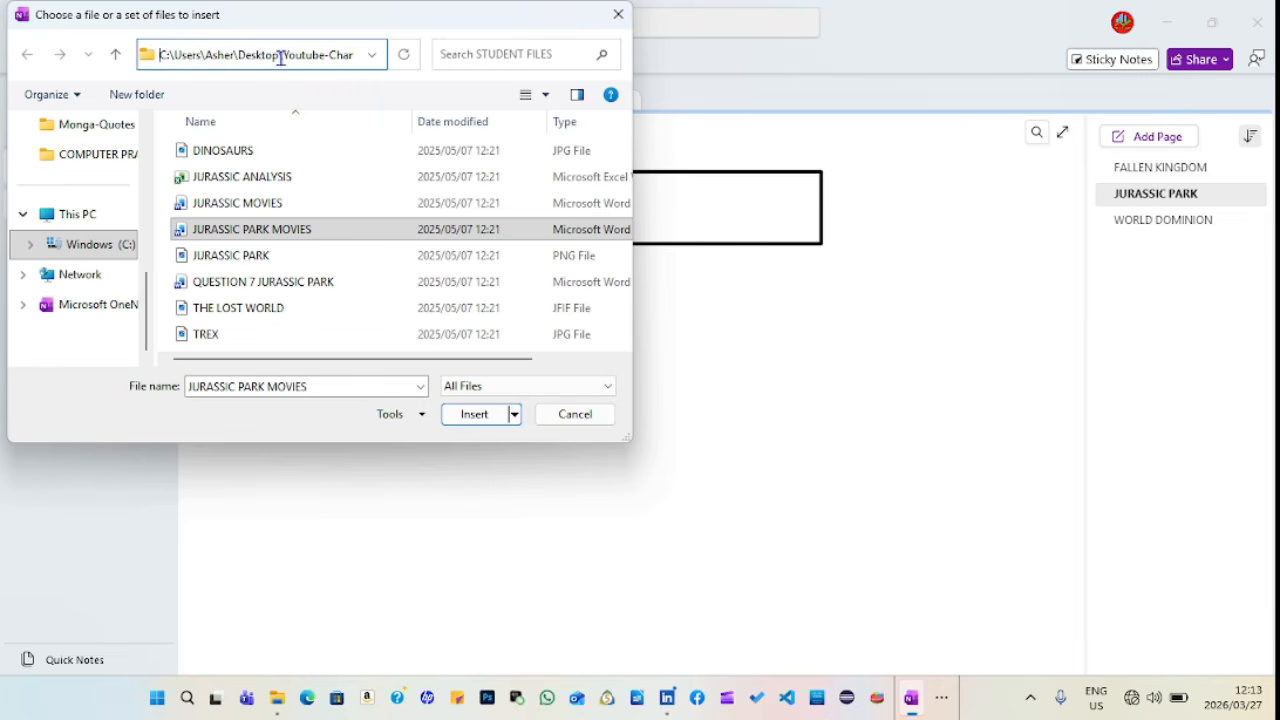
{"action": "left_click_drag", "start_coordinate": [281, 58], "coordinate": [223, 50]}
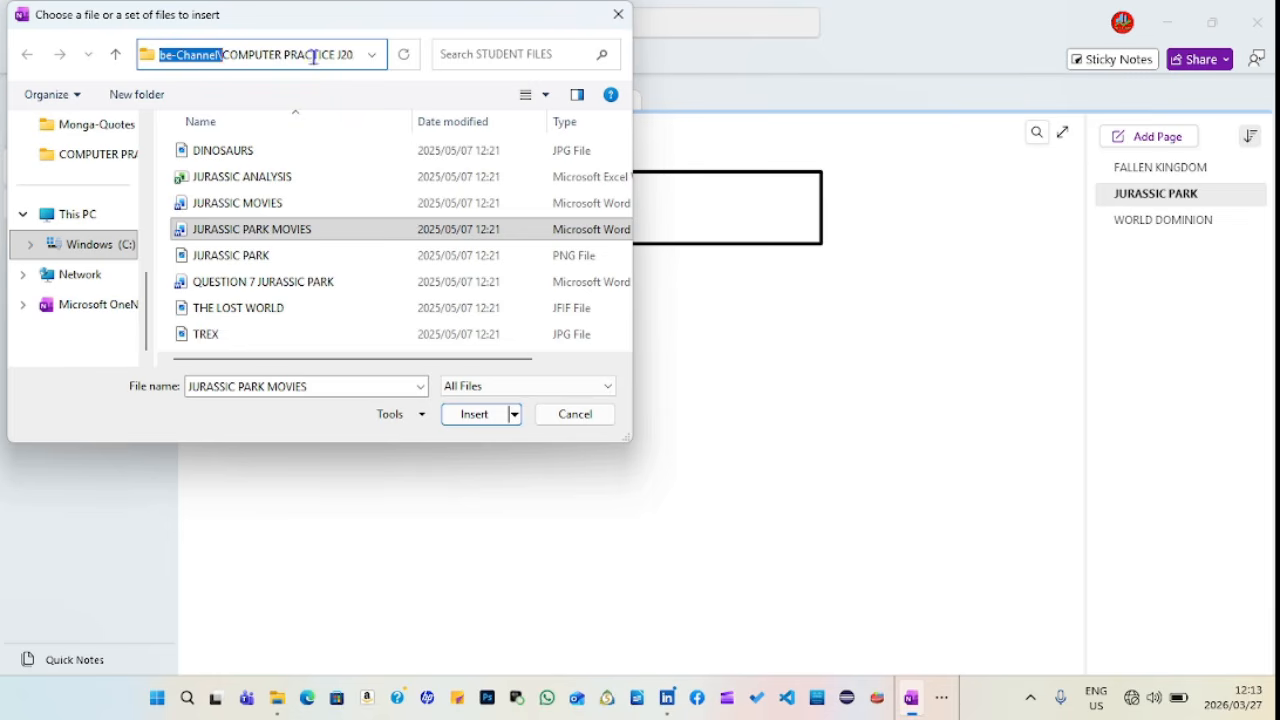
{"action": "left_click", "coordinate": [347, 56]}
{"action": "left_click_drag", "start_coordinate": [350, 57], "coordinate": [374, 55]}
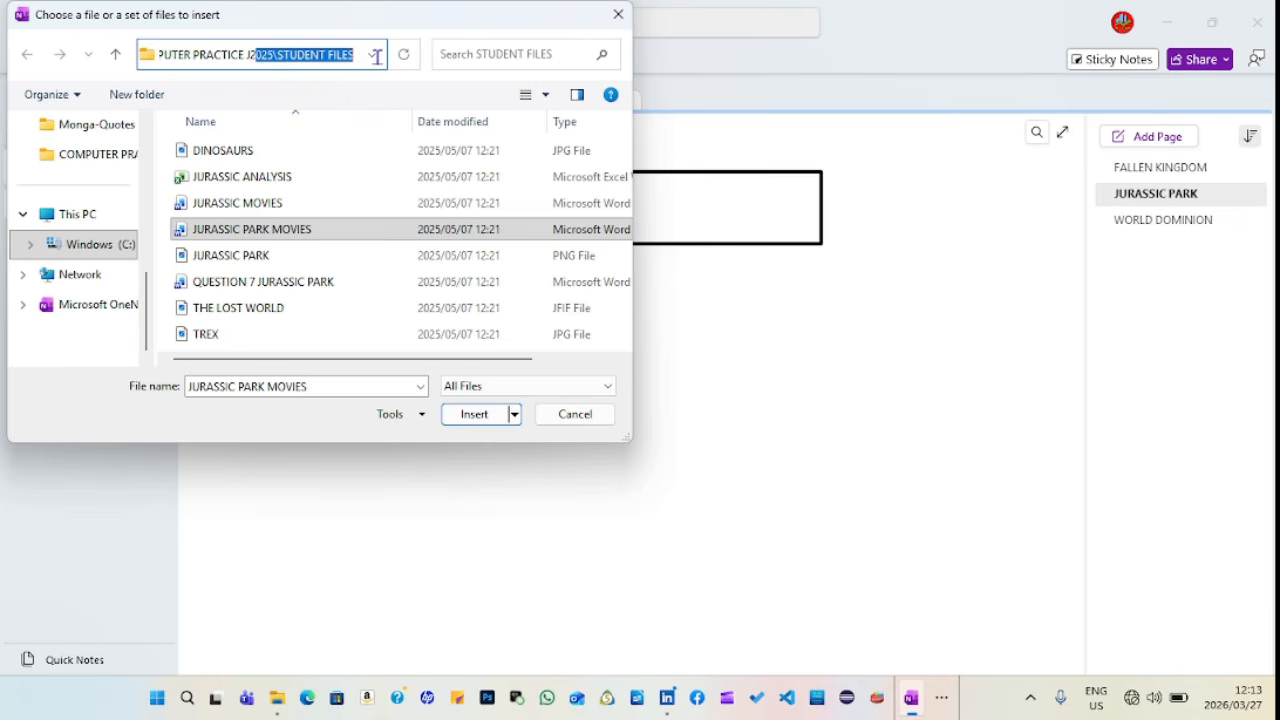
{"action": "left_click_drag", "start_coordinate": [297, 55], "coordinate": [363, 60]}
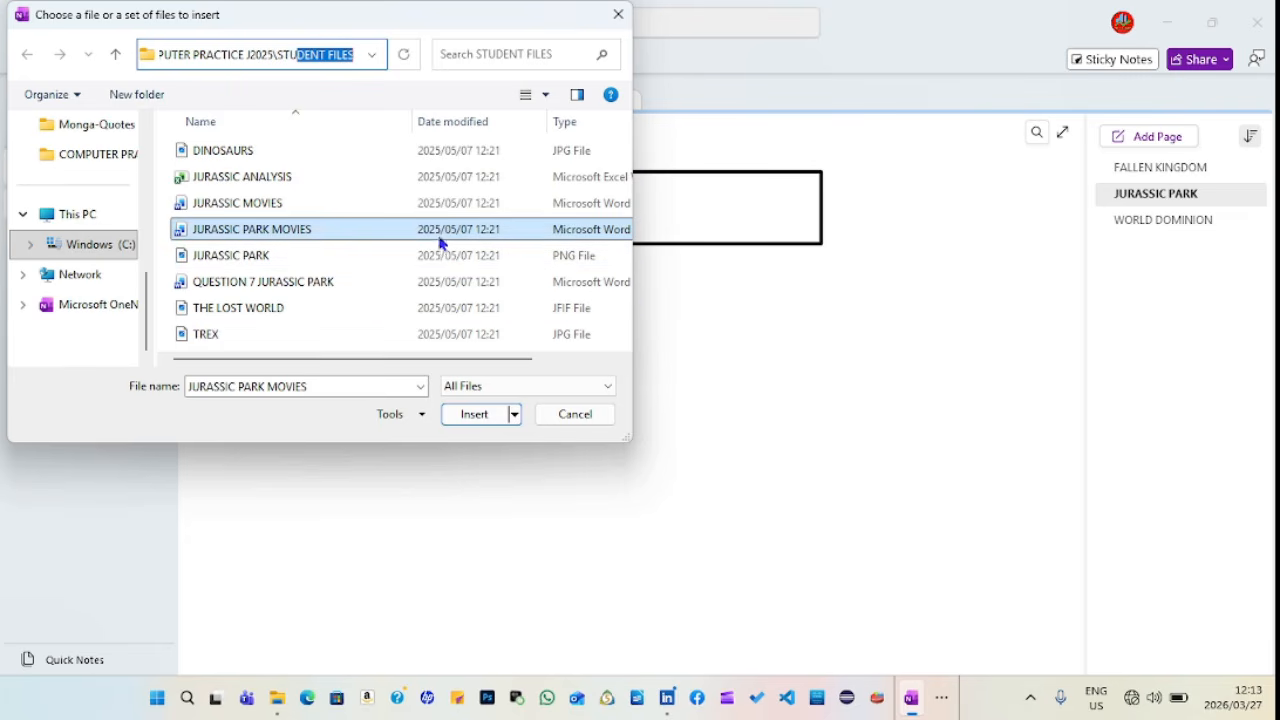
- Insert the chosen JURASSIC PARK MOVIES document on the page as an attached file
{"action": "left_click", "coordinate": [476, 416]}
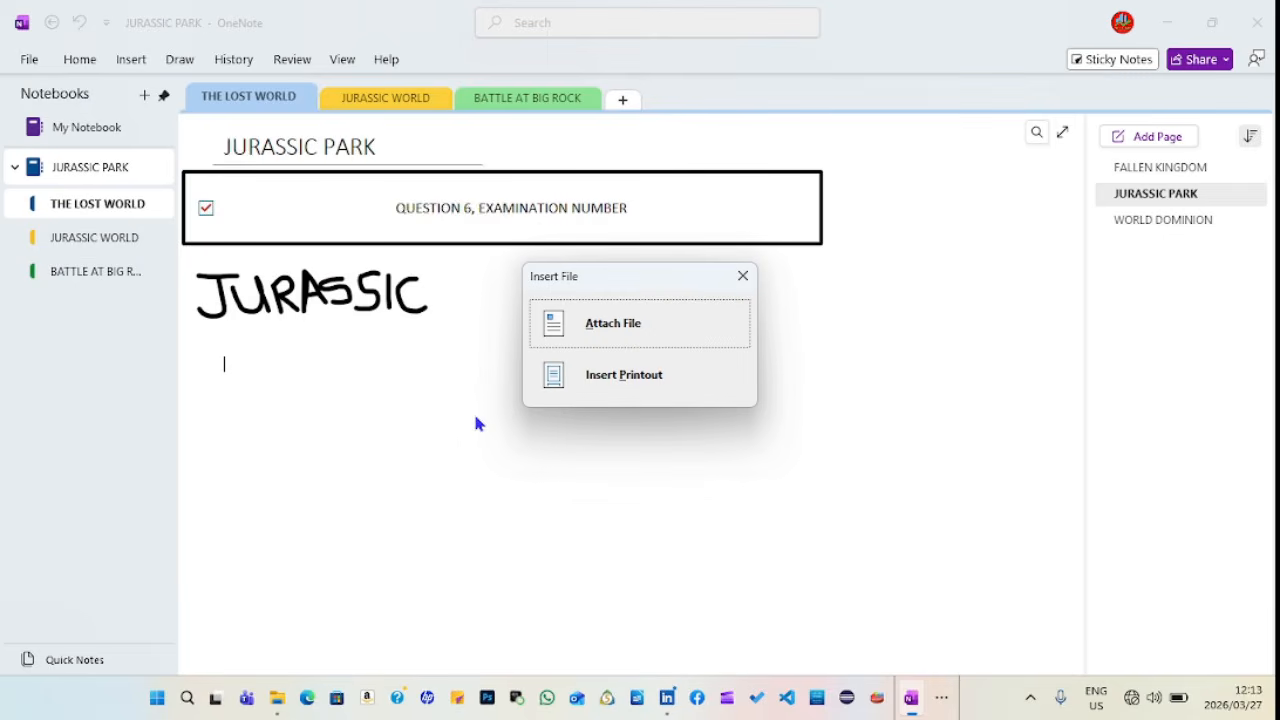
{"action": "left_click", "coordinate": [629, 326]}
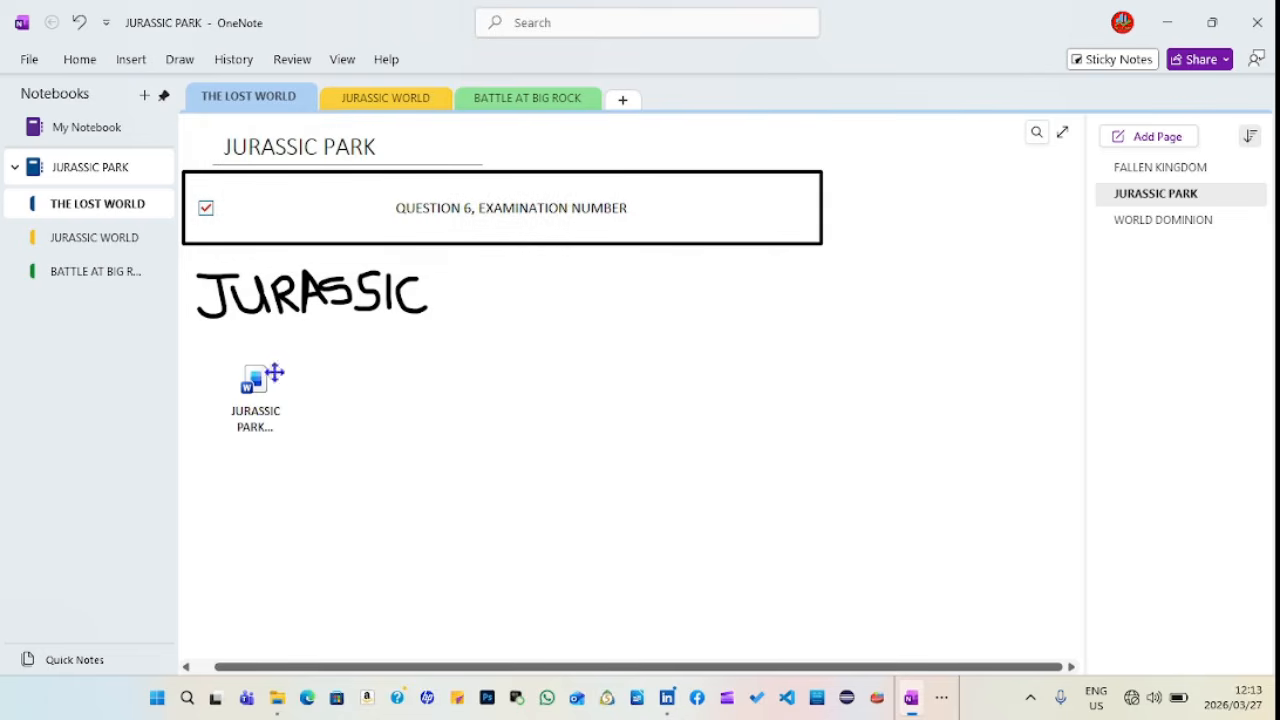
- Read instruction 6.10 in the Acrobat exam paper and return to OneNote
{"action": "left_click", "coordinate": [943, 704]}
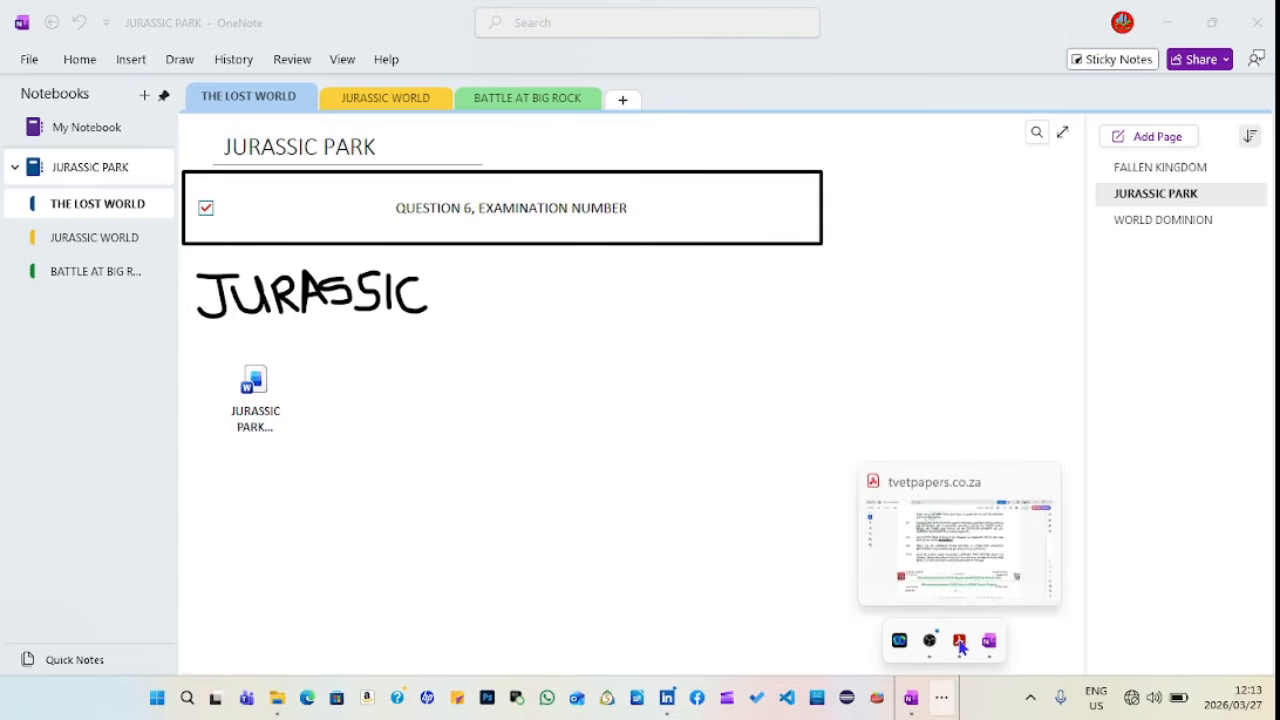
{"action": "left_click", "coordinate": [959, 640]}
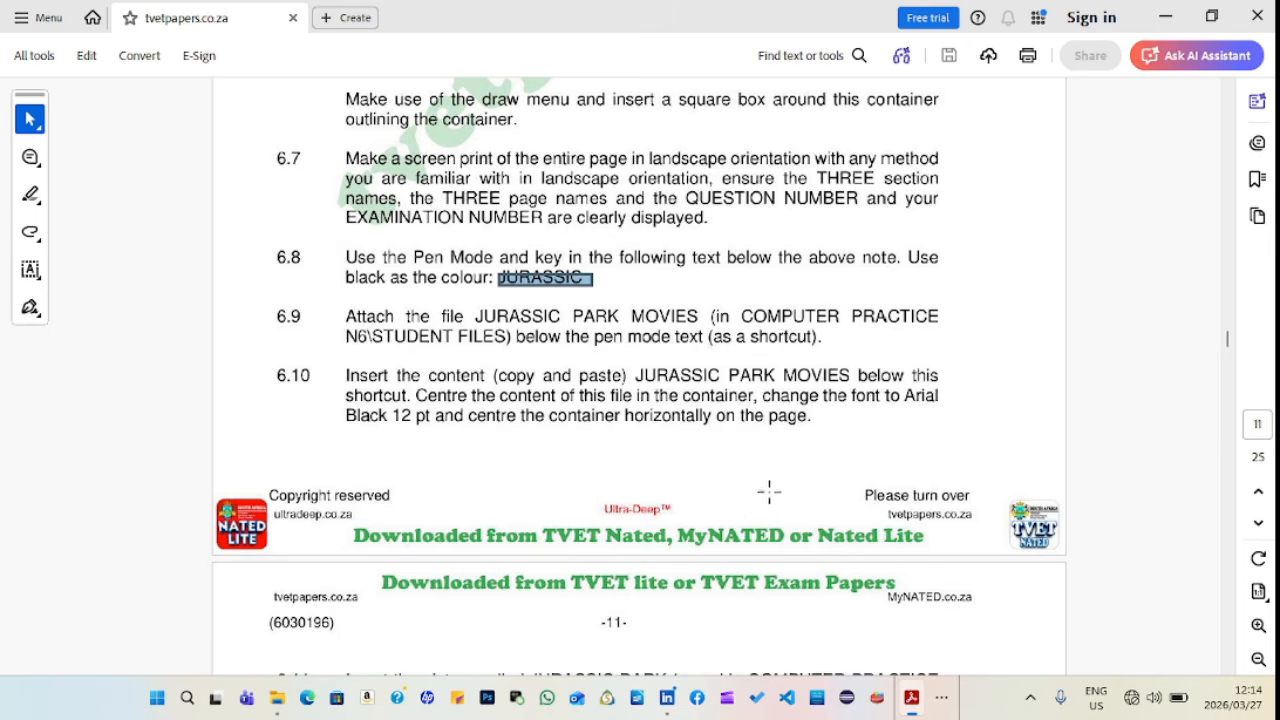
{"action": "left_click", "coordinate": [942, 706]}
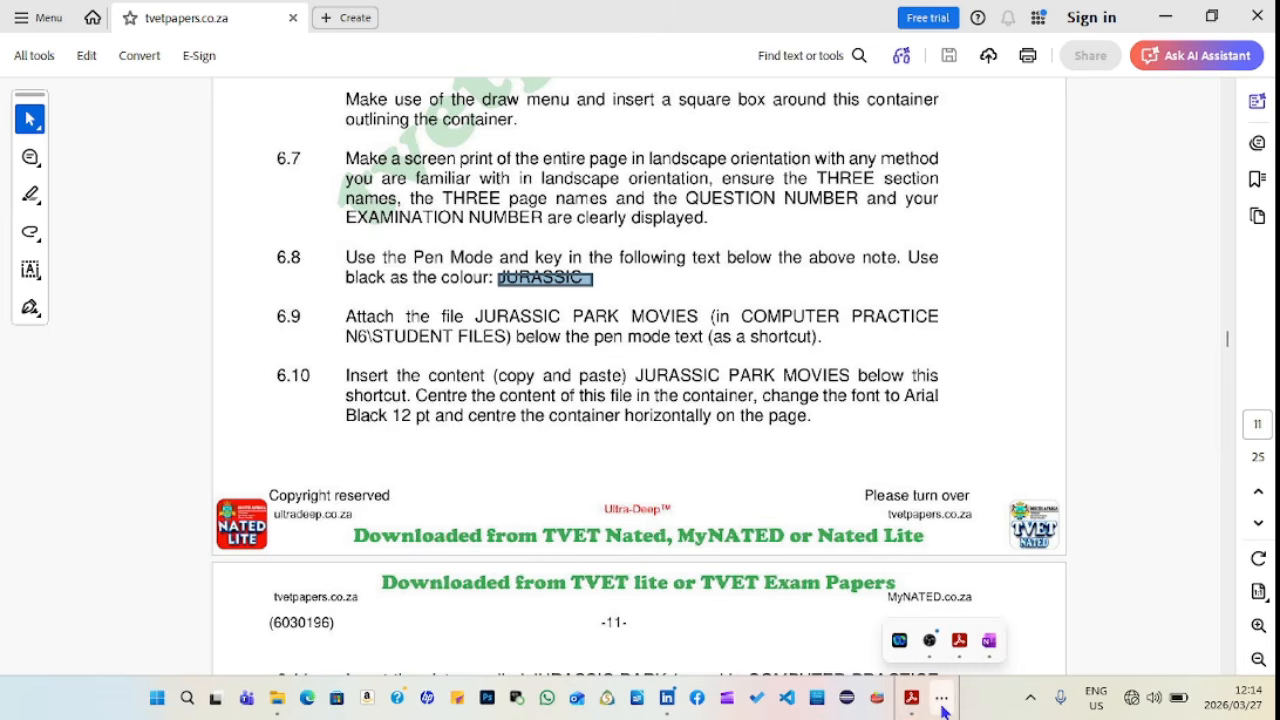
{"action": "left_click", "coordinate": [986, 652]}
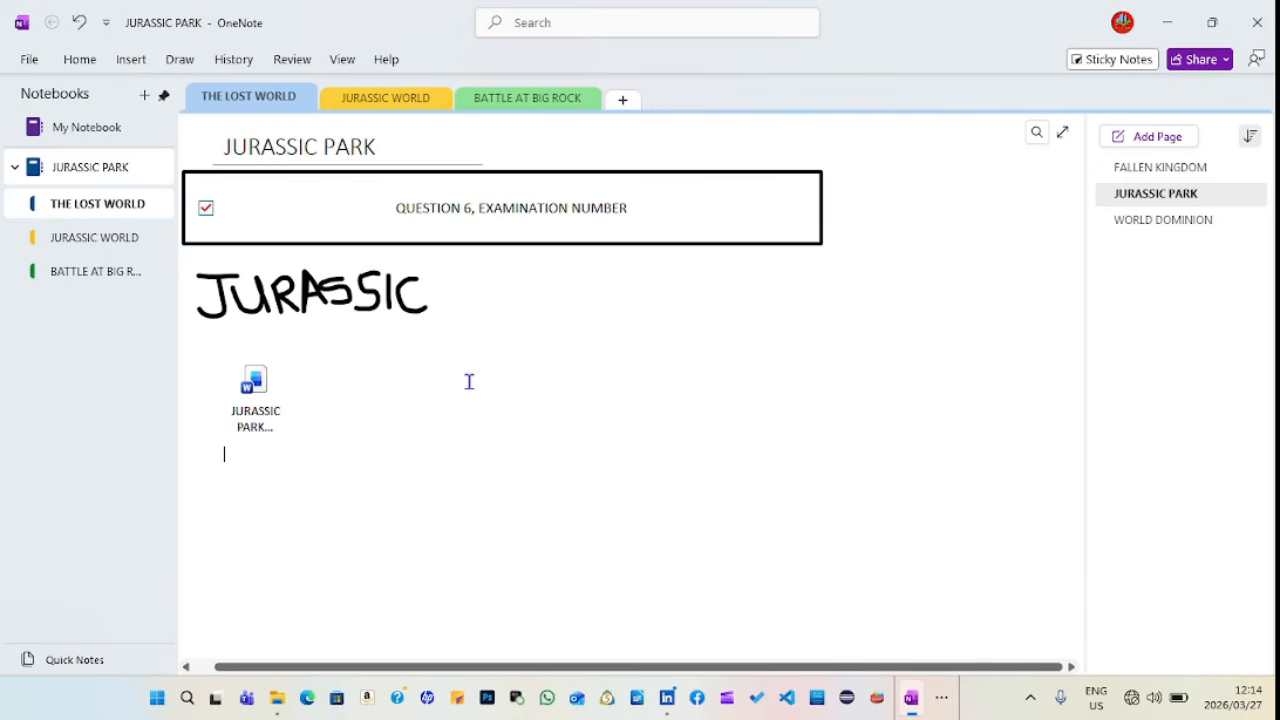
- Check the options of the attached file, locate JURASSIC PARK MOVIES in the STUDENT FILES folder in File Explorer, and return to OneNote
{"action": "left_click", "coordinate": [248, 399]}
{"action": "right_click", "coordinate": [249, 402]}
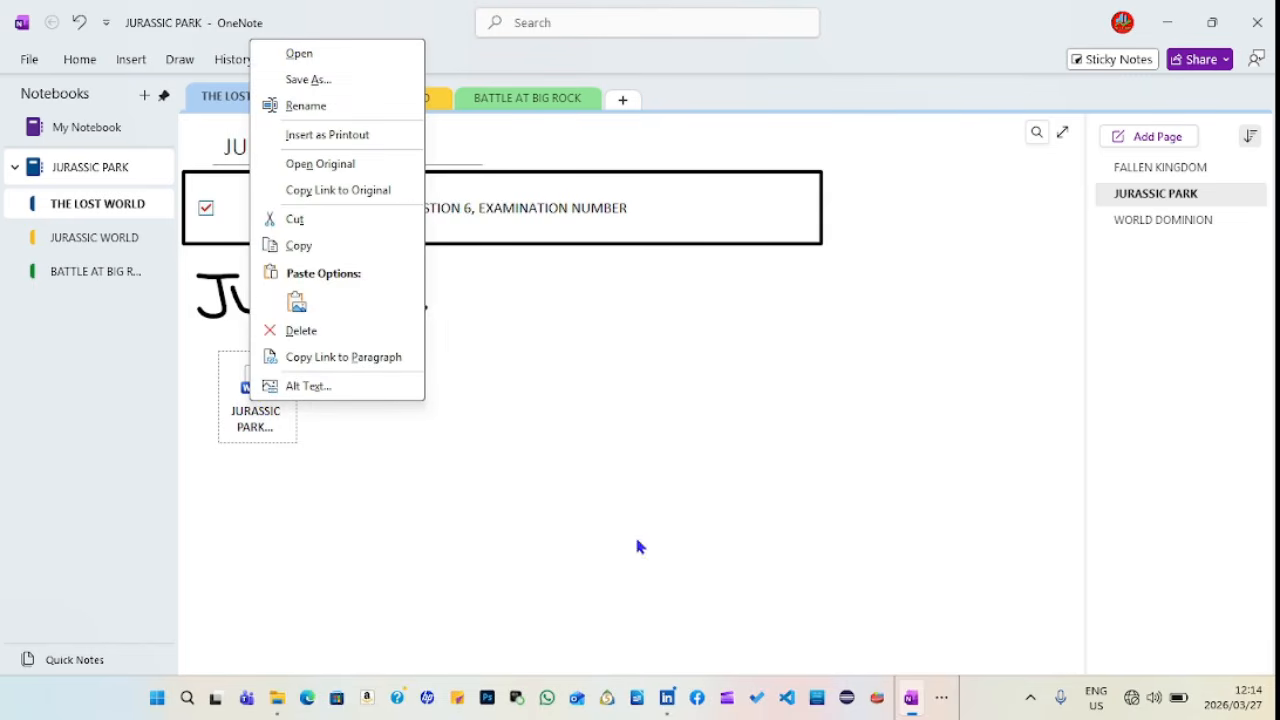
{"action": "left_click", "coordinate": [277, 697]}
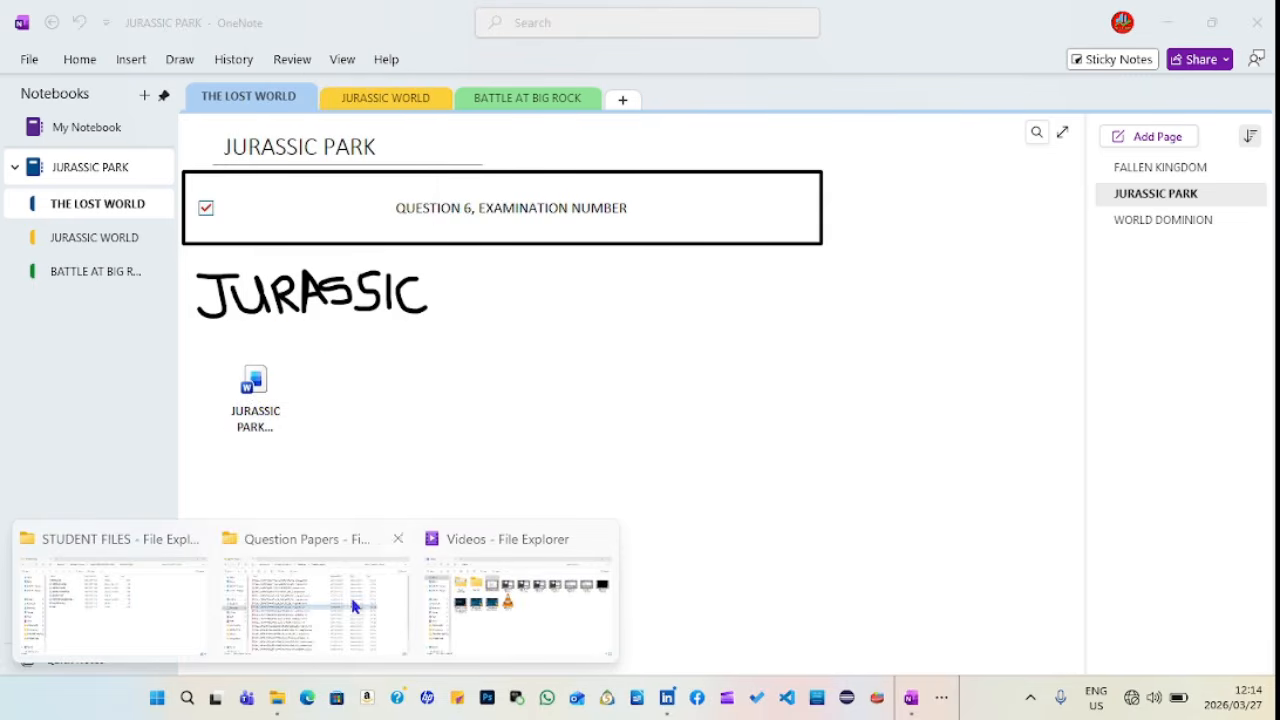
{"action": "left_click", "coordinate": [128, 605]}
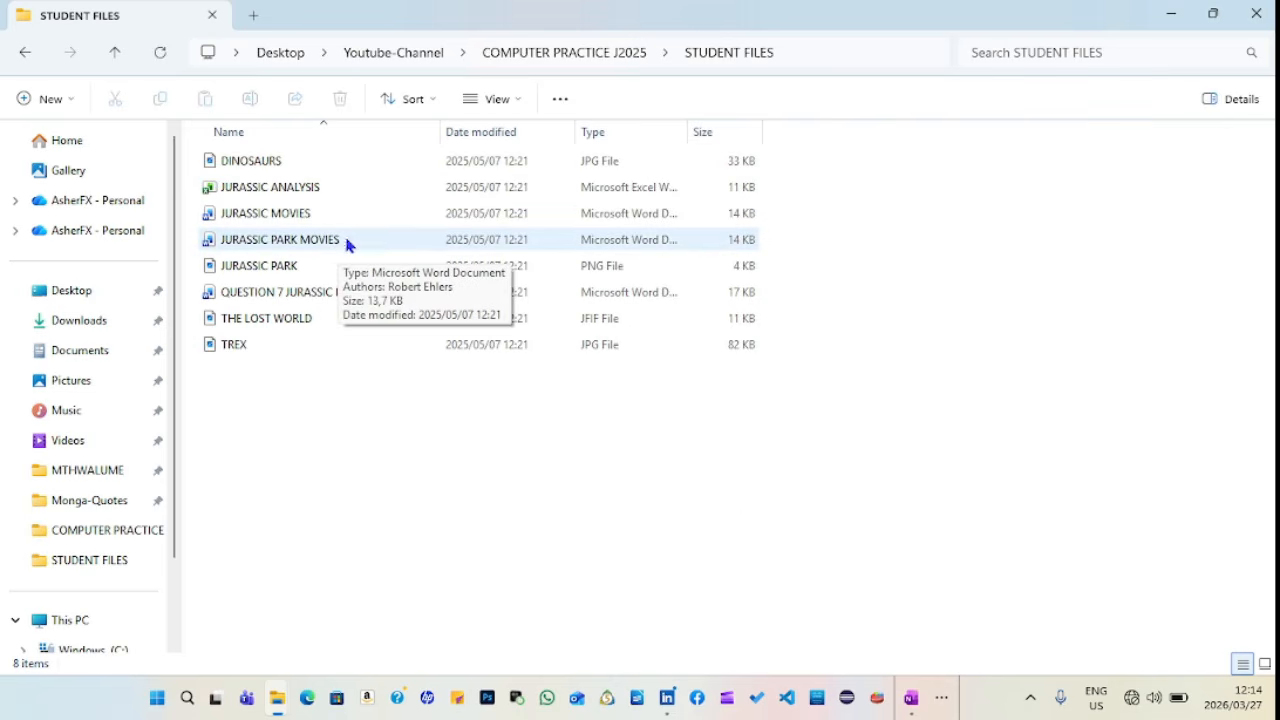
{"action": "left_click", "coordinate": [1181, 22]}
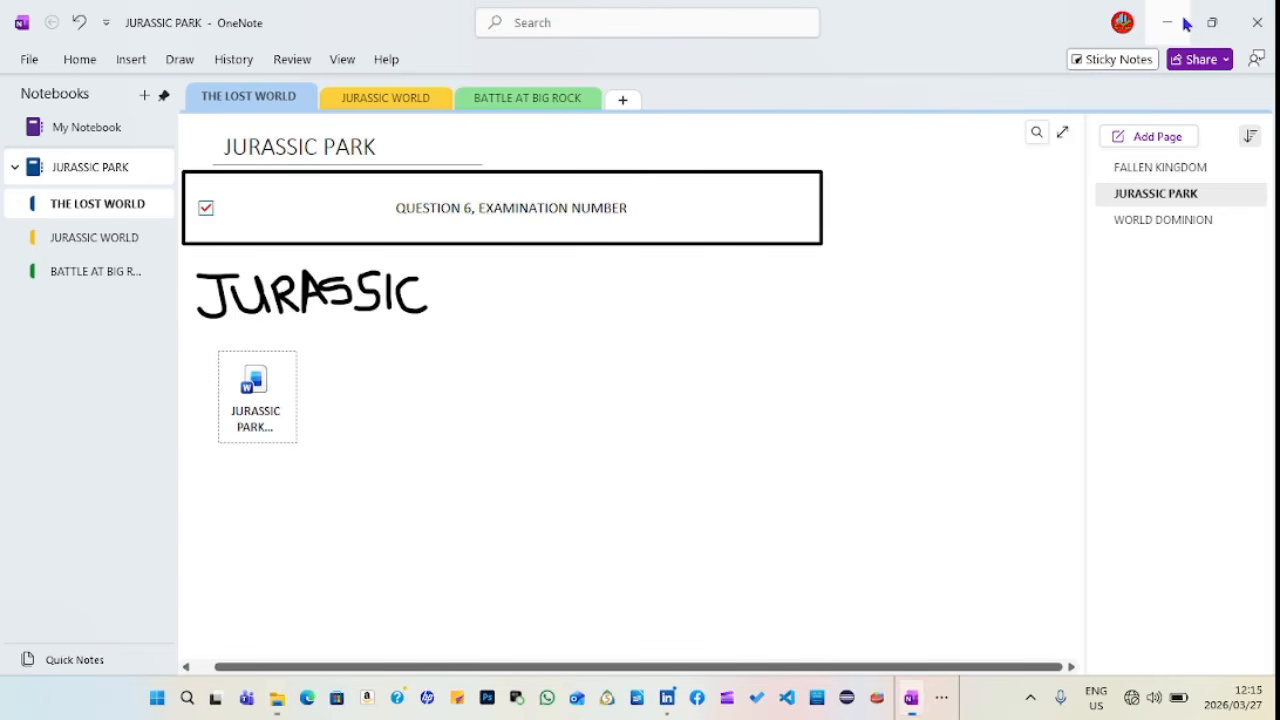
- Open the attached JURASSIC PARK MOVIES document in Word from the OneNote page, accepting the security warning
{"action": "left_click", "coordinate": [251, 419]}
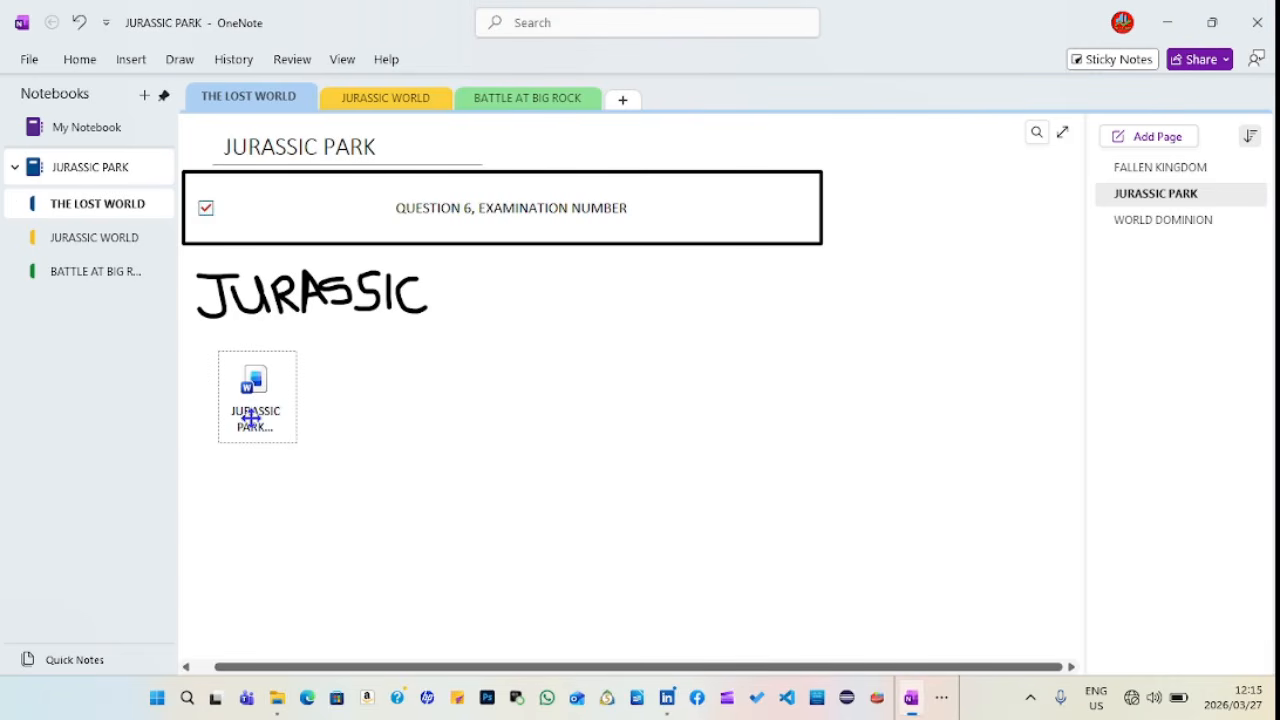
{"action": "right_click", "coordinate": [251, 419]}
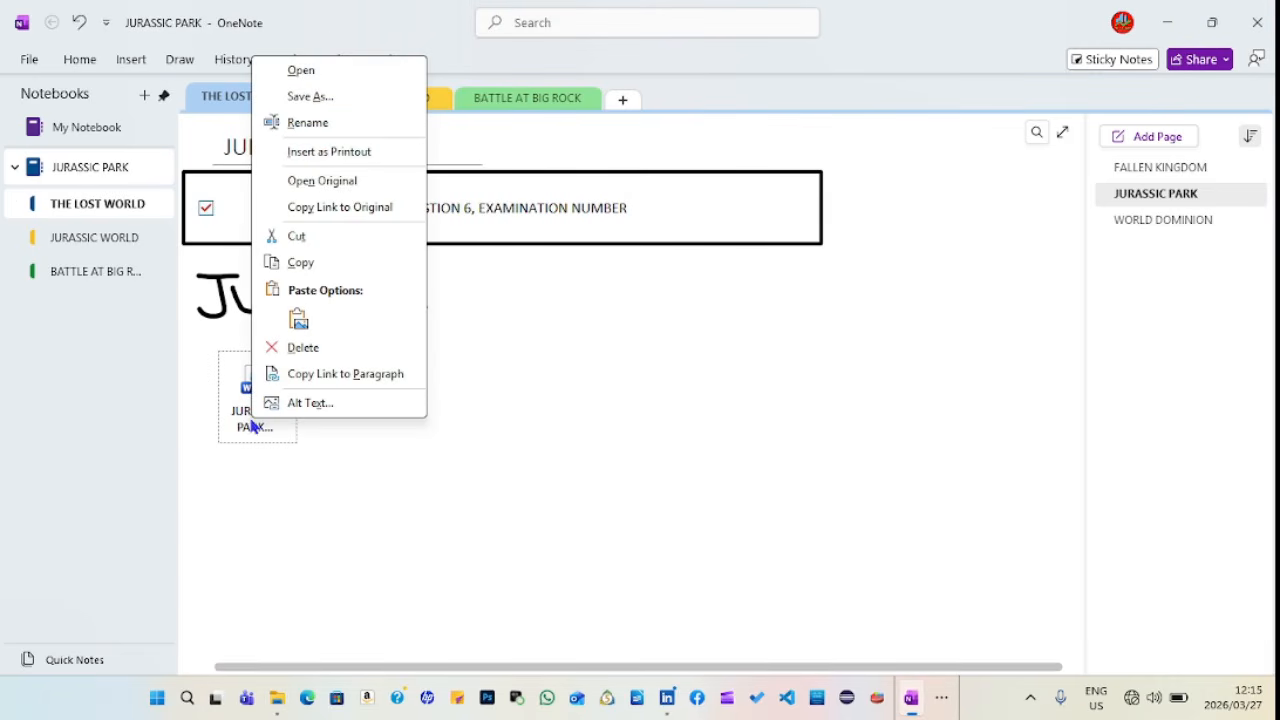
{"action": "left_click", "coordinate": [316, 72]}
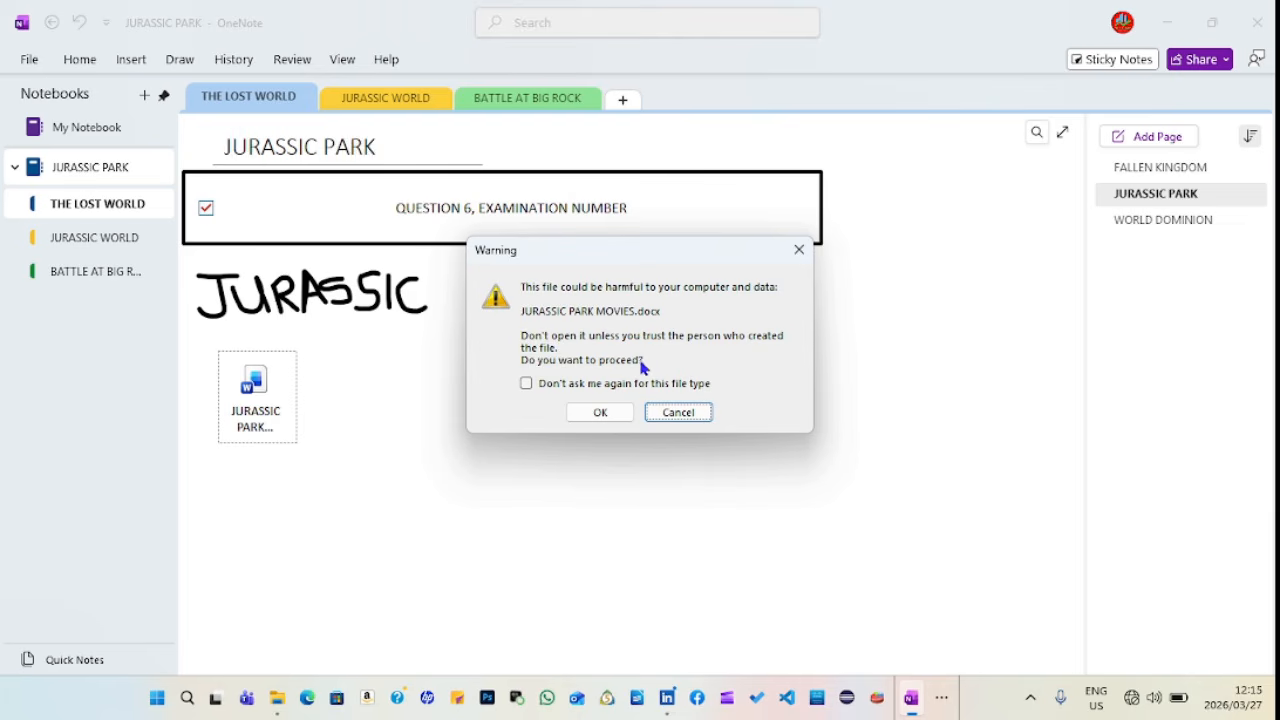
{"action": "left_click", "coordinate": [601, 412]}
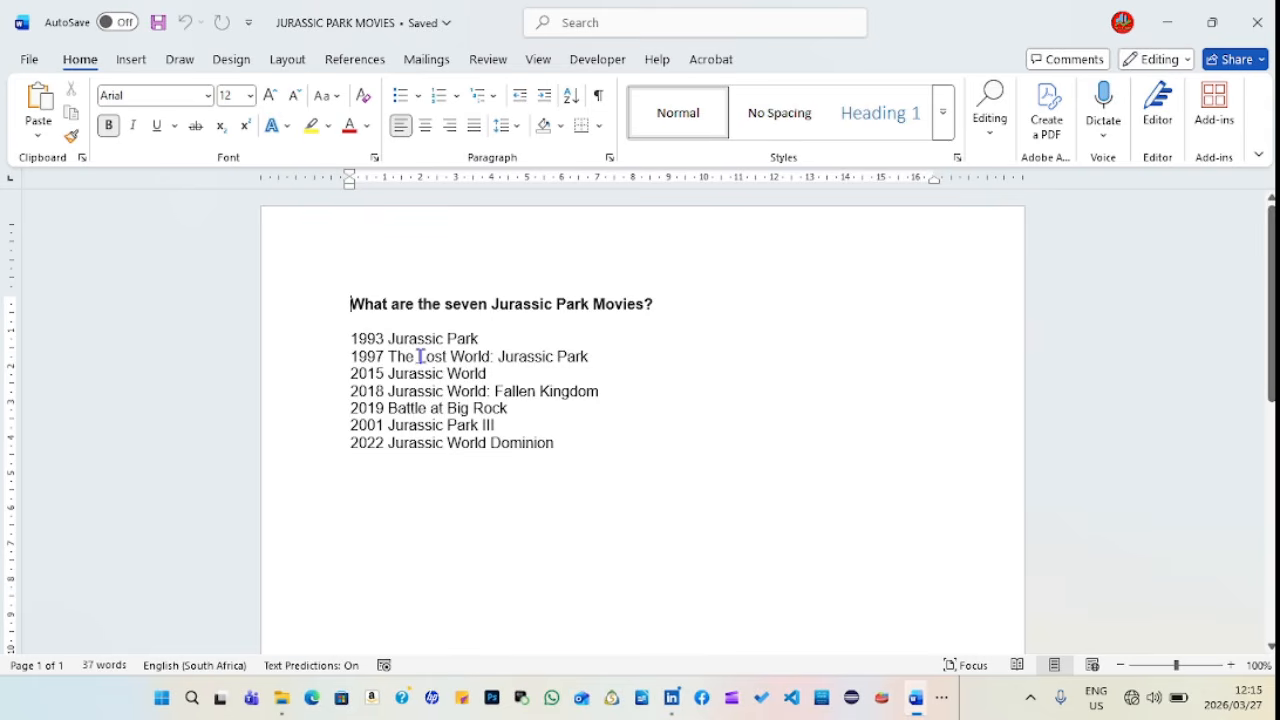
- Select the document's text from the heading through 2022 Jurassic World Dominion for copying, and switch back to OneNote
{"action": "key", "text": "ctrl+a"}
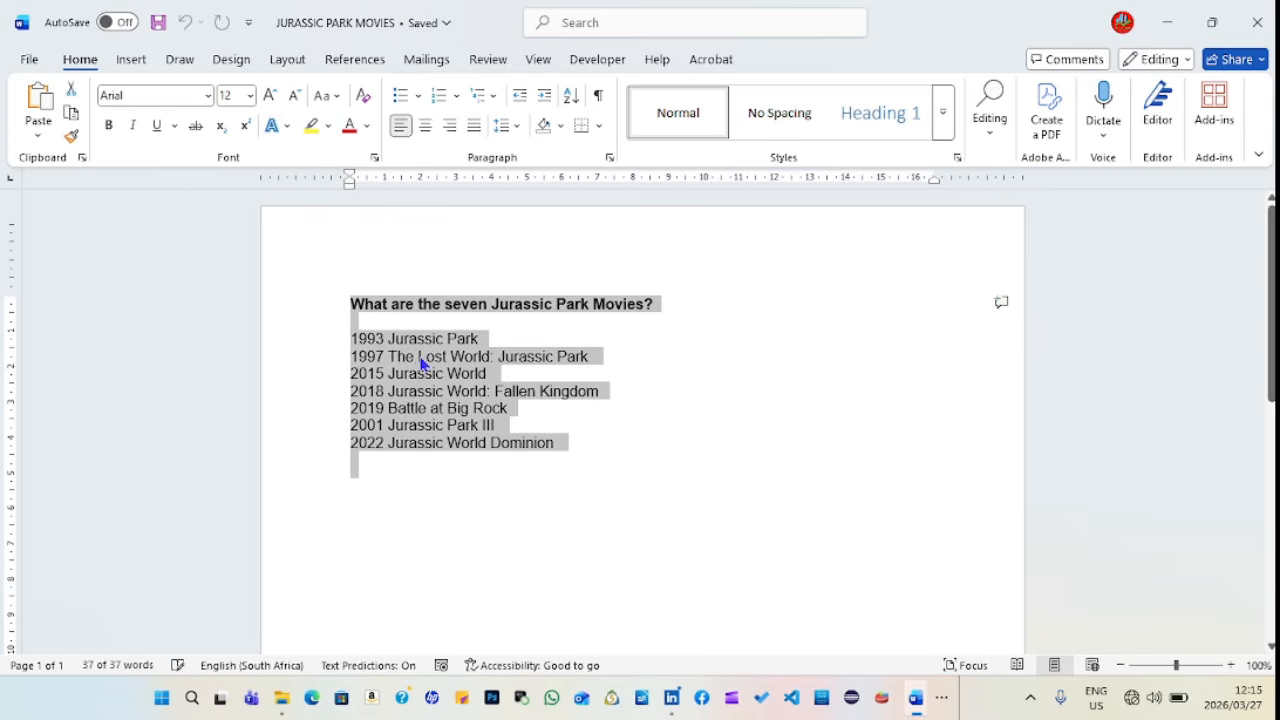
{"action": "left_click", "coordinate": [420, 360]}
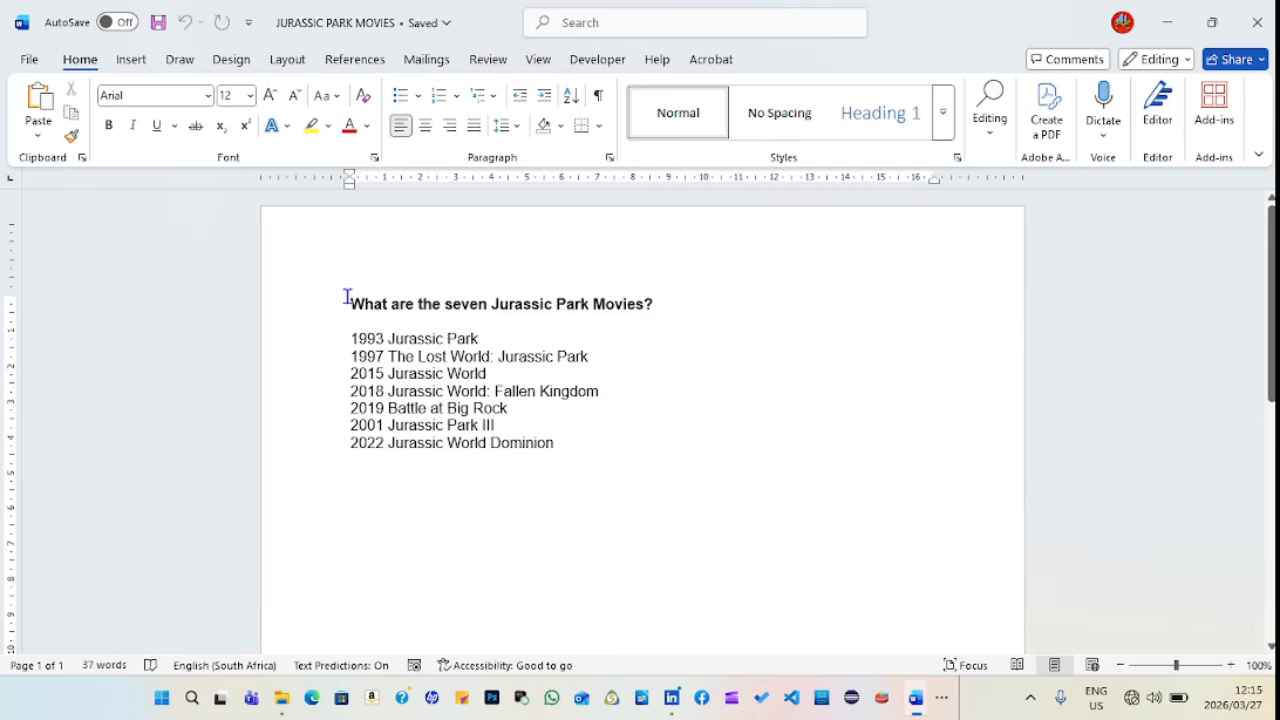
{"action": "left_click_drag", "start_coordinate": [346, 297], "coordinate": [603, 450]}
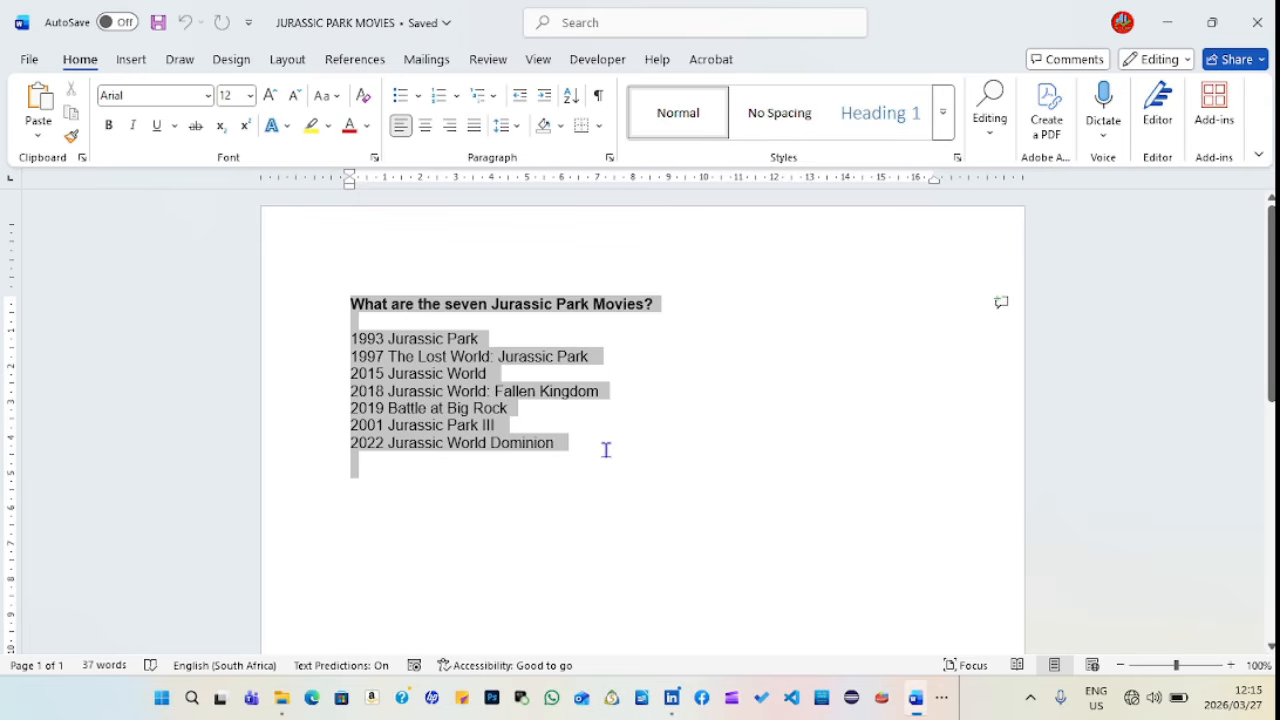
{"action": "left_click", "coordinate": [605, 450]}
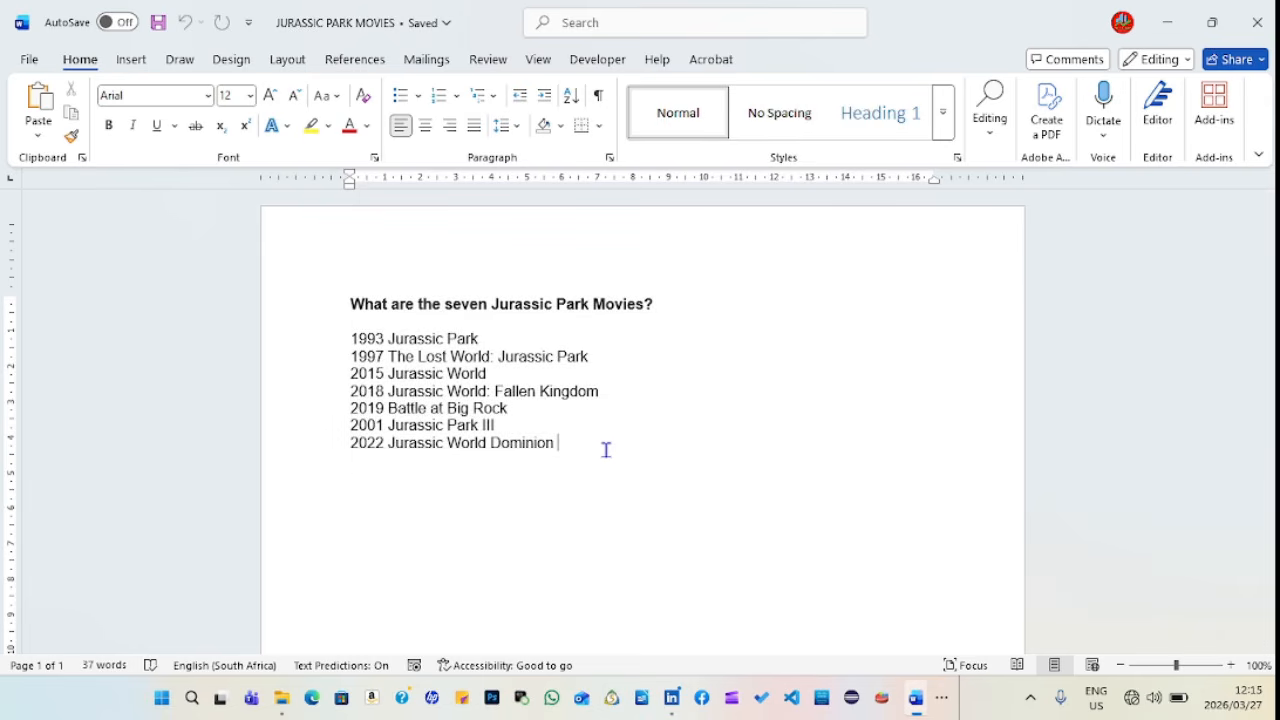
{"action": "left_click_drag", "start_coordinate": [605, 450], "coordinate": [315, 290]}
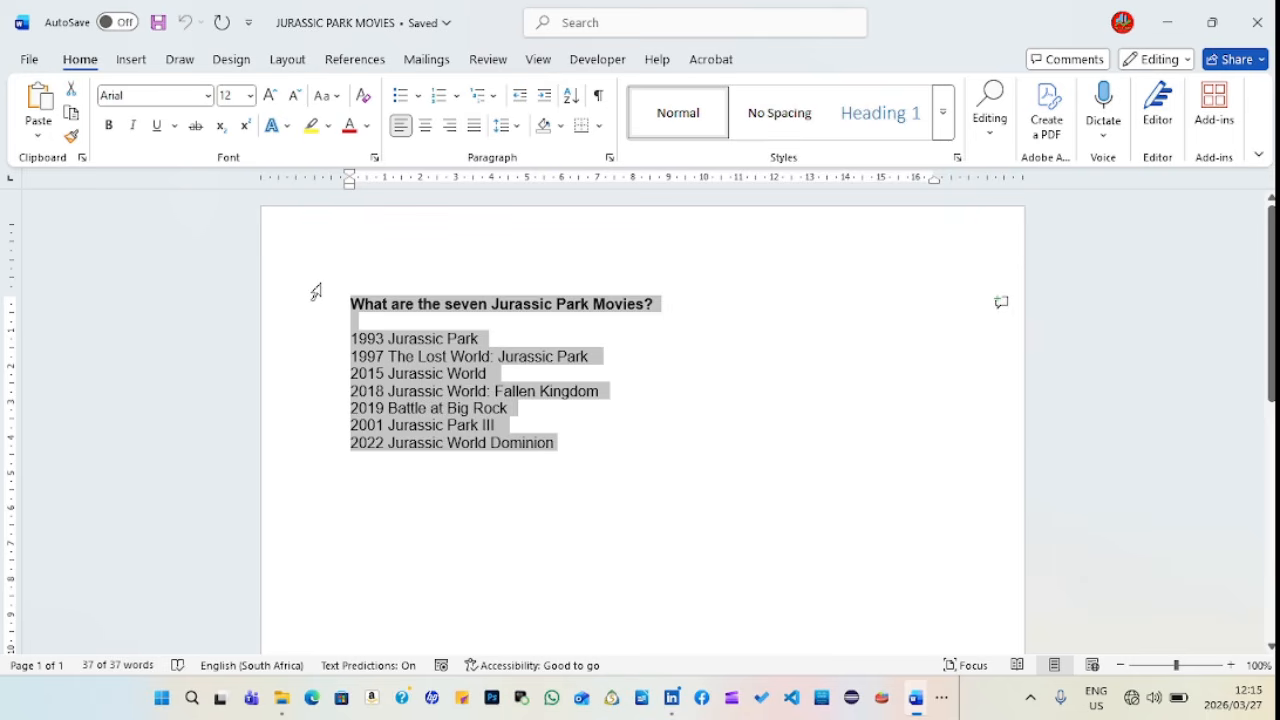
{"action": "right_click", "coordinate": [389, 358]}
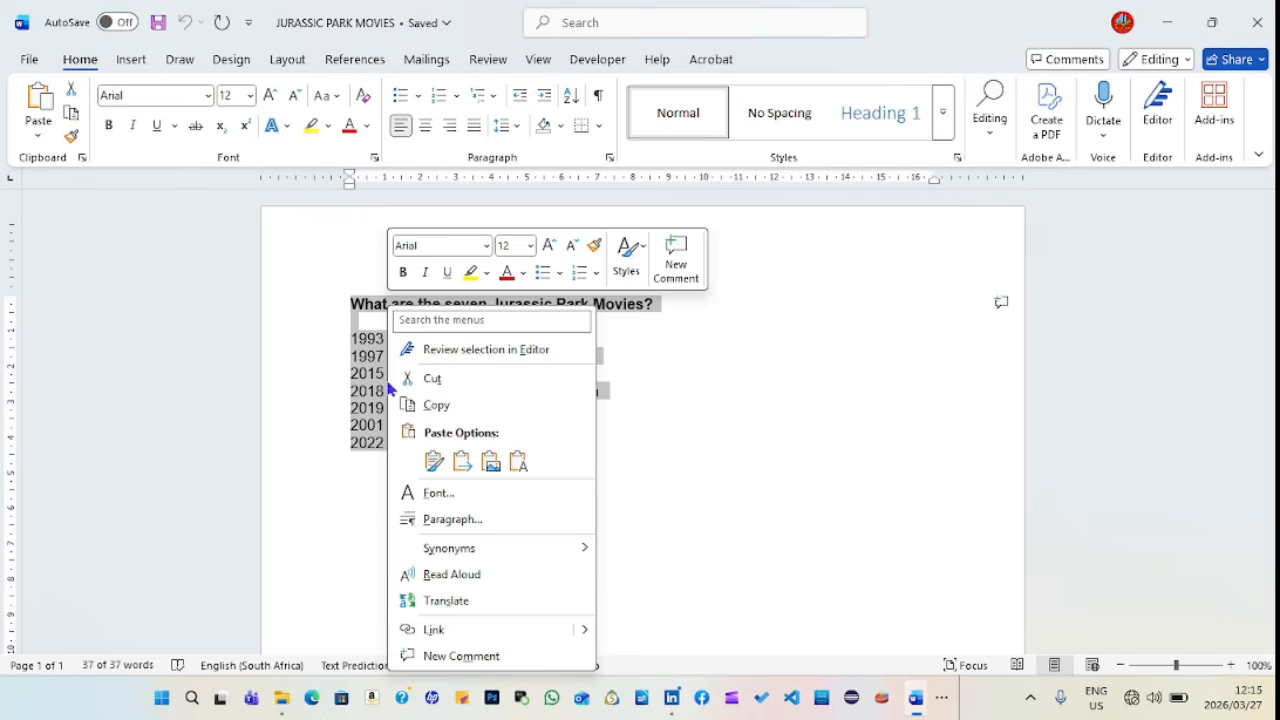
{"action": "key", "text": "Escape"}
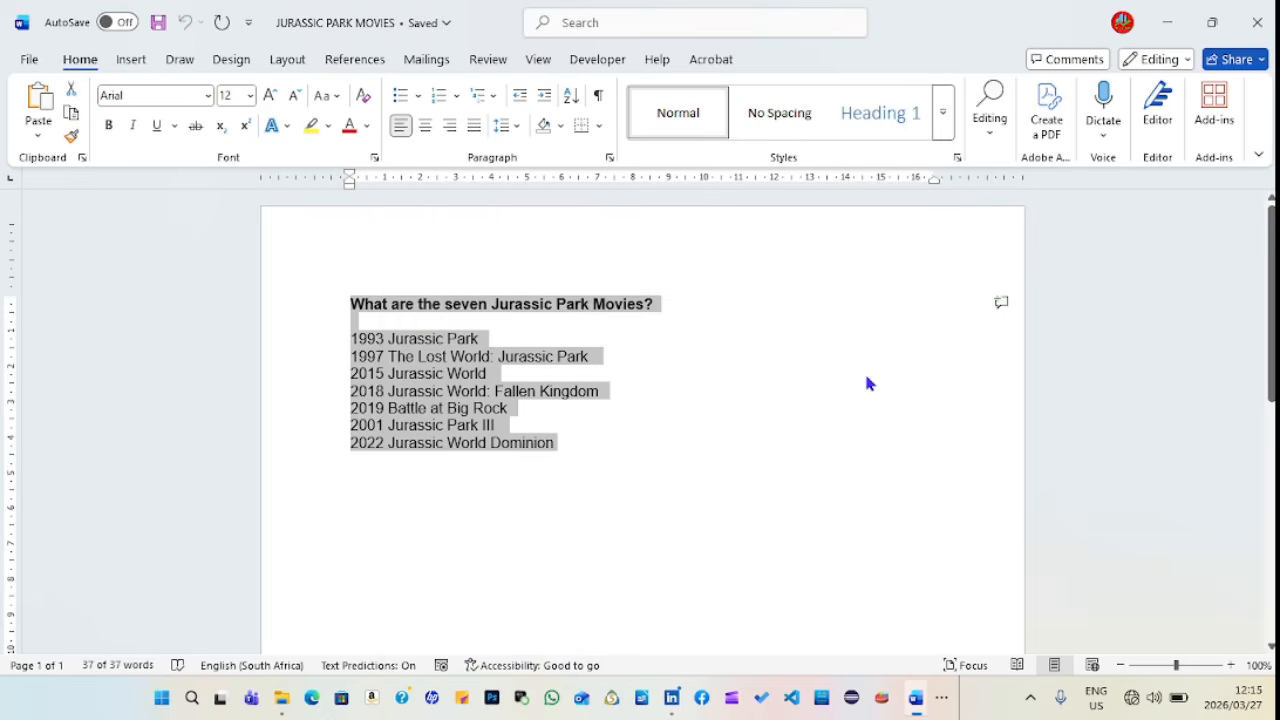
{"action": "left_click", "coordinate": [942, 700]}
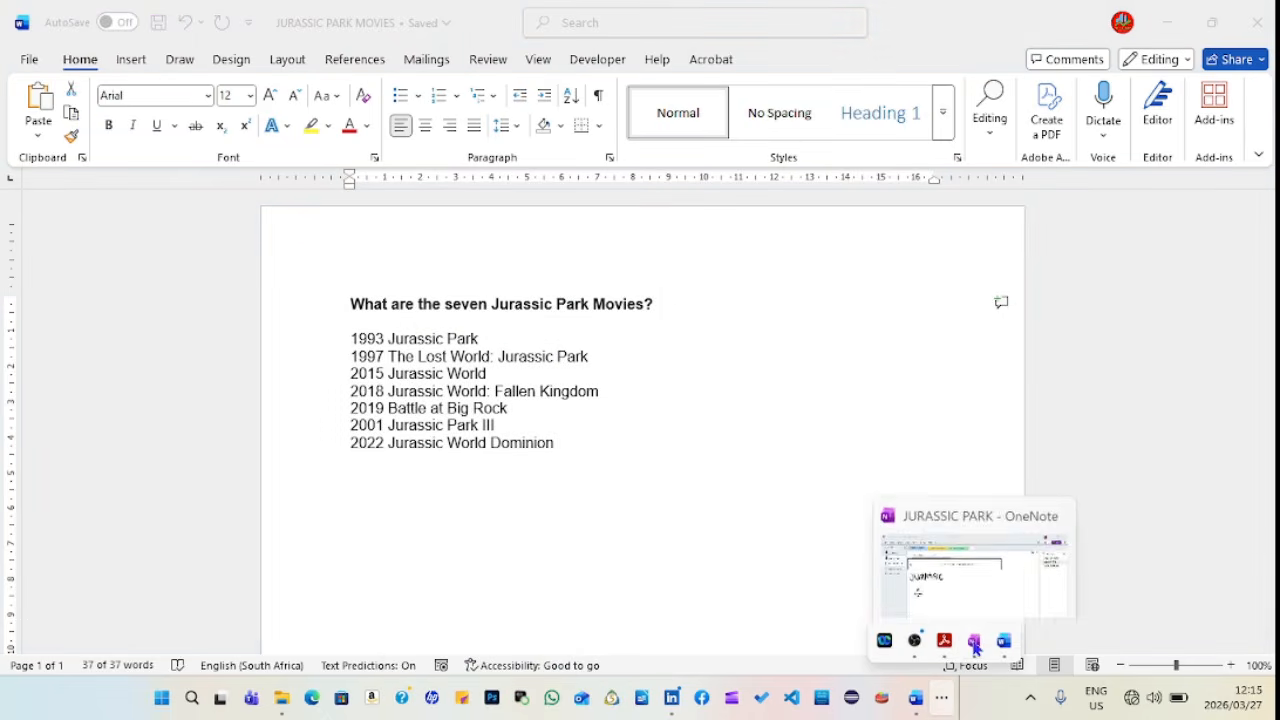
{"action": "left_click", "coordinate": [973, 645]}
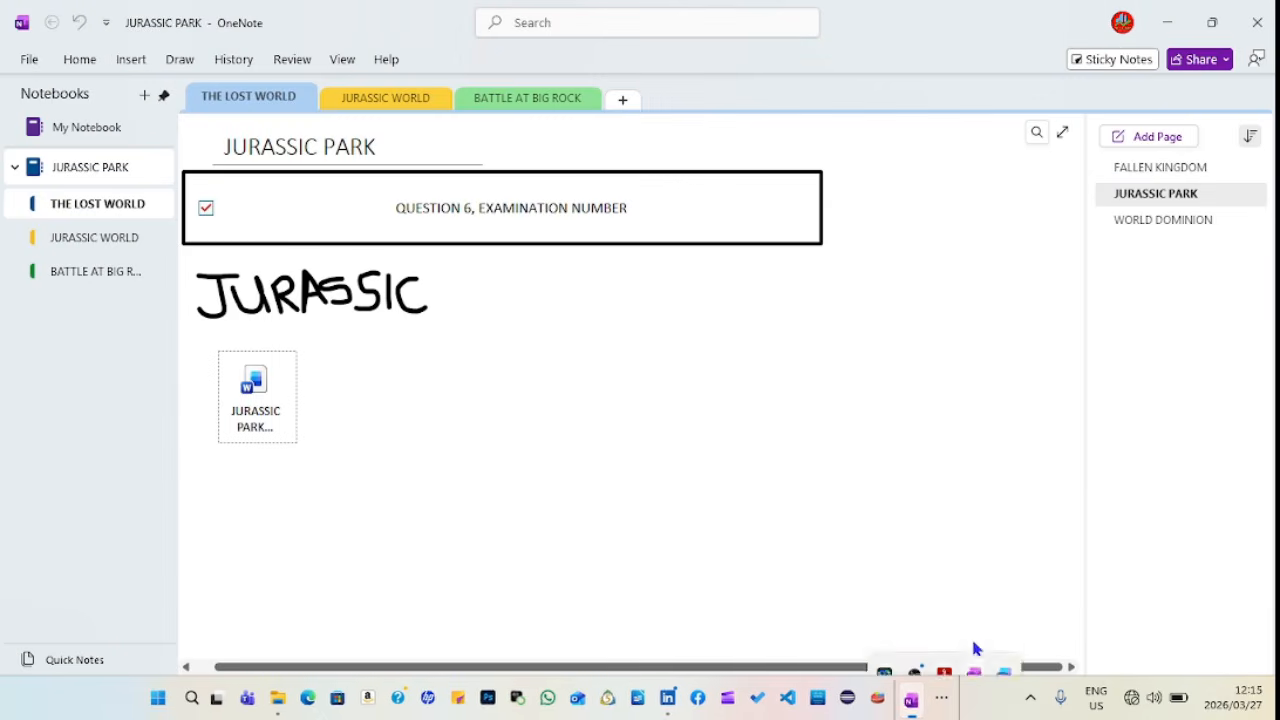
- Paste the copied movie list onto the page below the JURASSIC PARK MOVIES attachment
{"action": "left_click", "coordinate": [290, 508]}
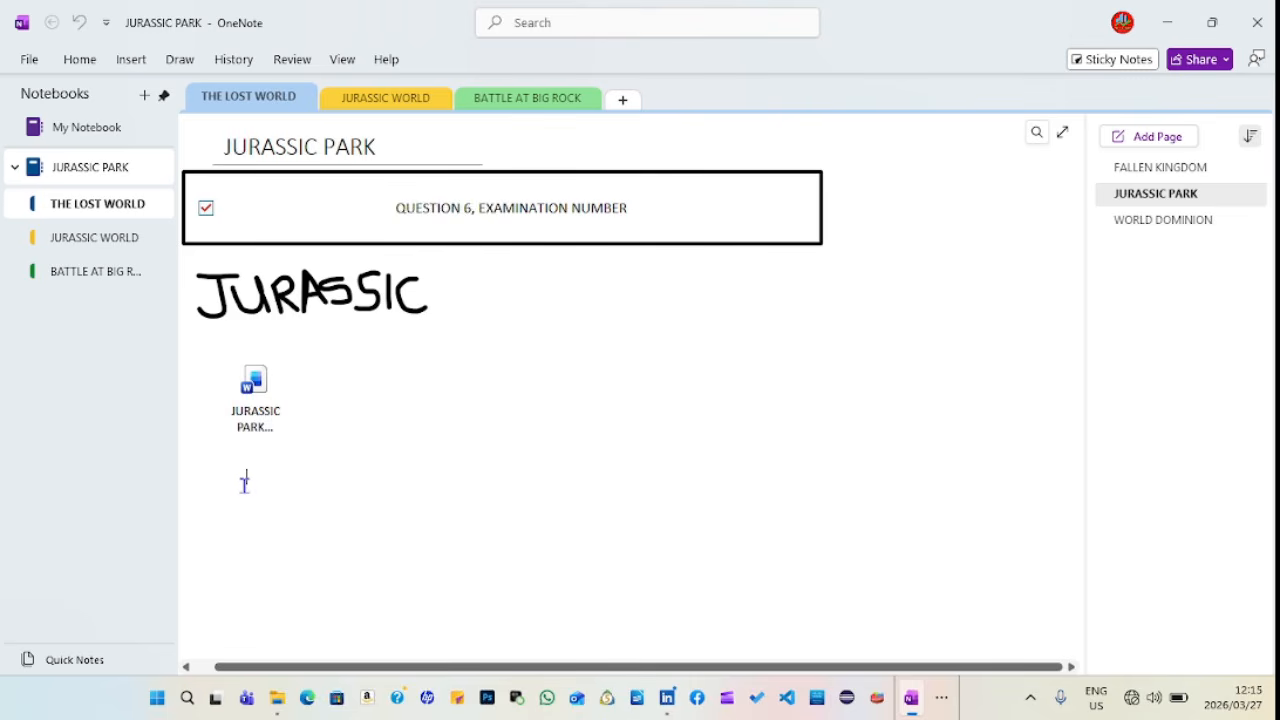
{"action": "left_click", "coordinate": [243, 485]}
{"action": "key", "text": "ctrl+v"}
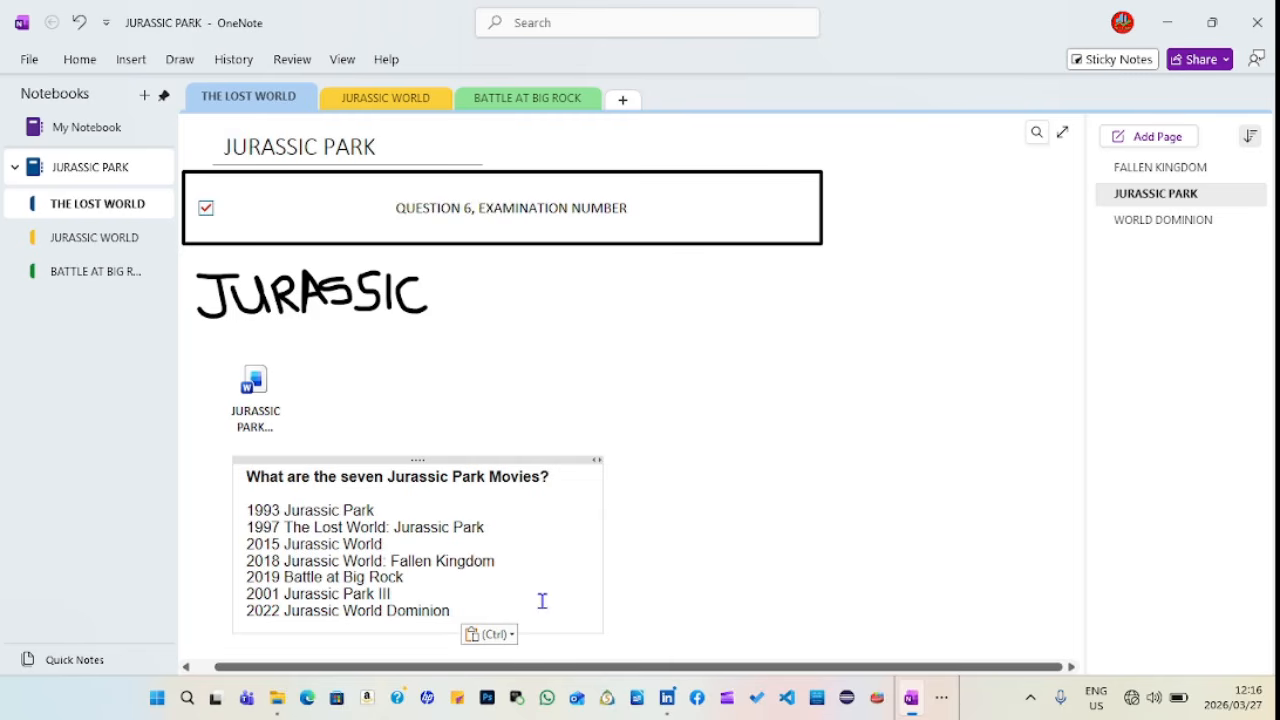
- Change the font of all the pasted movie list text to Arial Black and remove its bold formatting
{"action": "key", "text": "shift+Home"}
{"action": "key", "text": "ctrl+a"}
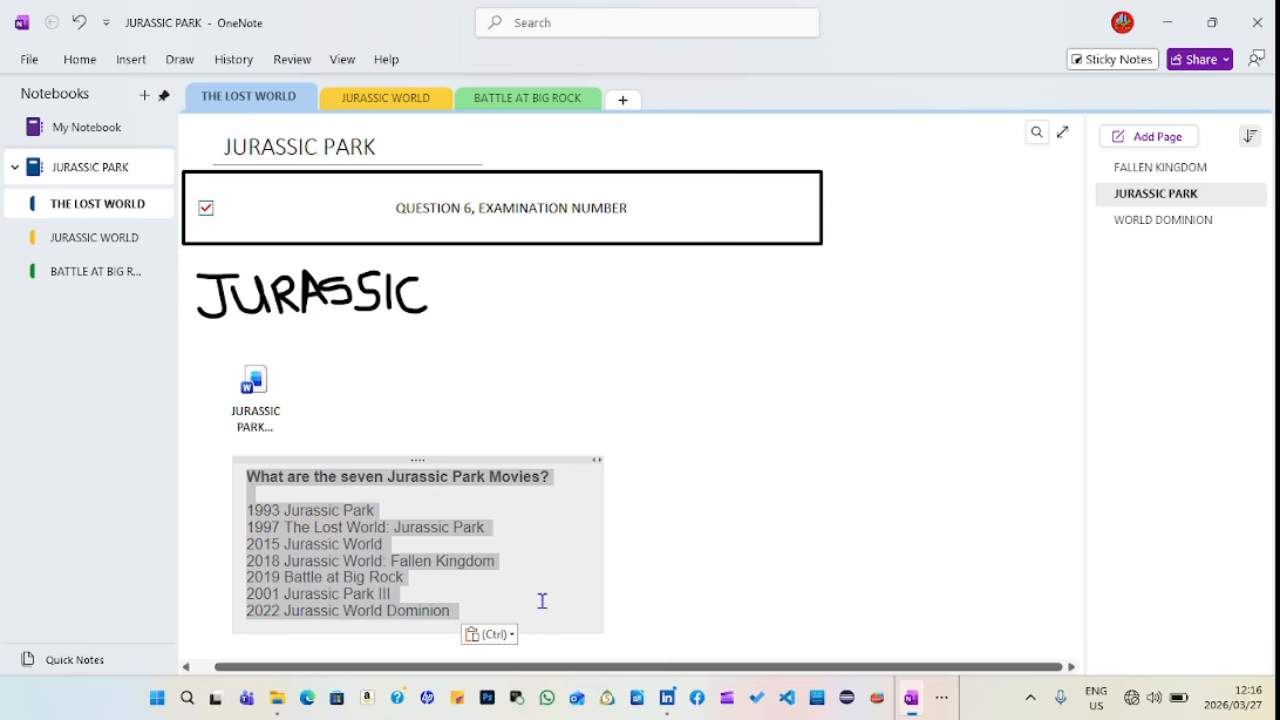
{"action": "left_click", "coordinate": [82, 64]}
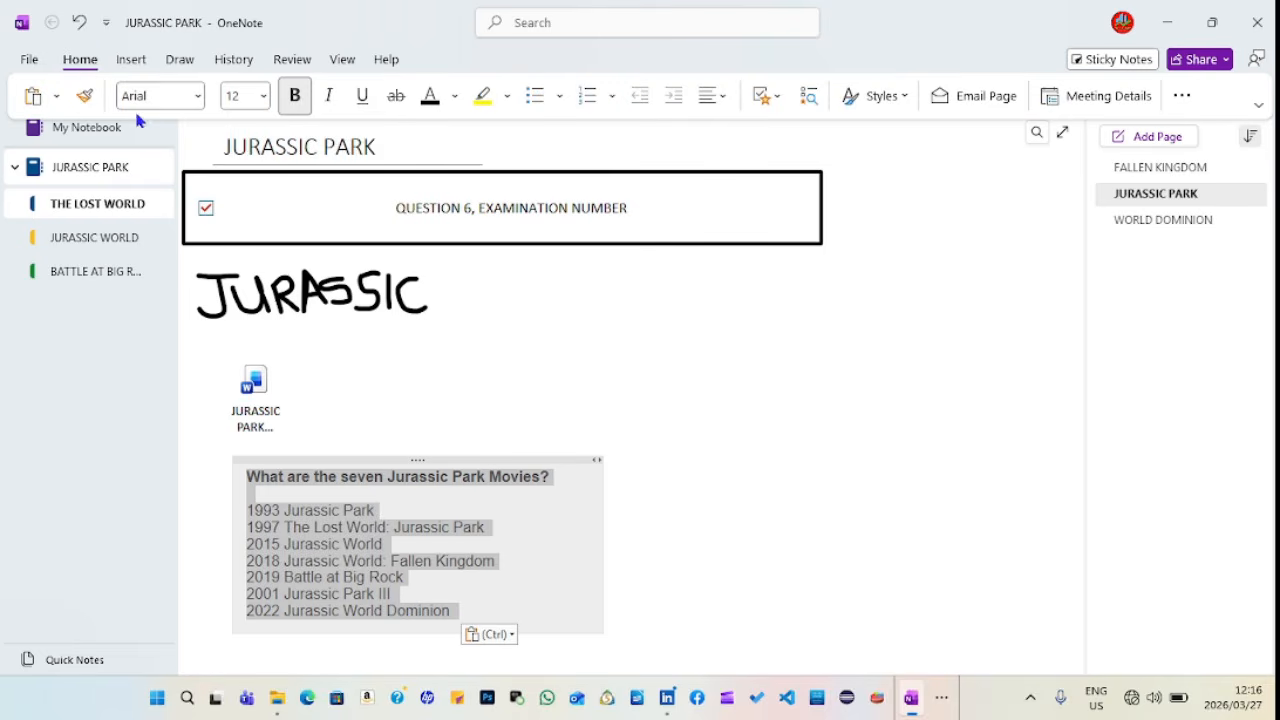
{"action": "left_click", "coordinate": [183, 97]}
{"action": "type", "text": "Ari"}
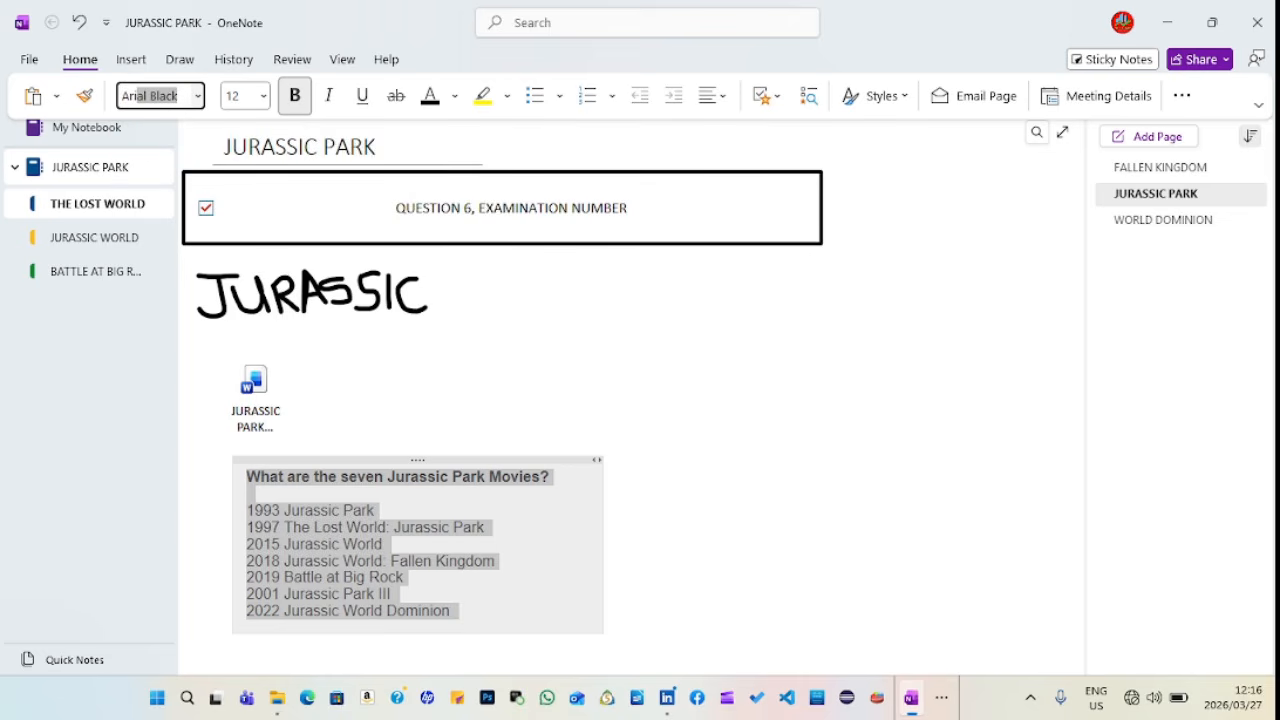
{"action": "left_click", "coordinate": [199, 96]}
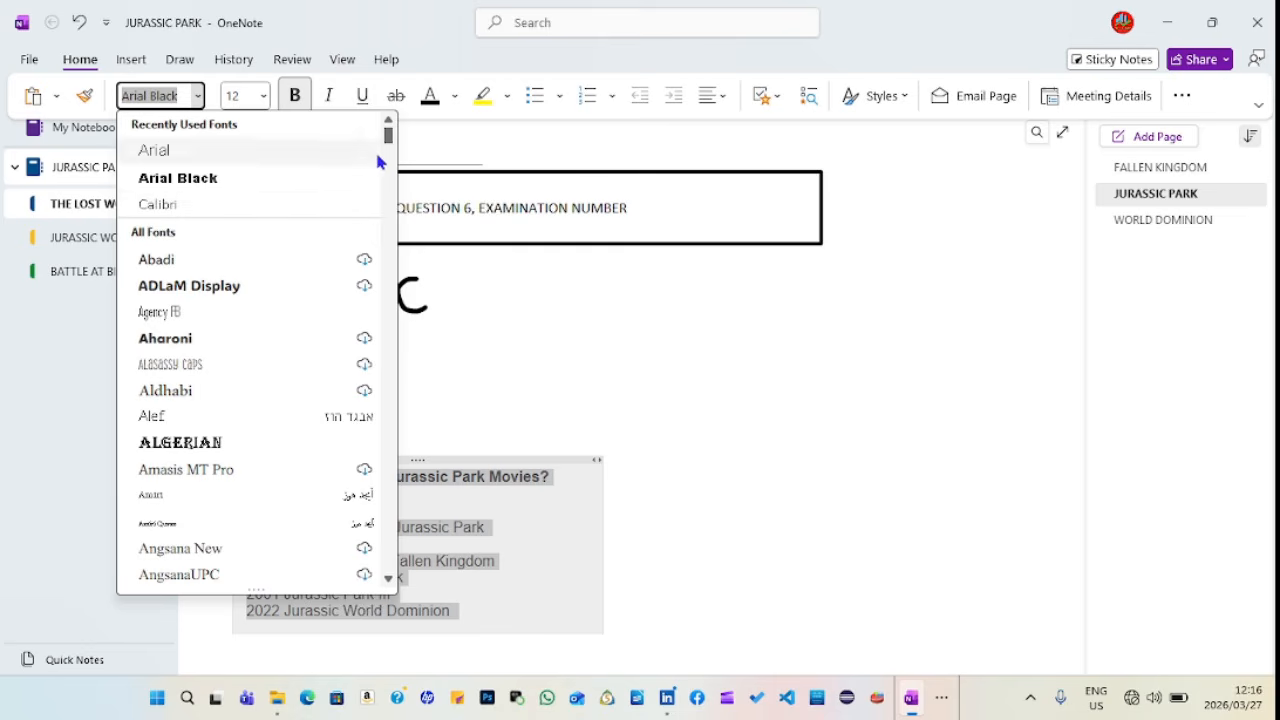
{"action": "left_click", "coordinate": [201, 179]}
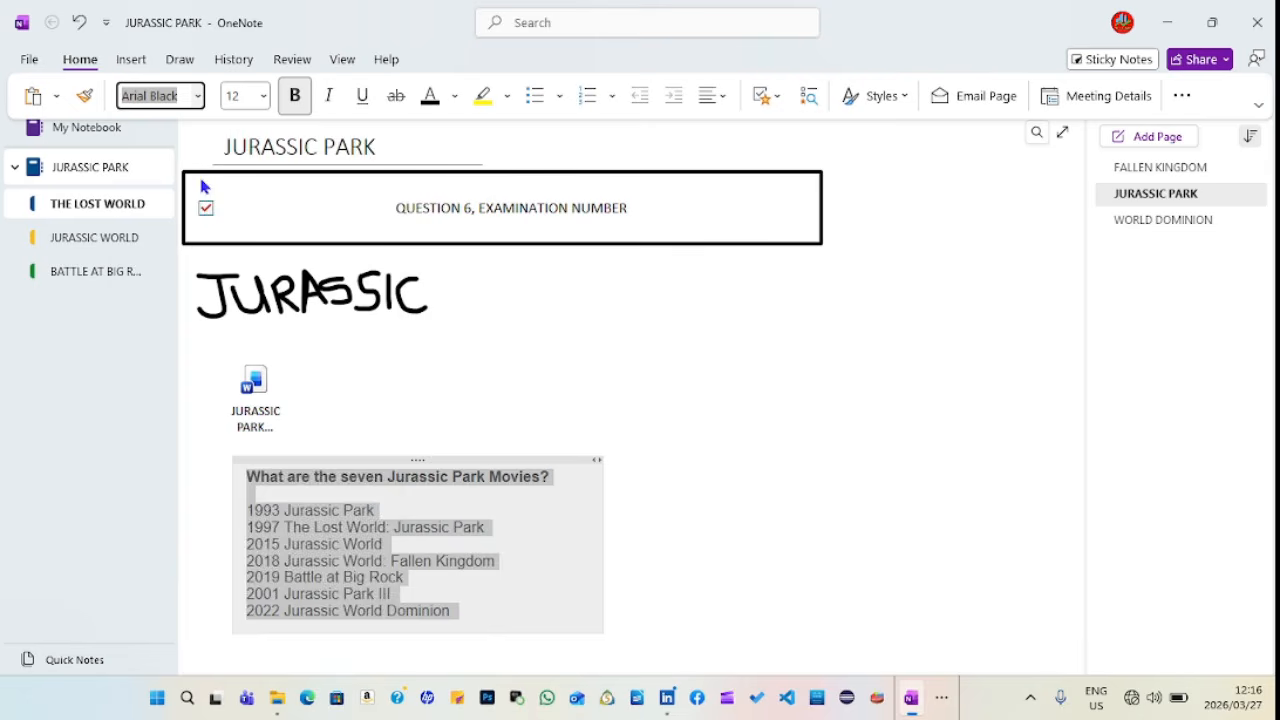
{"action": "left_click", "coordinate": [295, 95]}
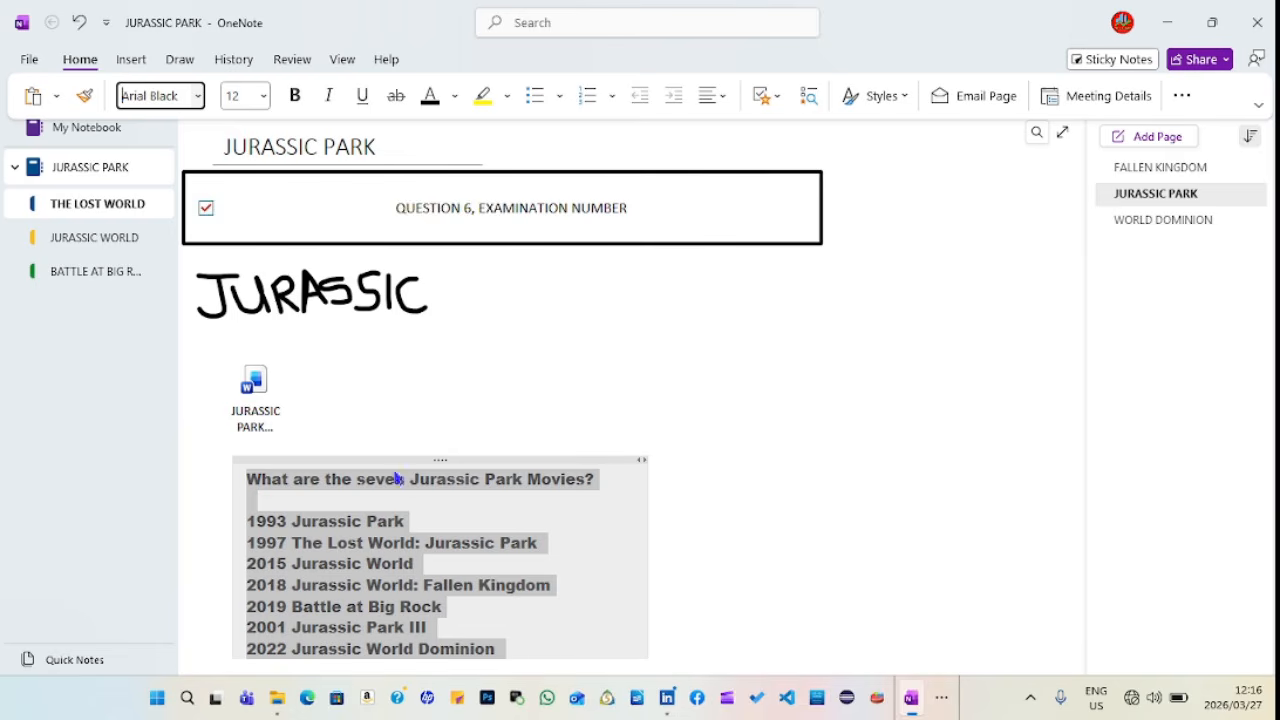
- Find the Center command through search and centre the movie list text within its container
{"action": "left_click", "coordinate": [604, 26]}
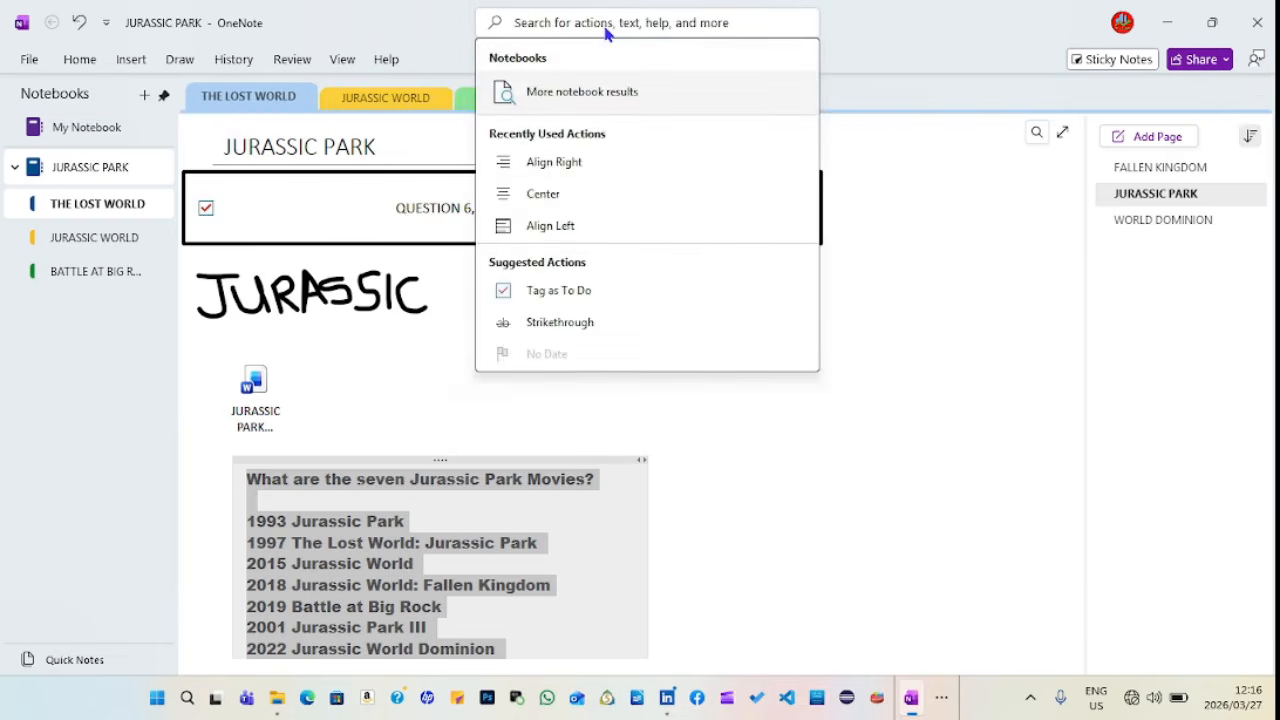
{"action": "type", "text": "cen"}
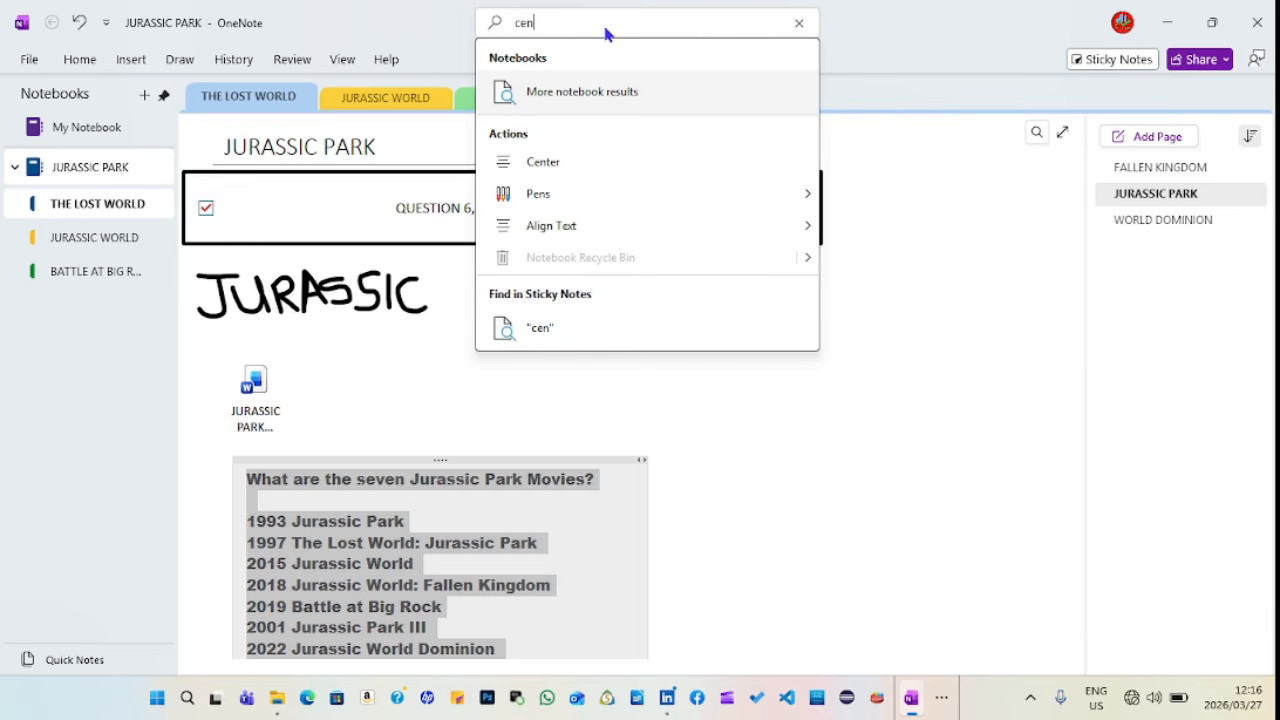
{"action": "mouse_move", "coordinate": [771, 224]}
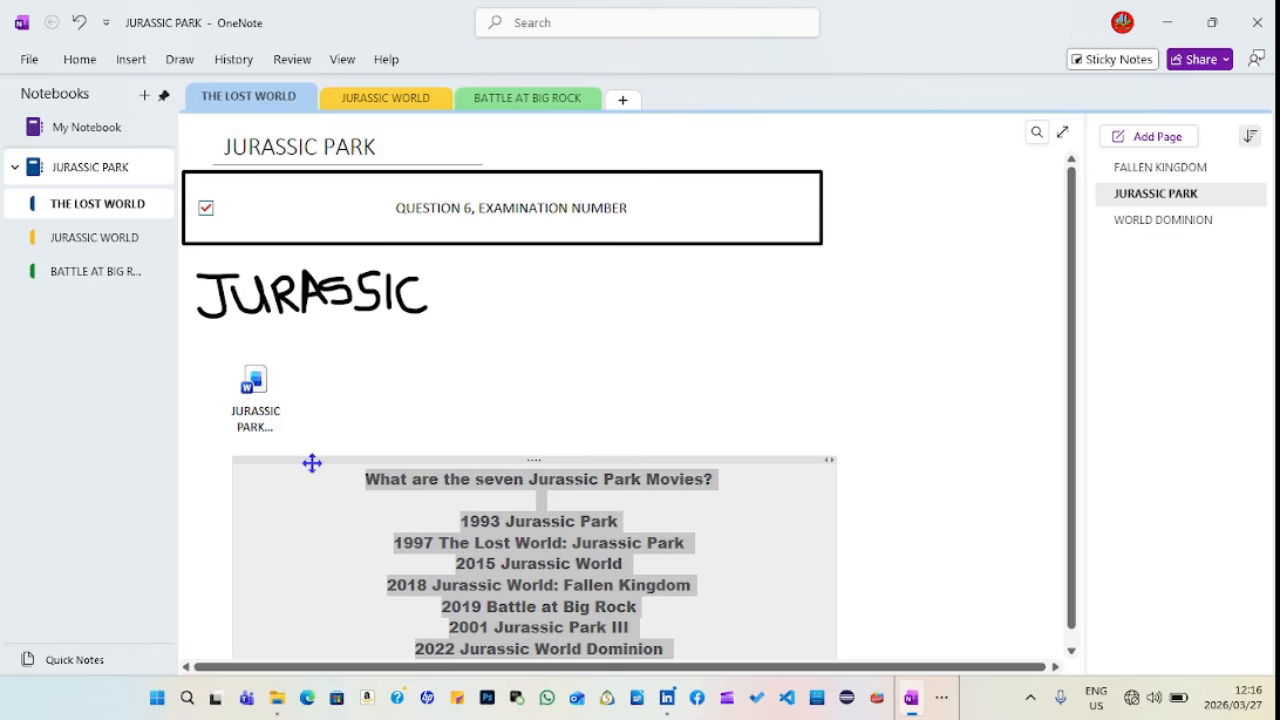
- Move the movie list container to centre it horizontally under the question box, and shift the file attachment slightly towards the page's left edge
{"action": "left_click_drag", "start_coordinate": [311, 463], "coordinate": [269, 457]}
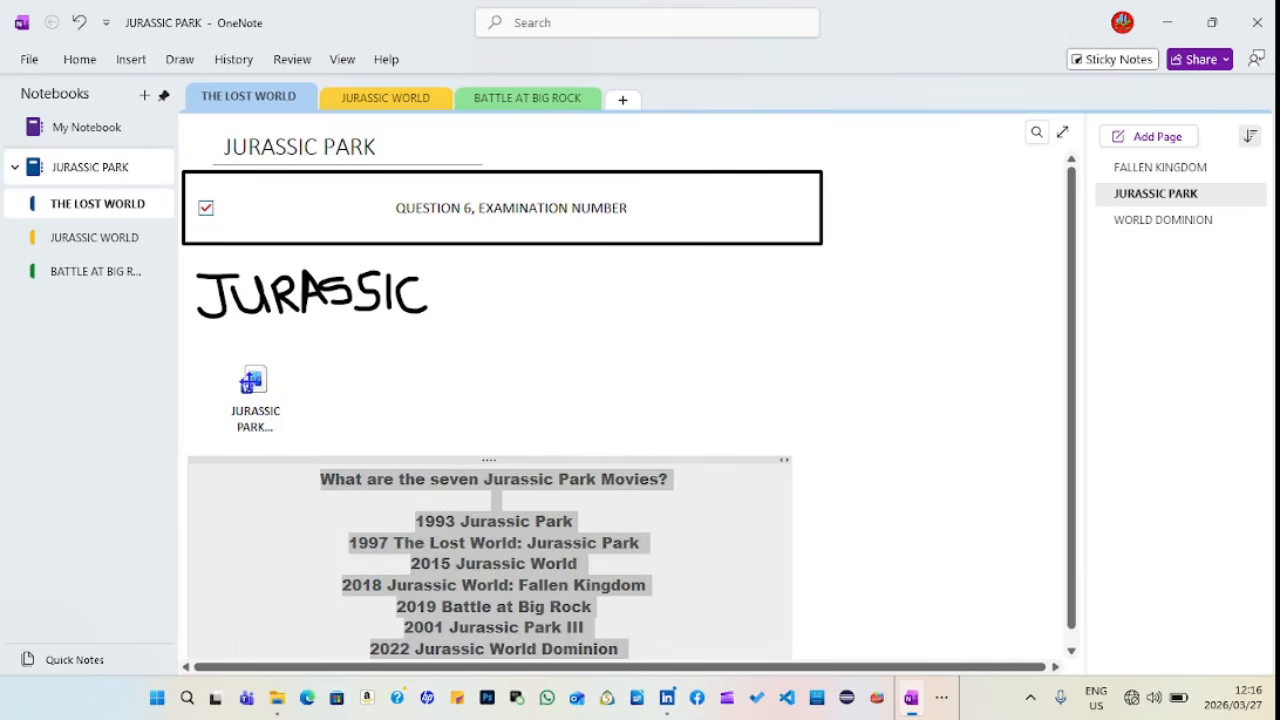
{"action": "left_click", "coordinate": [250, 382]}
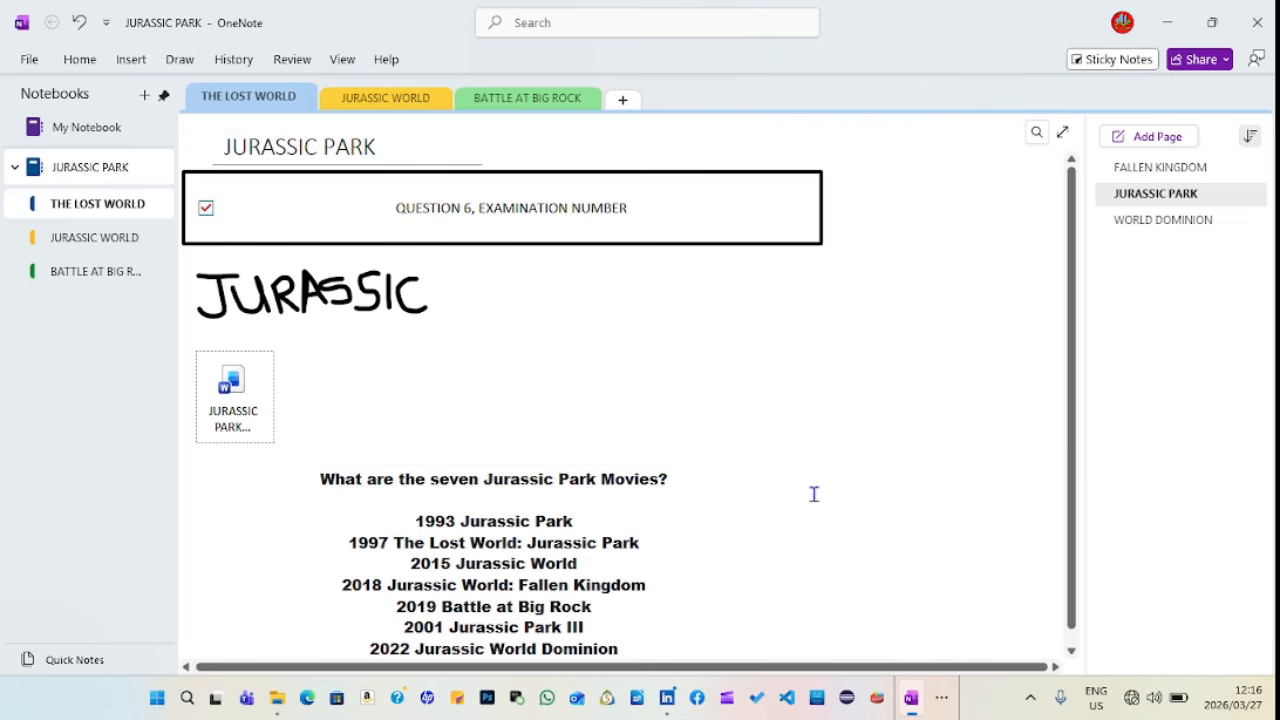
{"action": "left_click_drag", "start_coordinate": [1074, 450], "coordinate": [1061, 556]}
{"action": "left_click", "coordinate": [745, 623]}
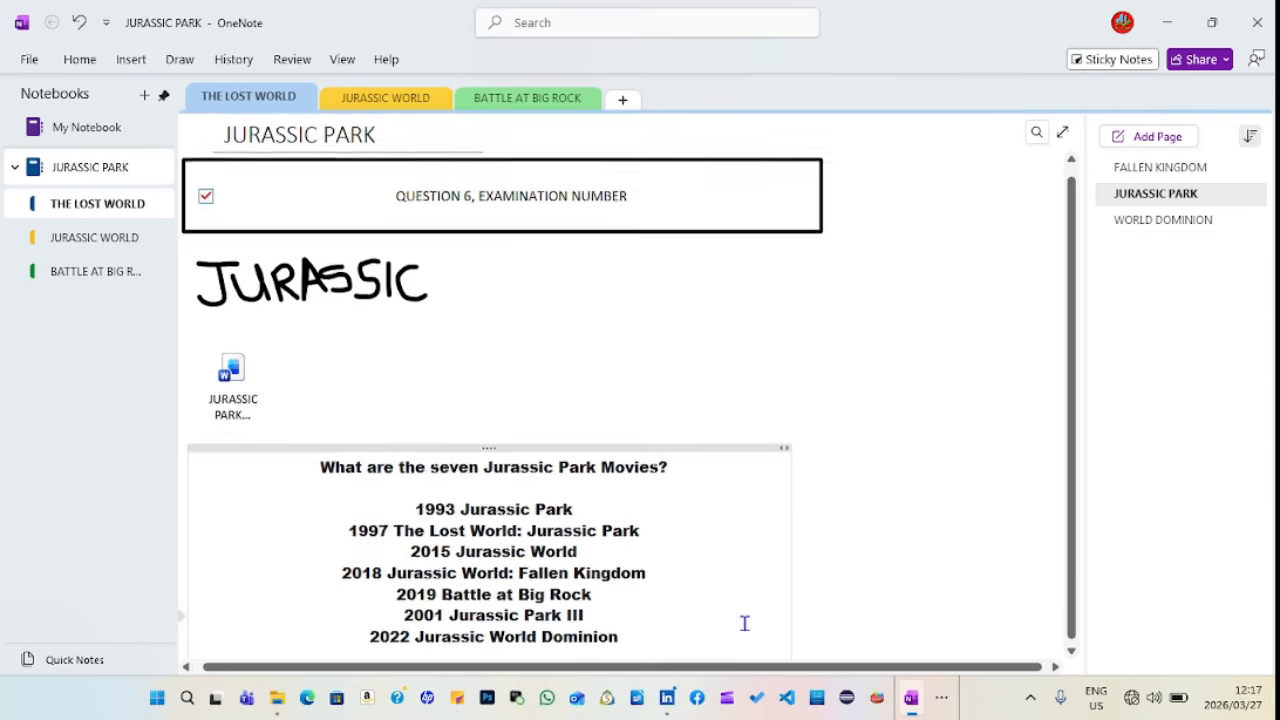
{"action": "left_click", "coordinate": [870, 630]}
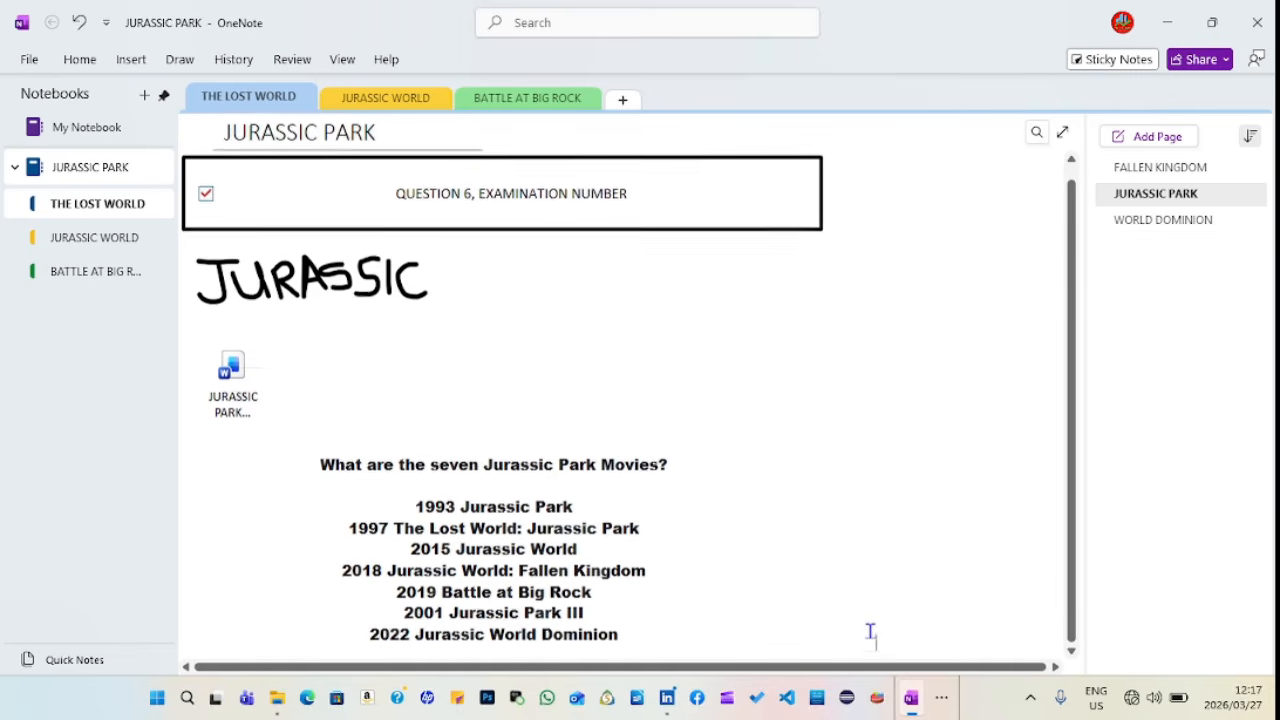
{"action": "scroll", "coordinate": [870, 630], "scroll_direction": "down", "scroll_amount": 3}
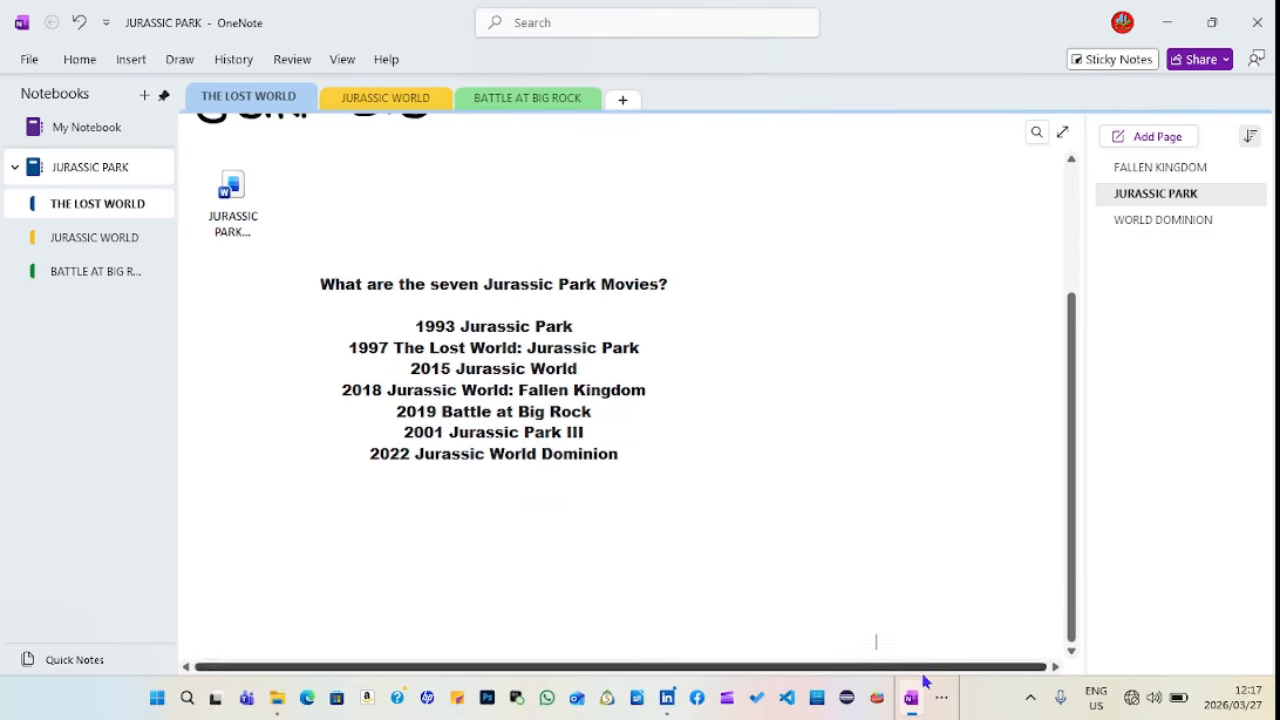
- Switch to the Acrobat exam paper, read instruction 6.11, and return to the OneNote page
{"action": "left_click", "coordinate": [937, 704]}
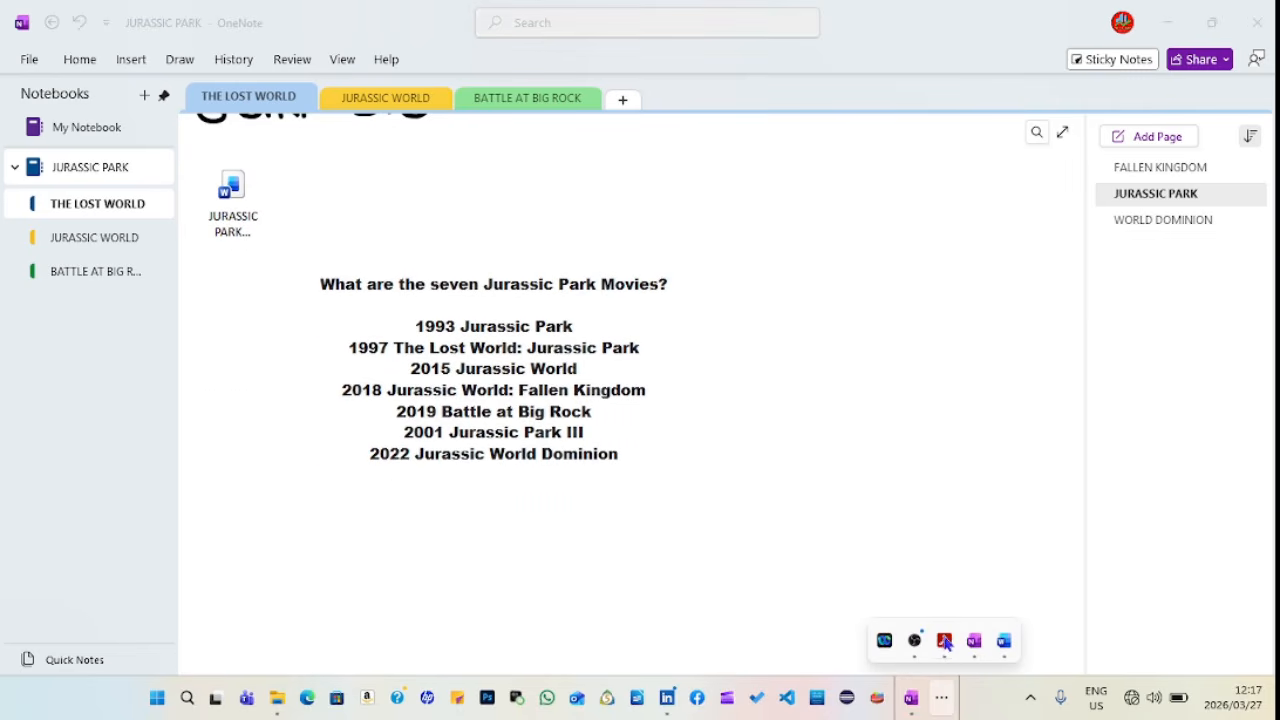
{"action": "mouse_move", "coordinate": [955, 645]}
{"action": "left_click", "coordinate": [884, 605]}
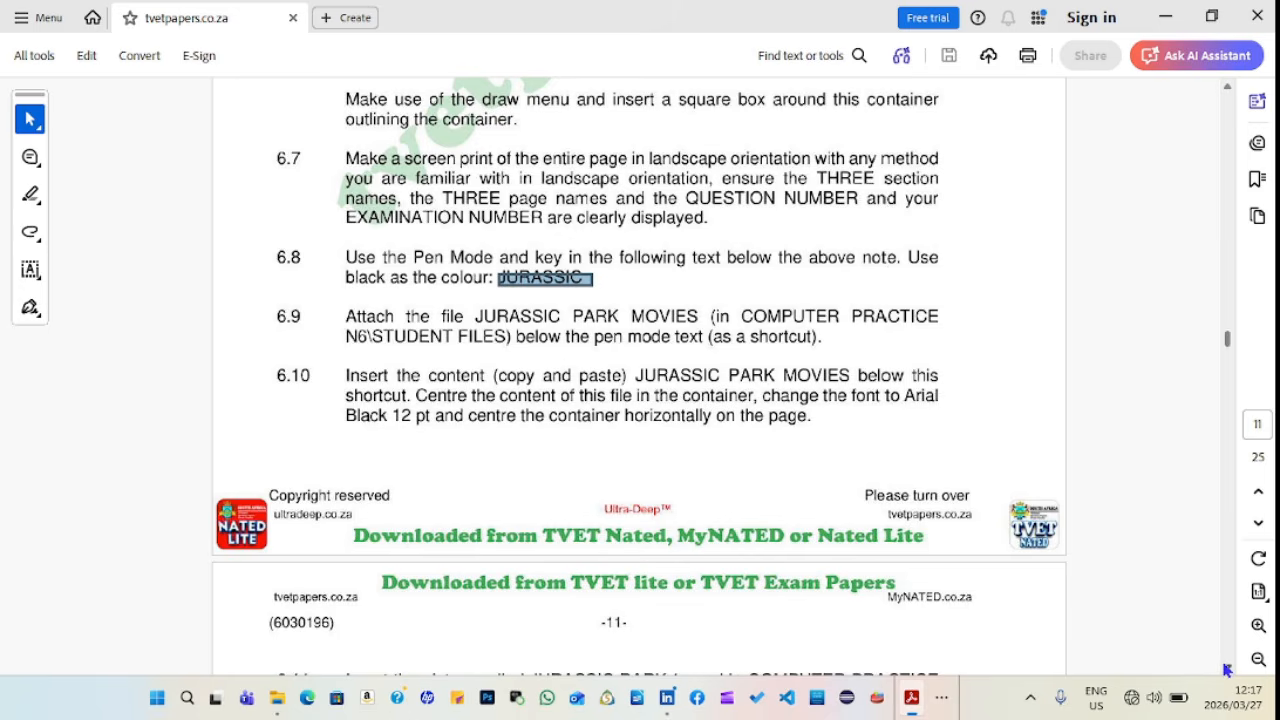
{"action": "scroll", "coordinate": [1227, 669], "scroll_direction": "down", "scroll_amount": 5}
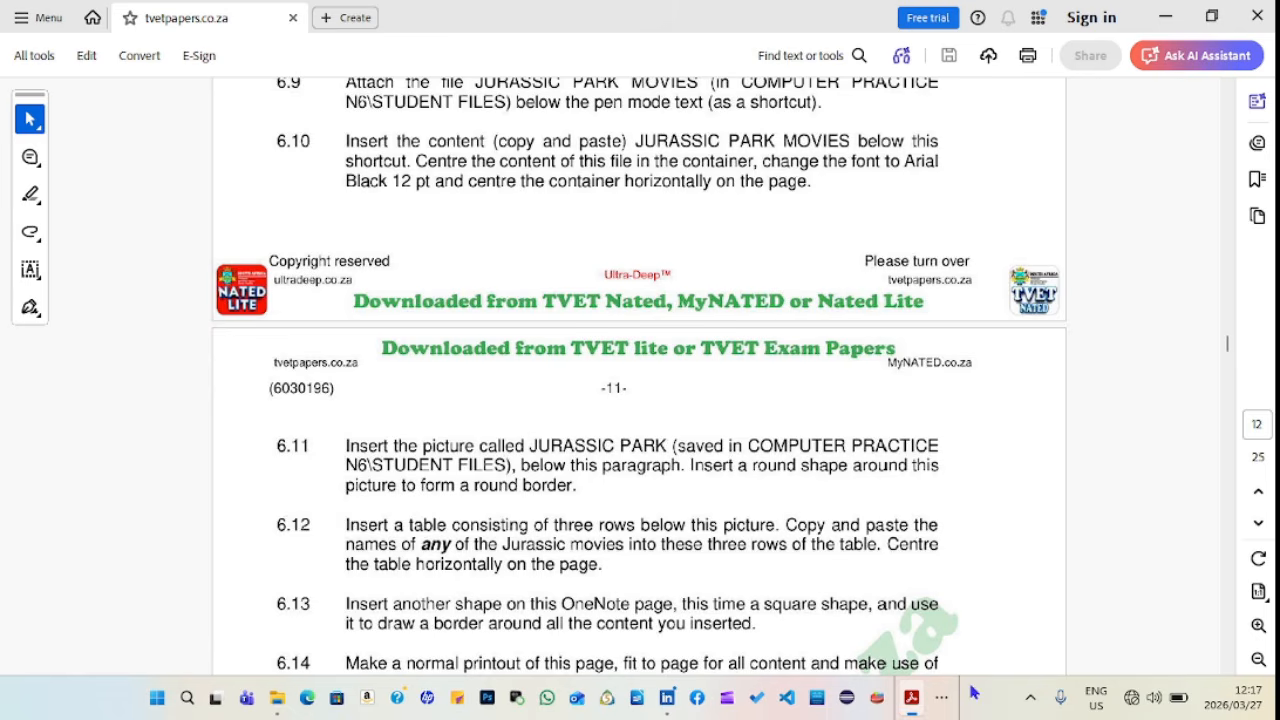
{"action": "left_click", "coordinate": [943, 700]}
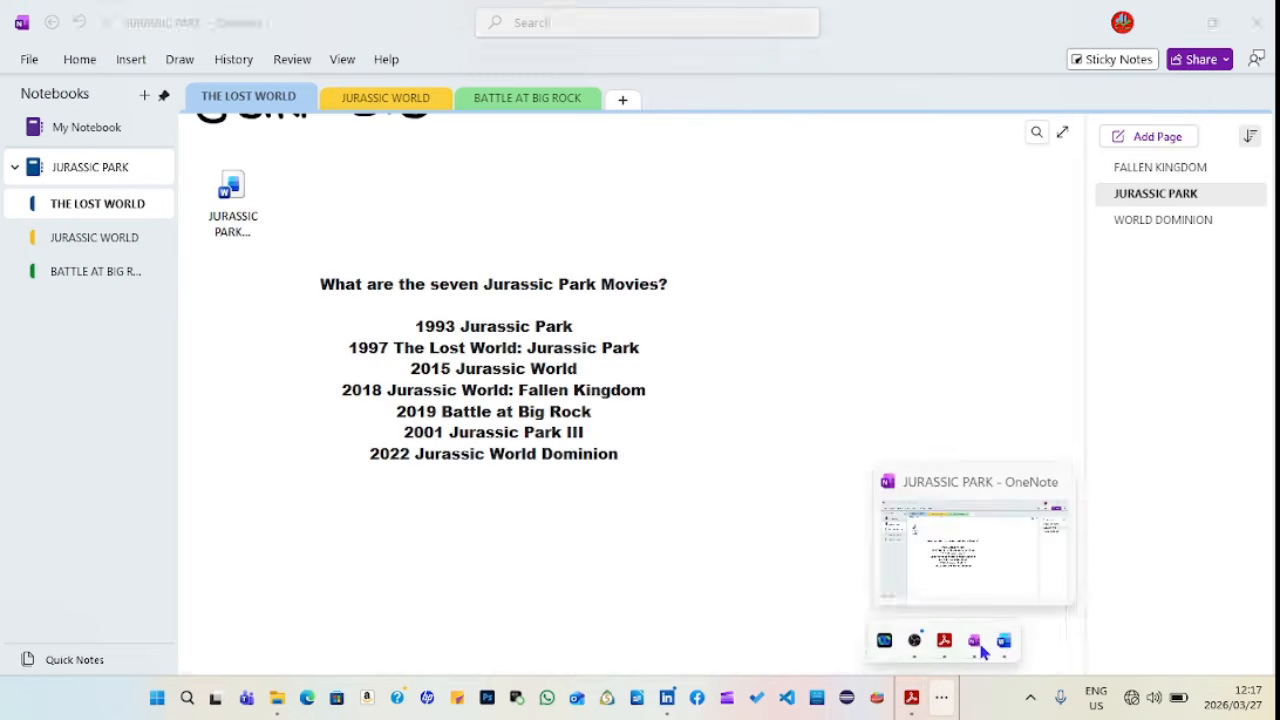
{"action": "left_click", "coordinate": [962, 646]}
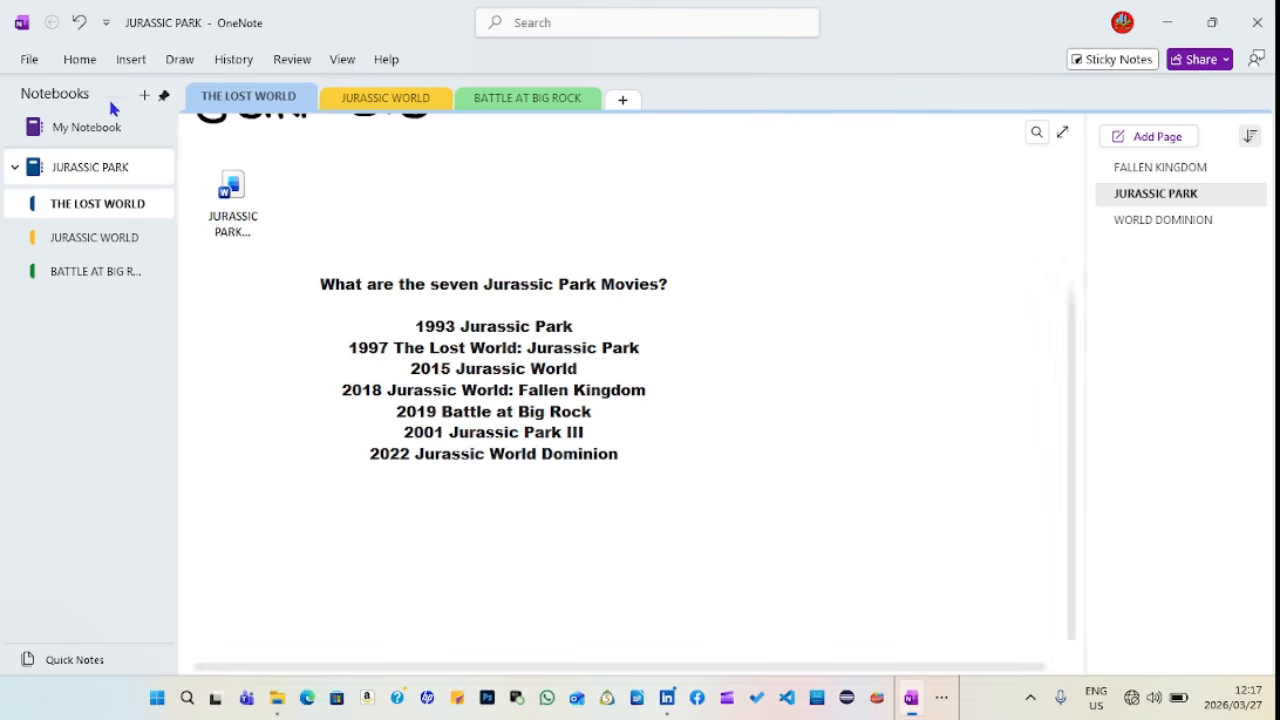
- Start inserting a picture from file and browse from Desktop through Youtube-Channel and COMPUTER PRACTICE J2025 to the STUDENT FILES folder
{"action": "left_click", "coordinate": [132, 60]}
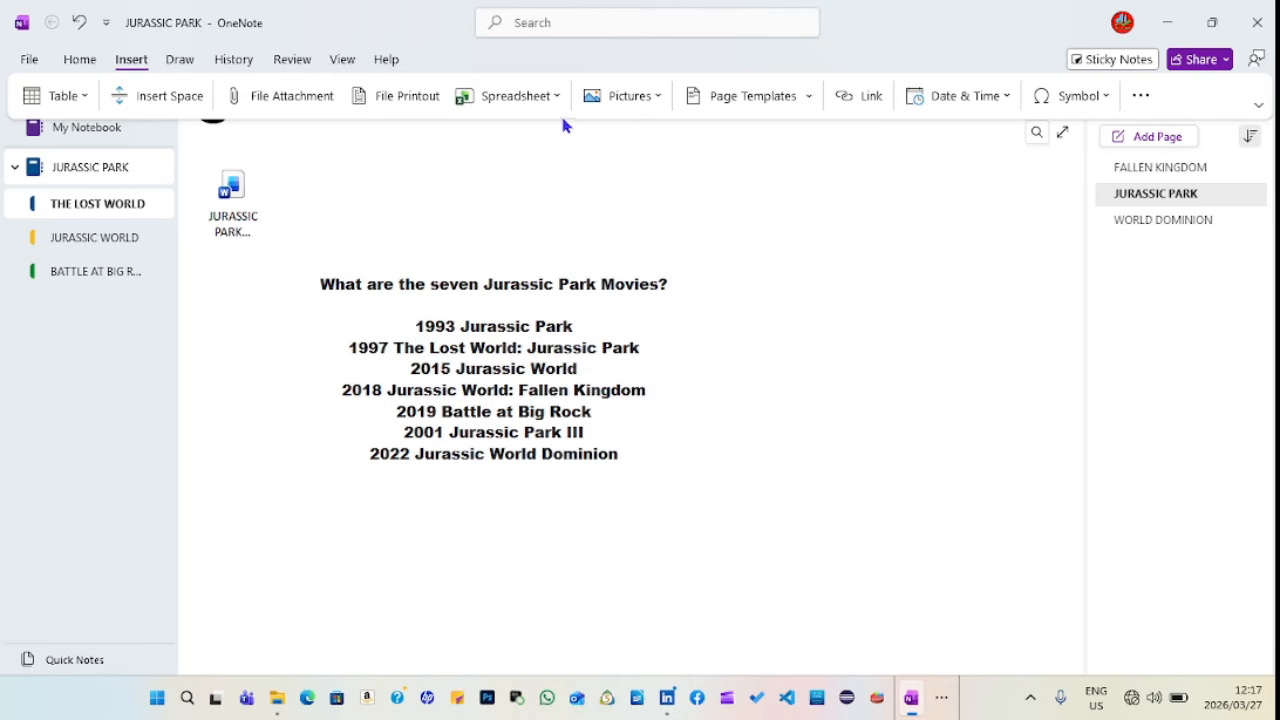
{"action": "left_click", "coordinate": [646, 100]}
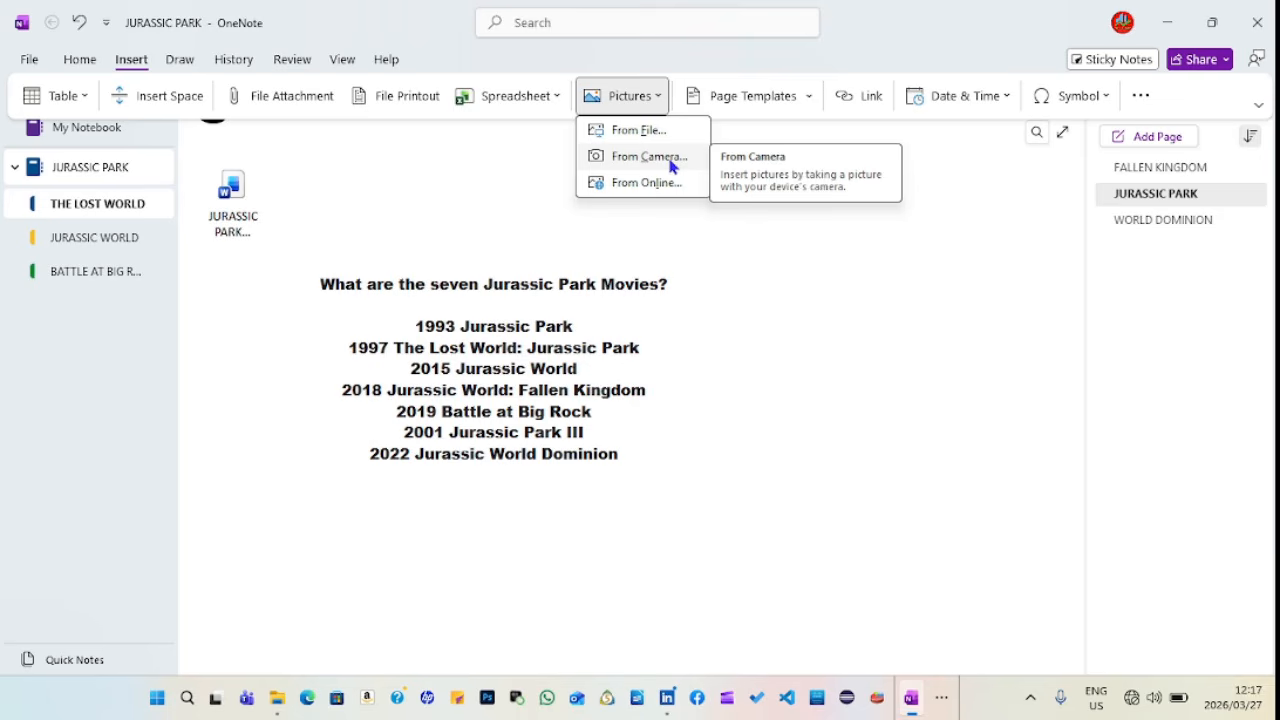
{"action": "left_click", "coordinate": [630, 133]}
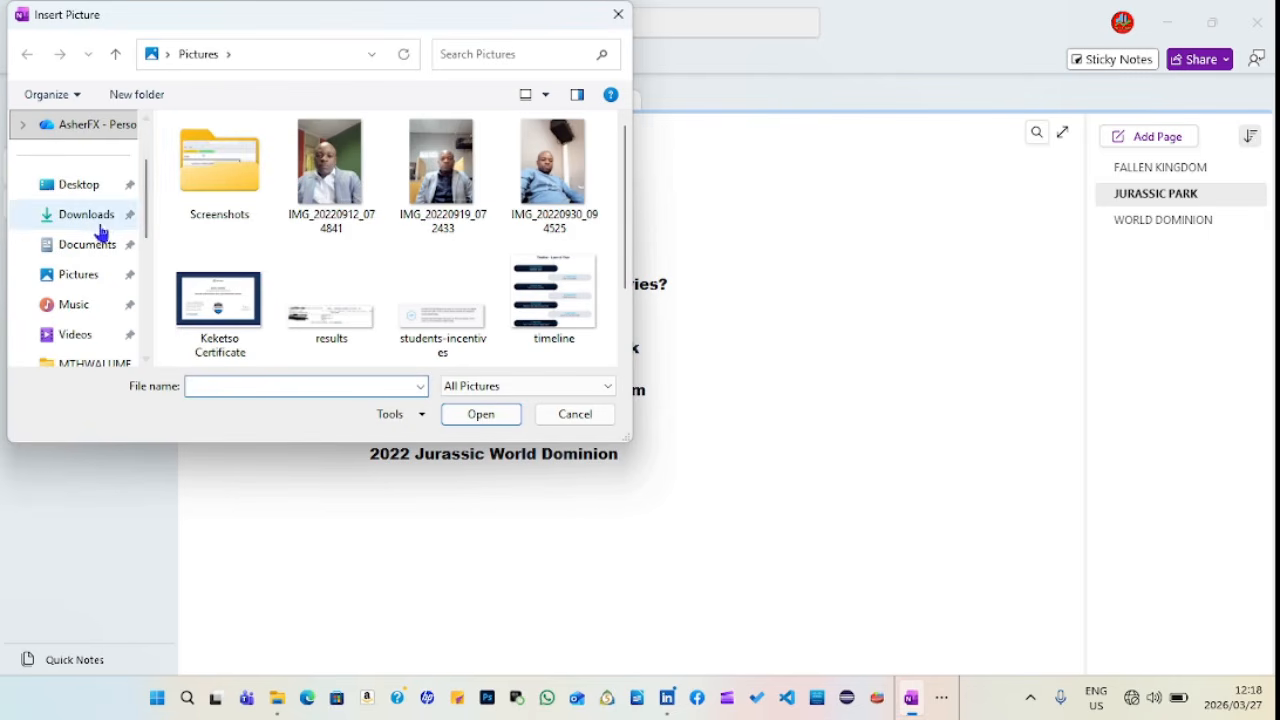
{"action": "left_click", "coordinate": [76, 186]}
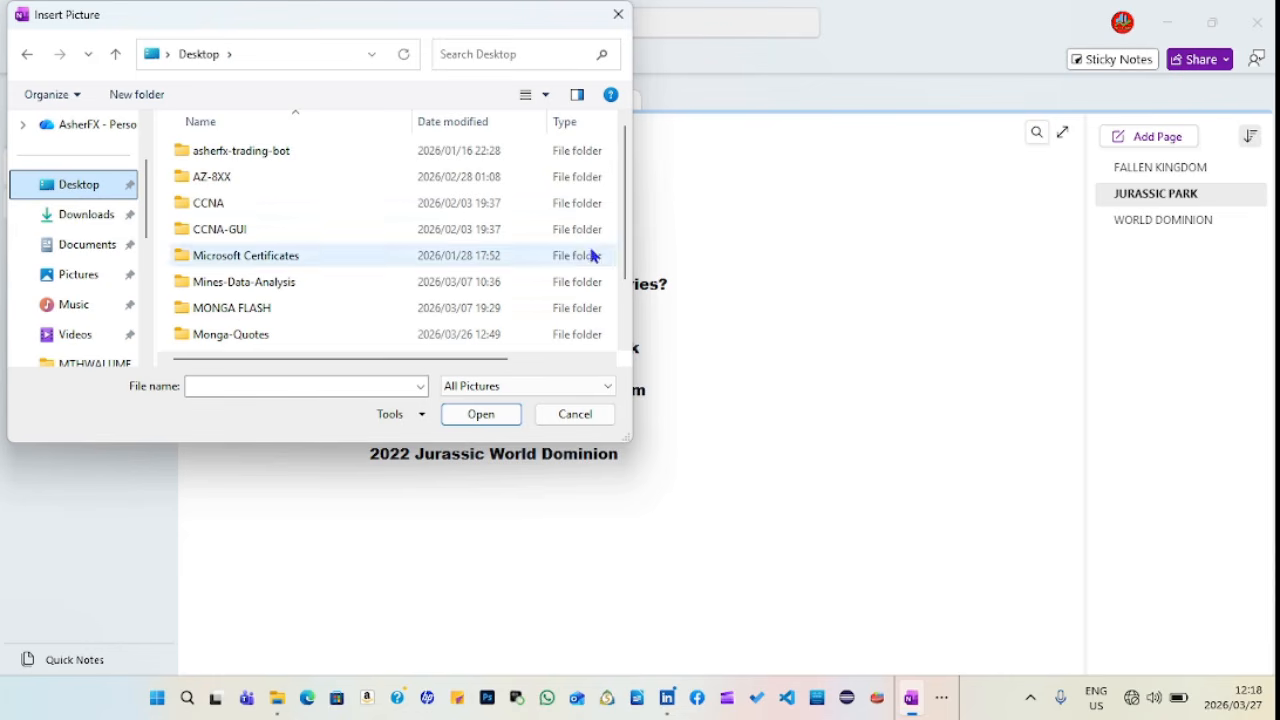
{"action": "left_click_drag", "start_coordinate": [624, 268], "coordinate": [623, 329]}
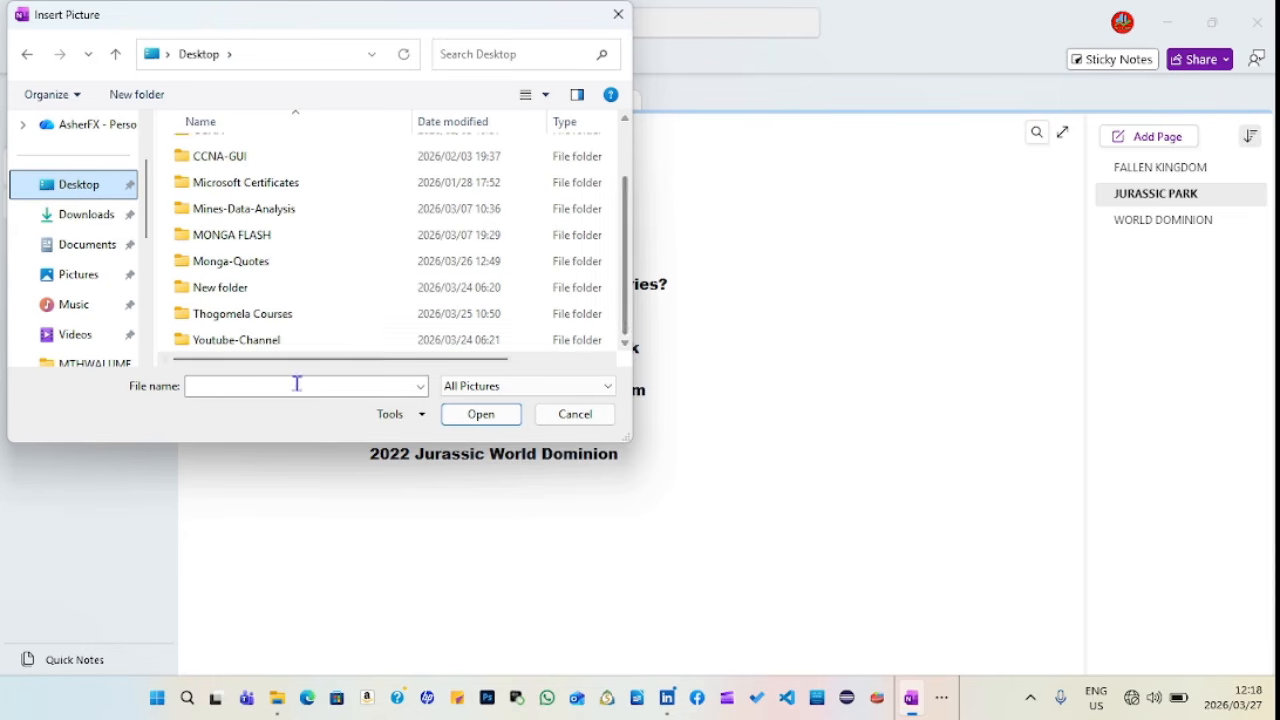
{"action": "left_click", "coordinate": [264, 345]}
{"action": "double_click", "coordinate": [264, 343]}
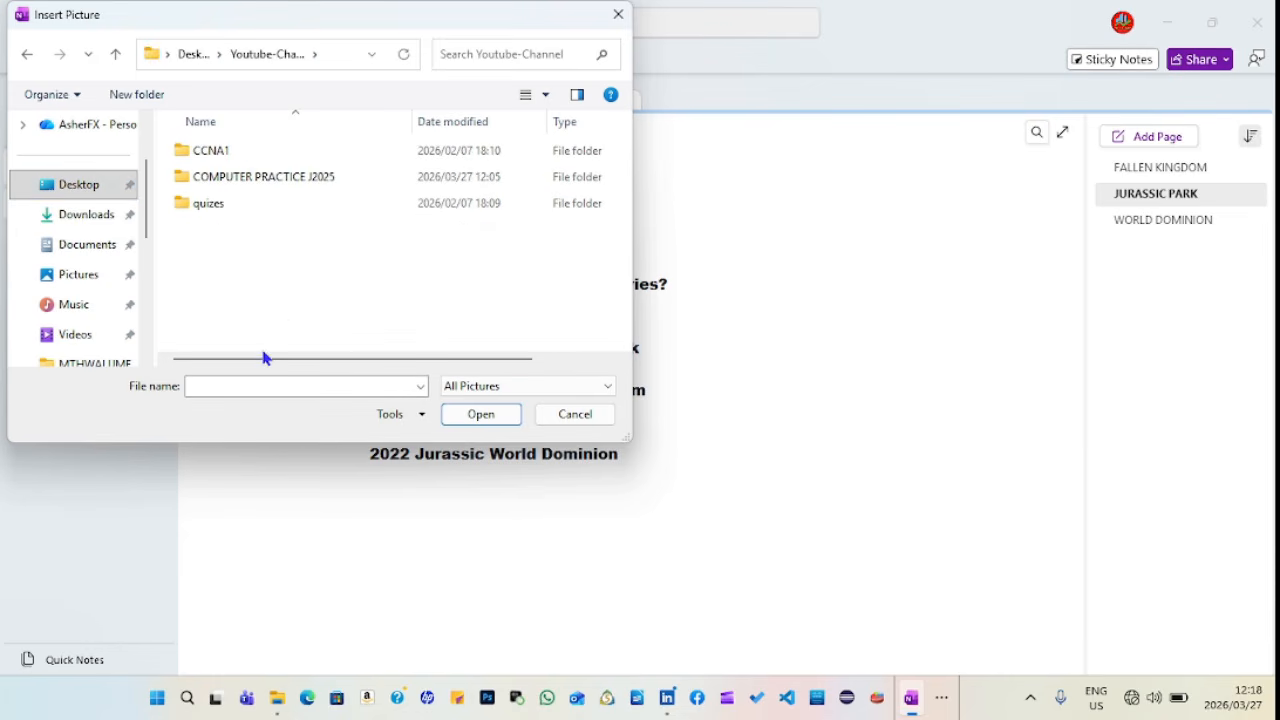
{"action": "double_click", "coordinate": [271, 177]}
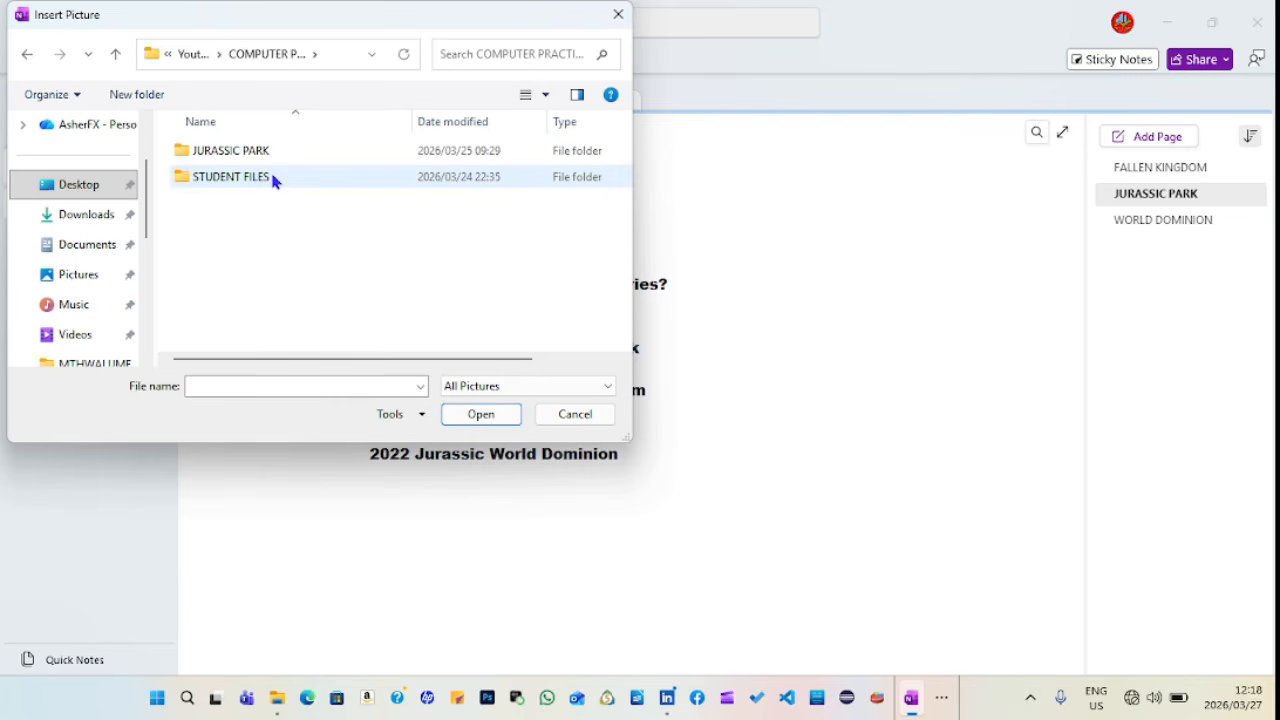
{"action": "double_click", "coordinate": [270, 177]}
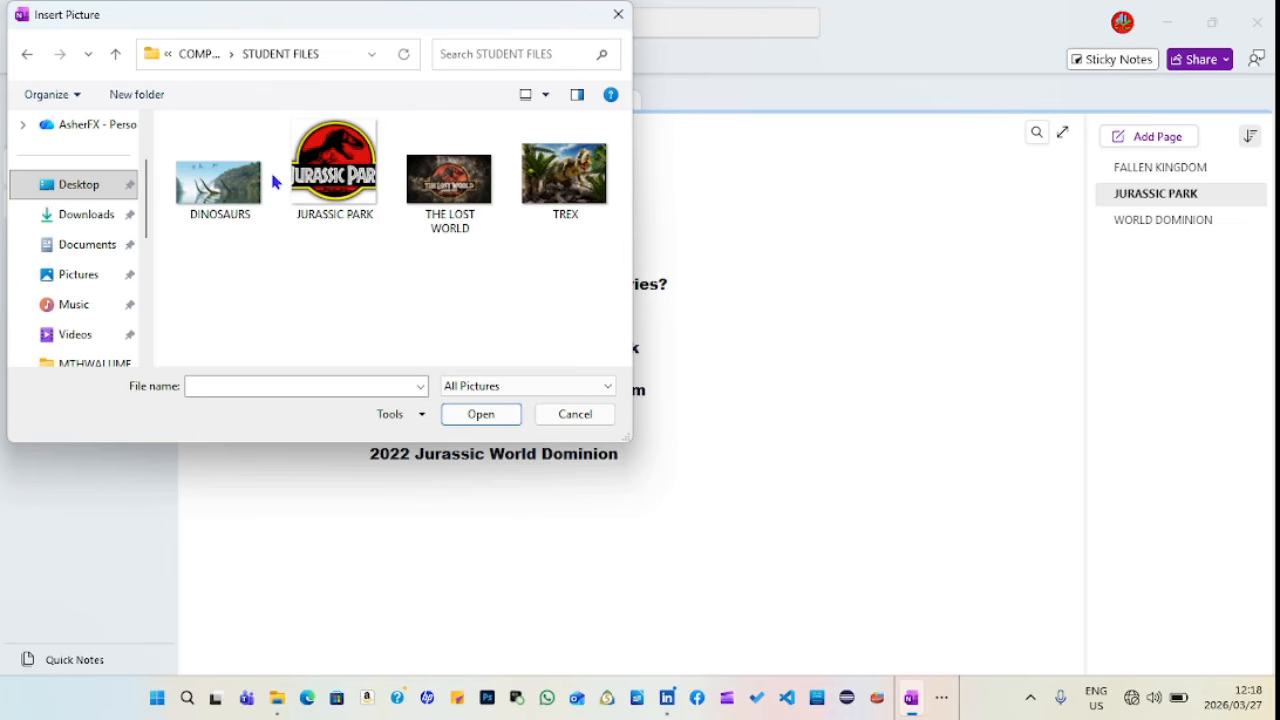
- Insert the JURASSIC PARK picture and move it so it sits centred below the movie list
{"action": "left_click", "coordinate": [356, 192]}
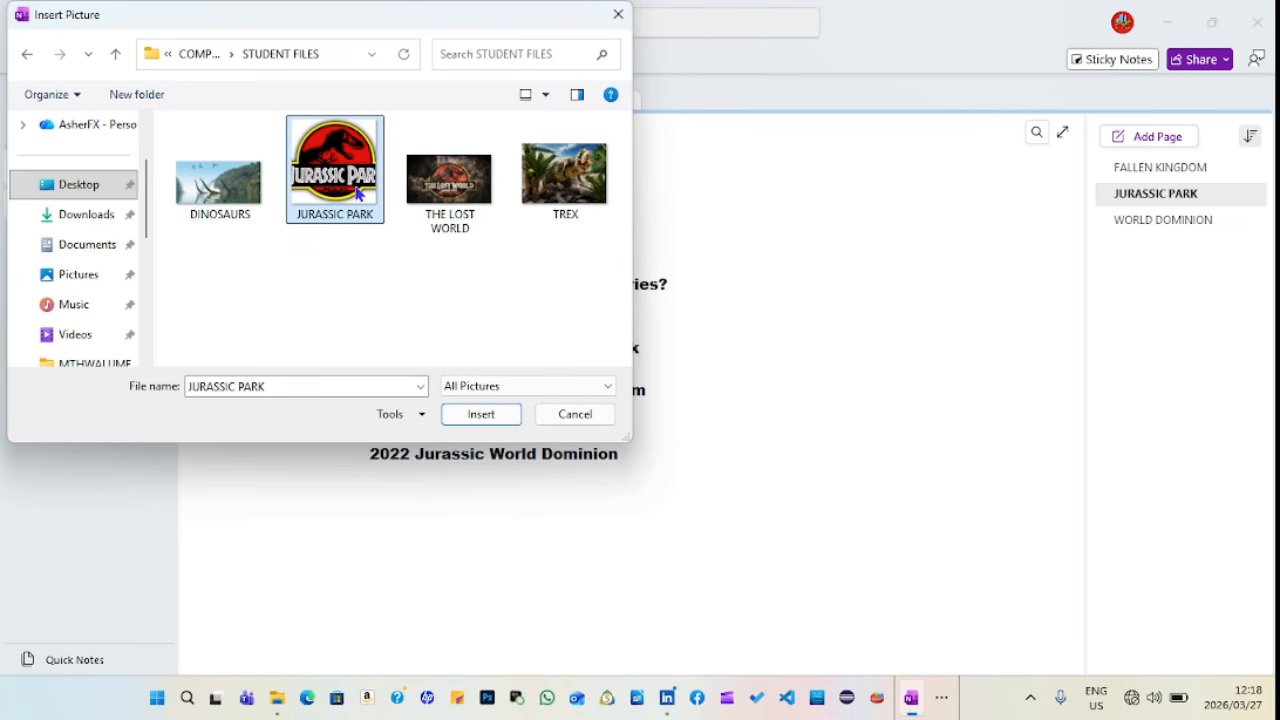
{"action": "left_click", "coordinate": [495, 420]}
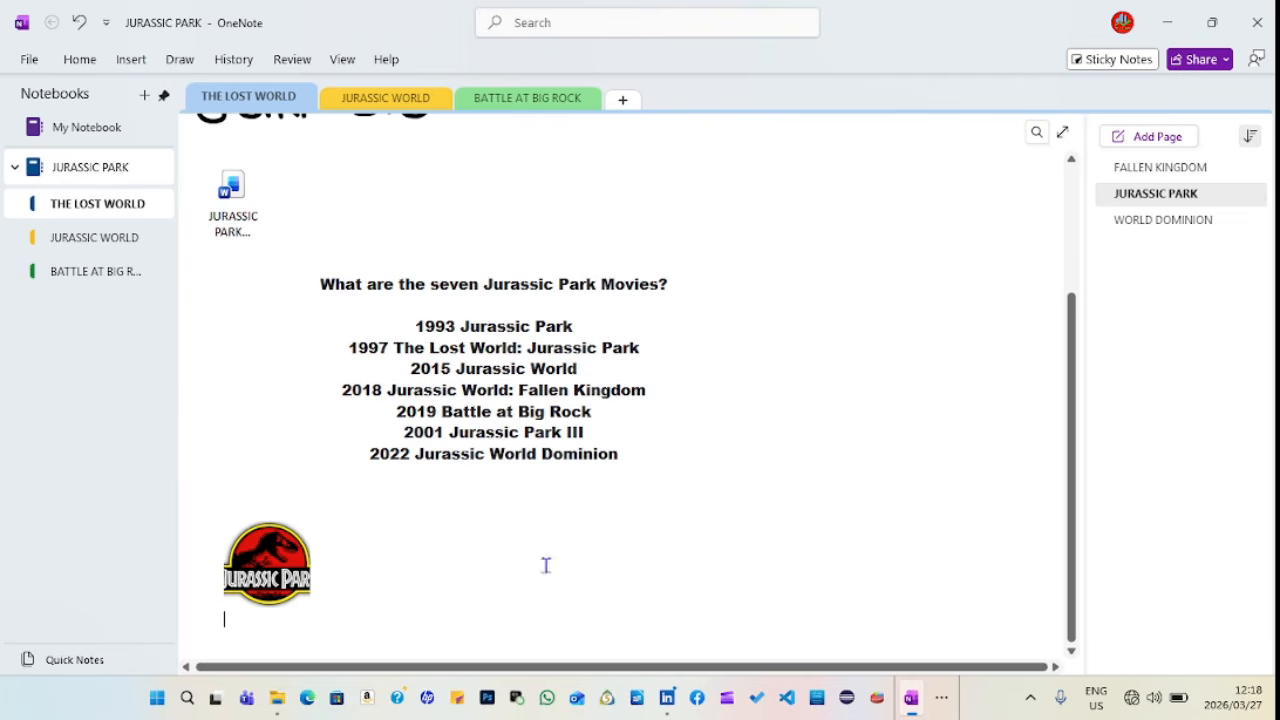
{"action": "left_click", "coordinate": [250, 587]}
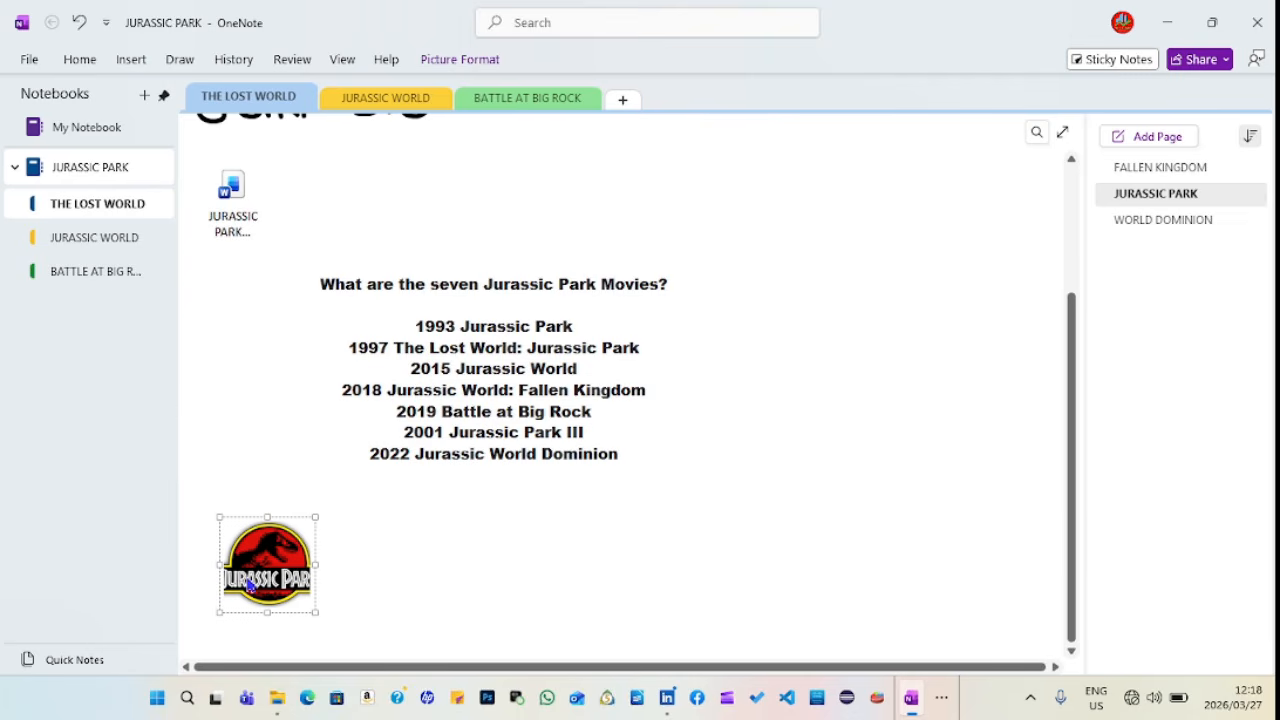
{"action": "left_click_drag", "start_coordinate": [250, 587], "coordinate": [482, 570]}
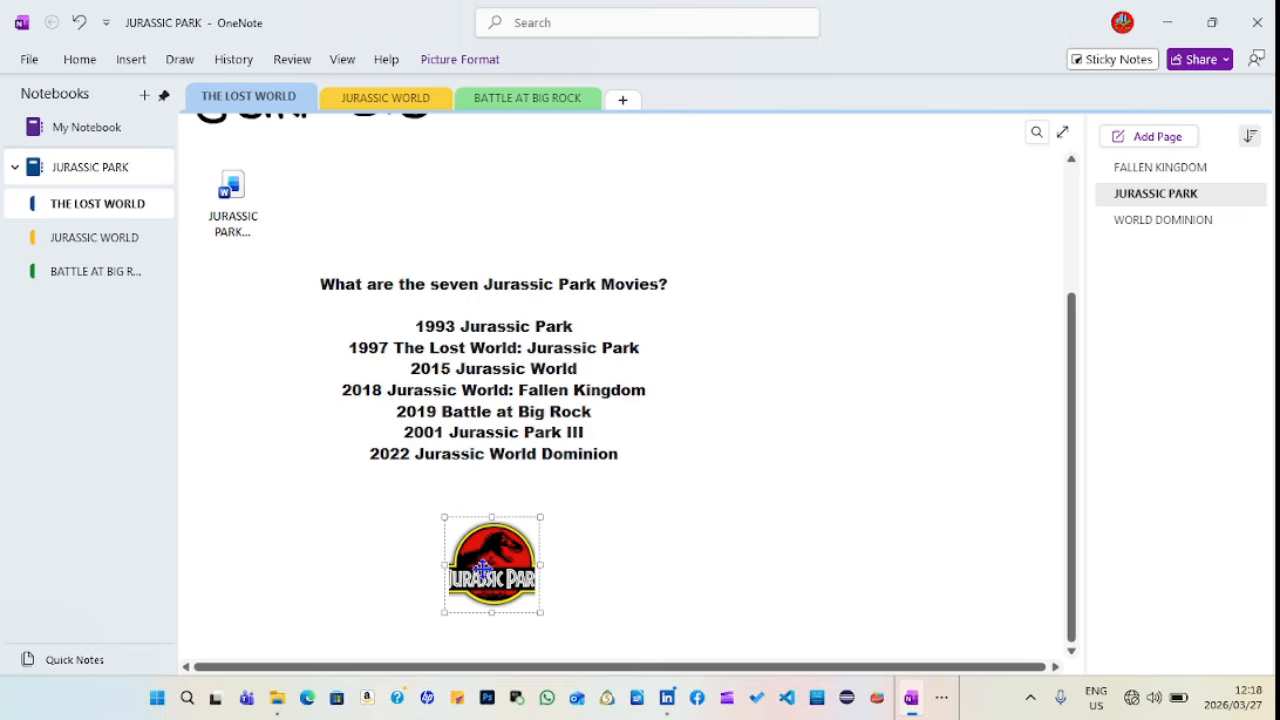
- Draw an oval shape around the JURASSIC PARK picture so it forms a round border
{"action": "left_click", "coordinate": [180, 59]}
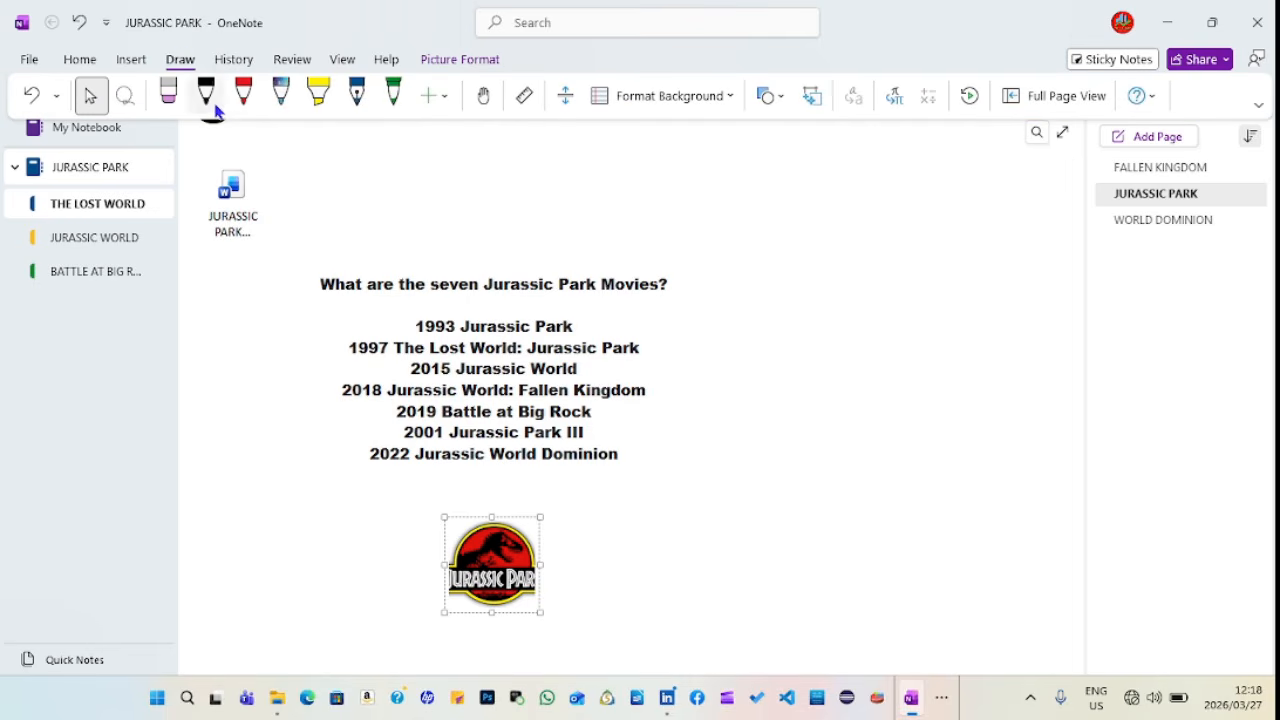
{"action": "left_click", "coordinate": [778, 98]}
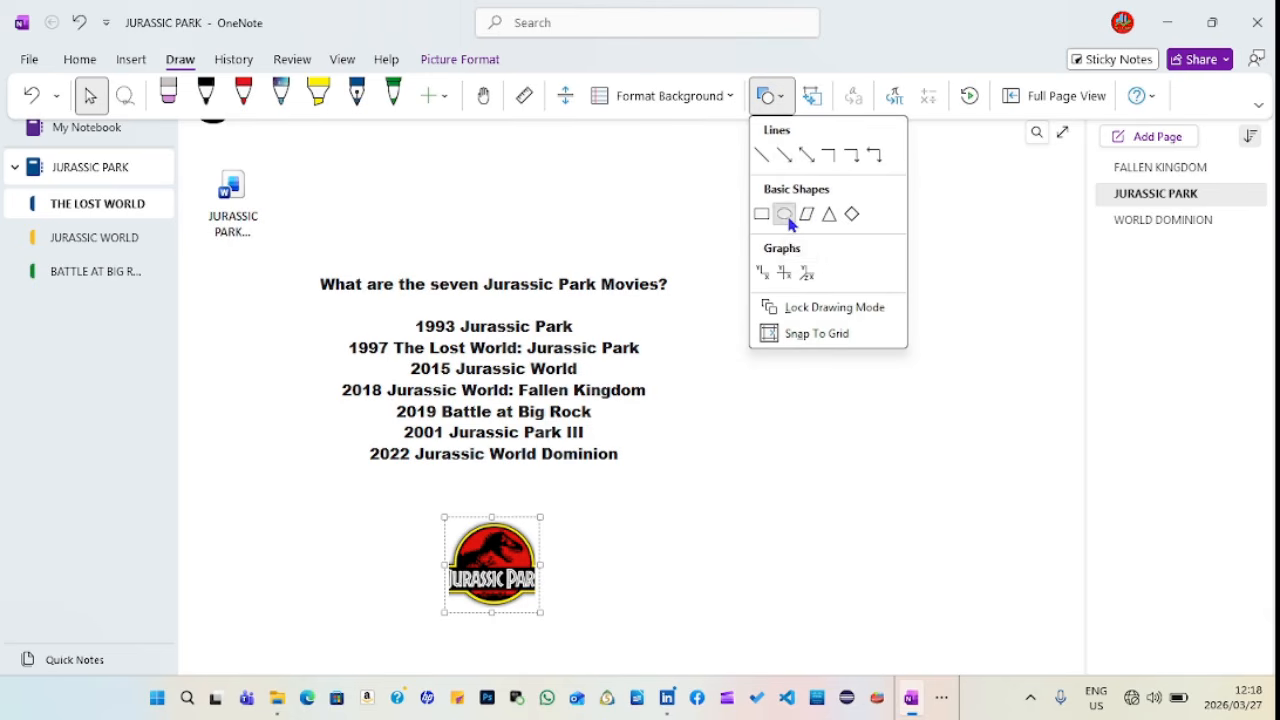
{"action": "left_click", "coordinate": [786, 216]}
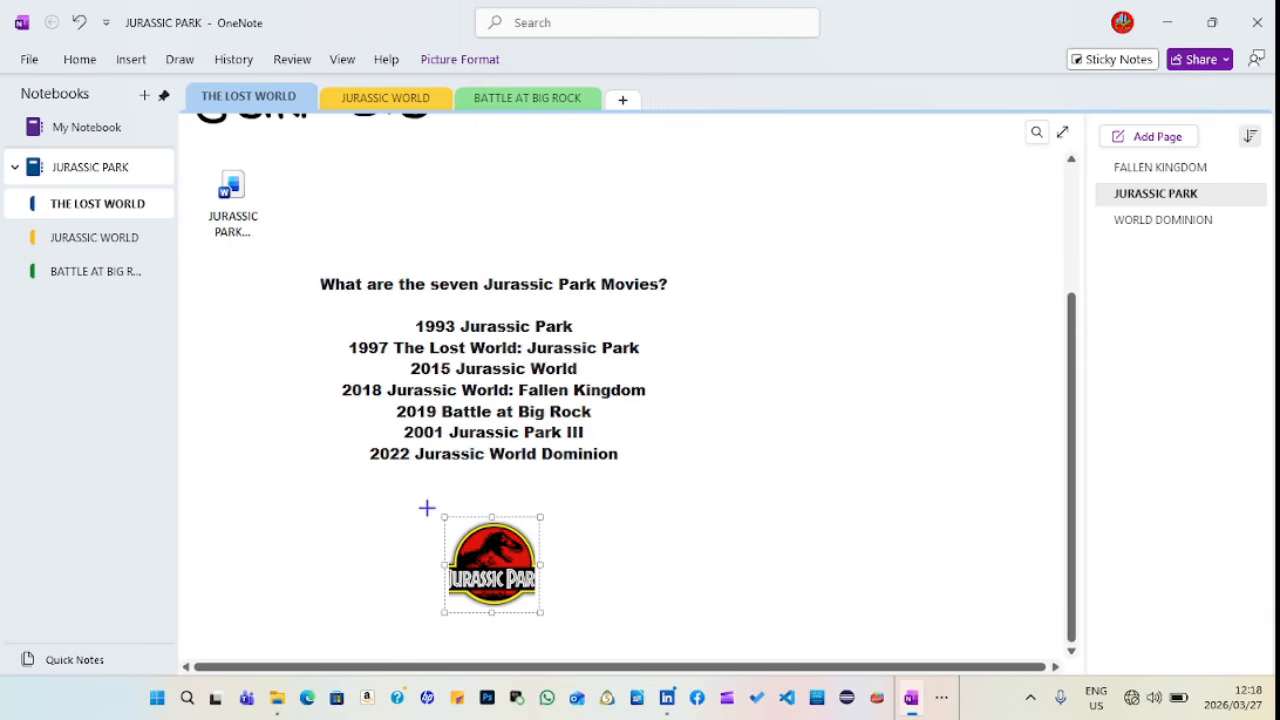
{"action": "mouse_move", "coordinate": [427, 508]}
{"action": "left_mouse_down"}
{"action": "mouse_move", "coordinate": [551, 583]}
{"action": "mouse_move", "coordinate": [564, 632]}
{"action": "left_mouse_up"}
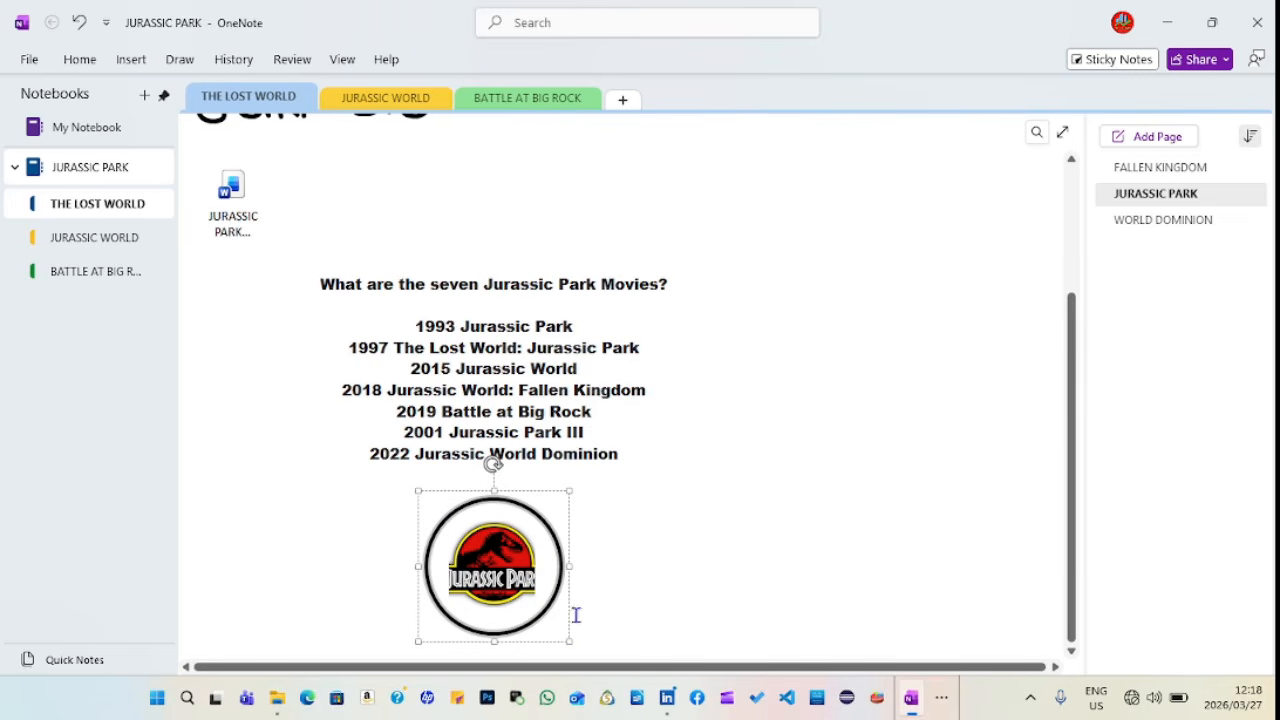
{"action": "left_click", "coordinate": [729, 607]}
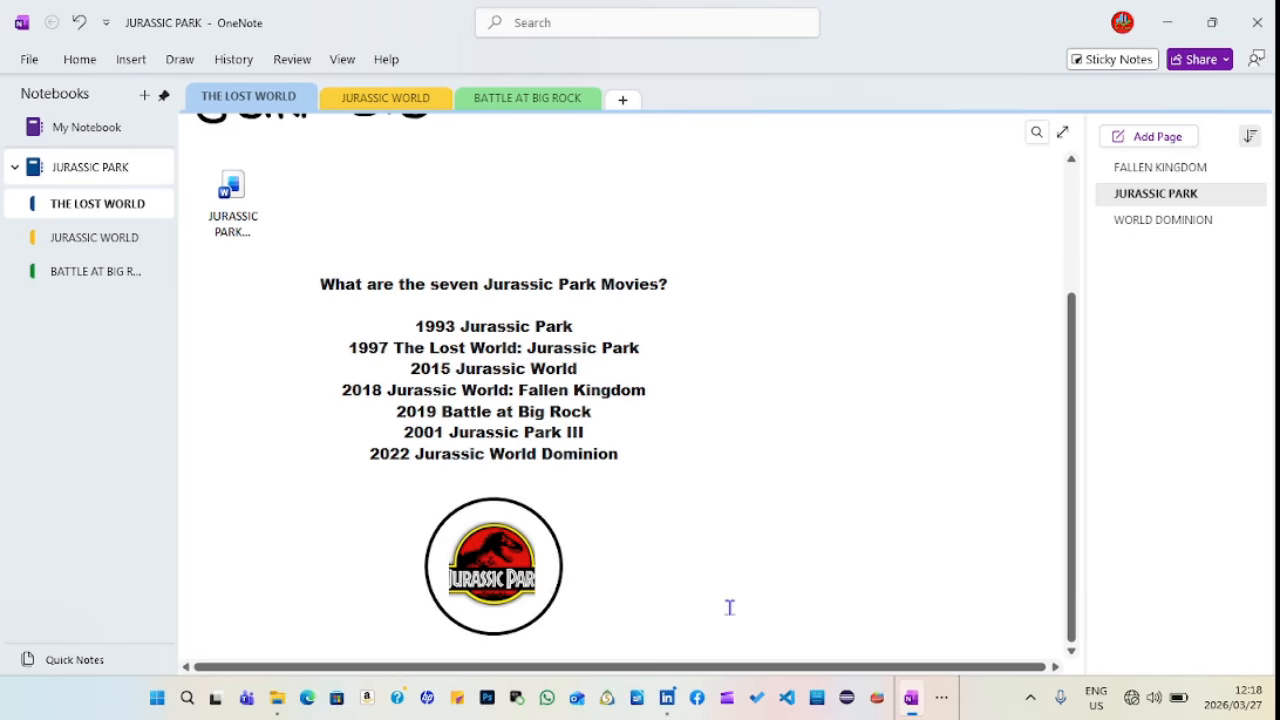
- Switch to the Acrobat exam paper, read instruction 6.12, and return to the OneNote page
{"action": "scroll", "coordinate": [729, 607], "scroll_direction": "down", "scroll_amount": 1}
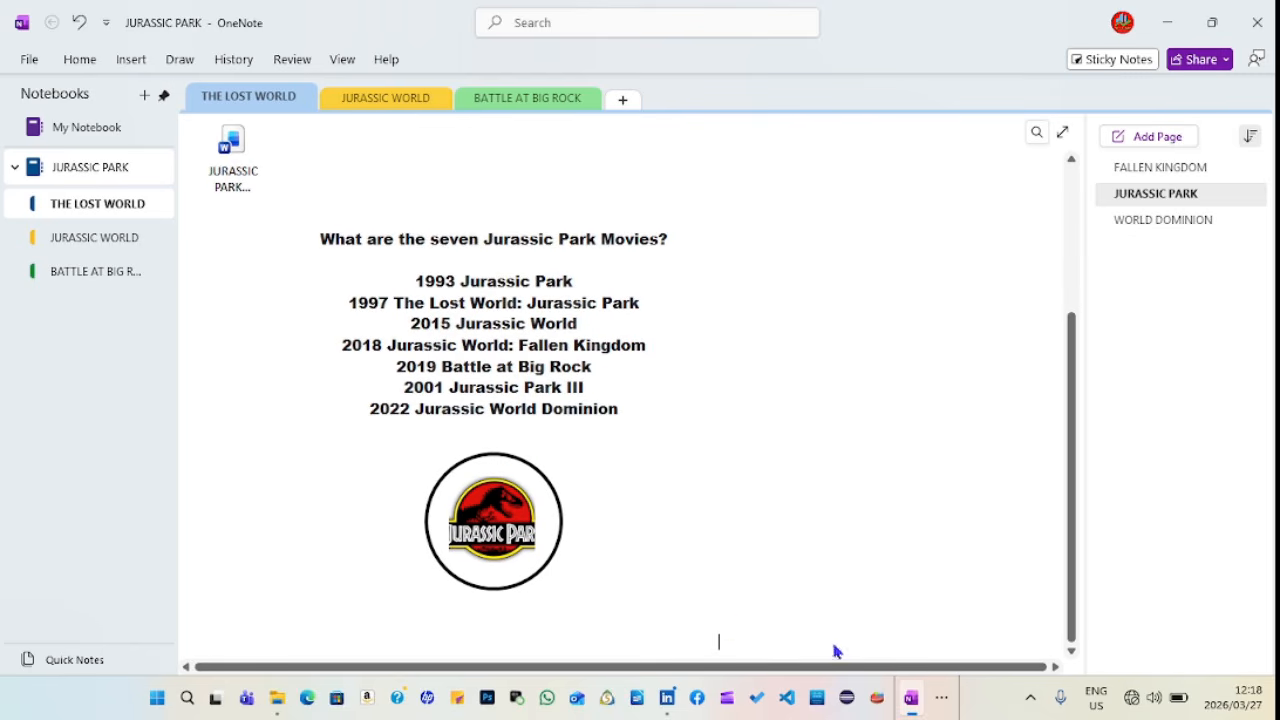
{"action": "left_click", "coordinate": [941, 697]}
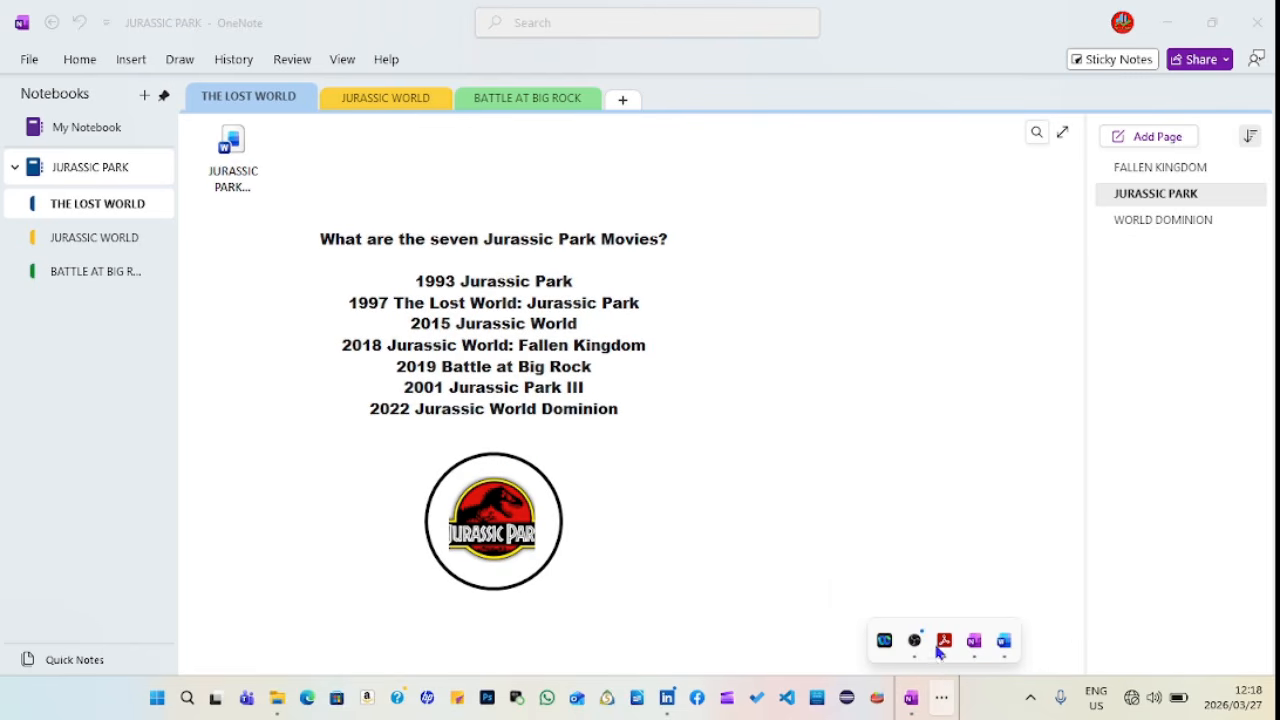
{"action": "left_click", "coordinate": [938, 648]}
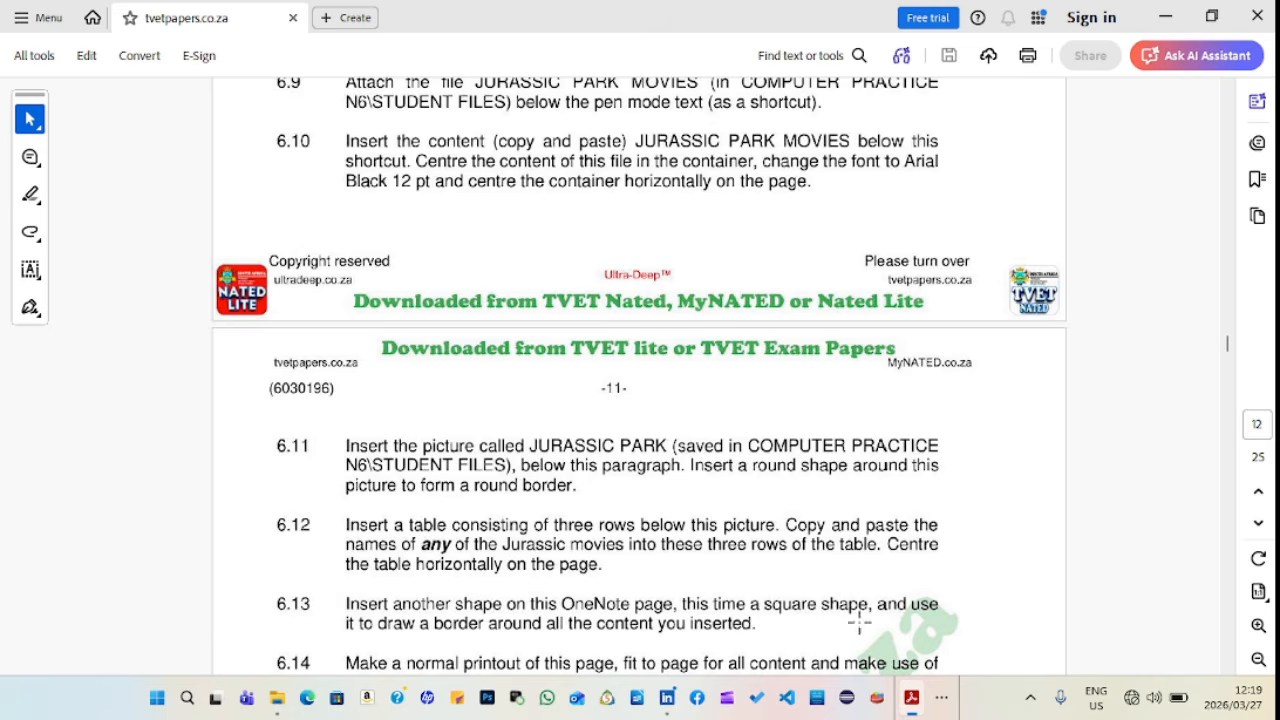
{"action": "left_click", "coordinate": [941, 697]}
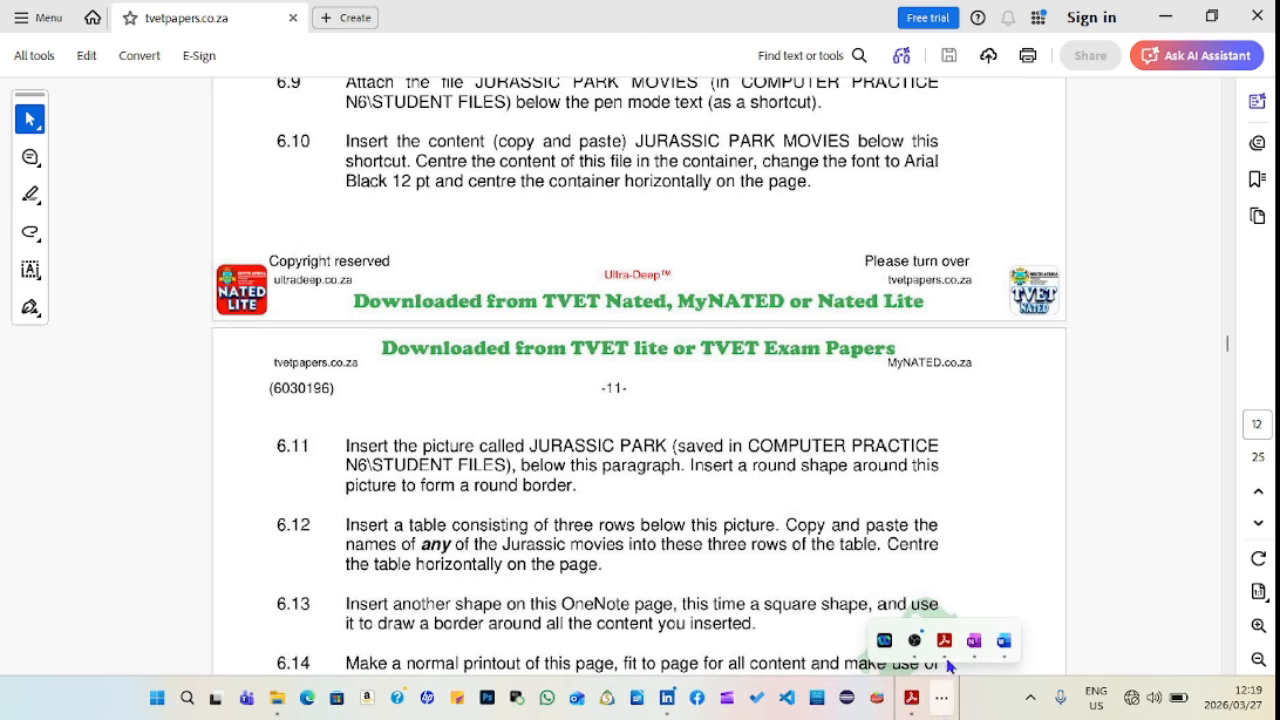
{"action": "left_click", "coordinate": [972, 645]}
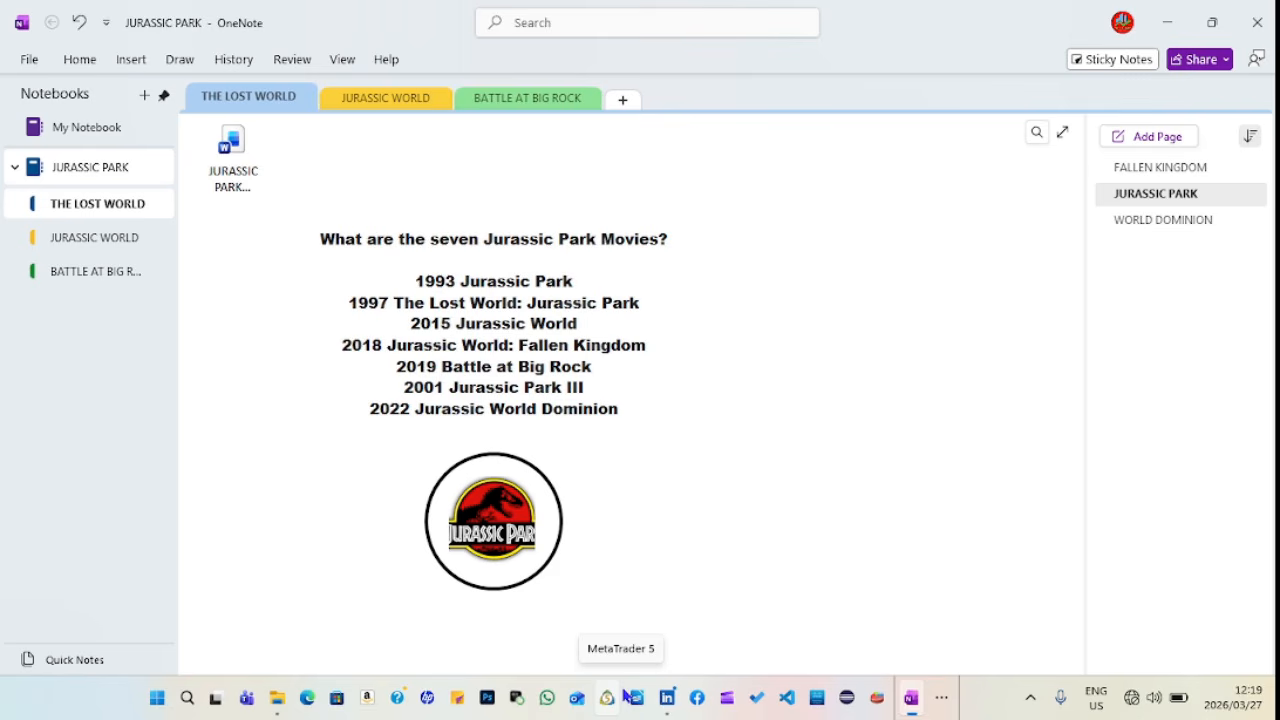
- Insert a table with one column and three rows below the round-bordered picture
{"action": "left_click", "coordinate": [132, 60]}
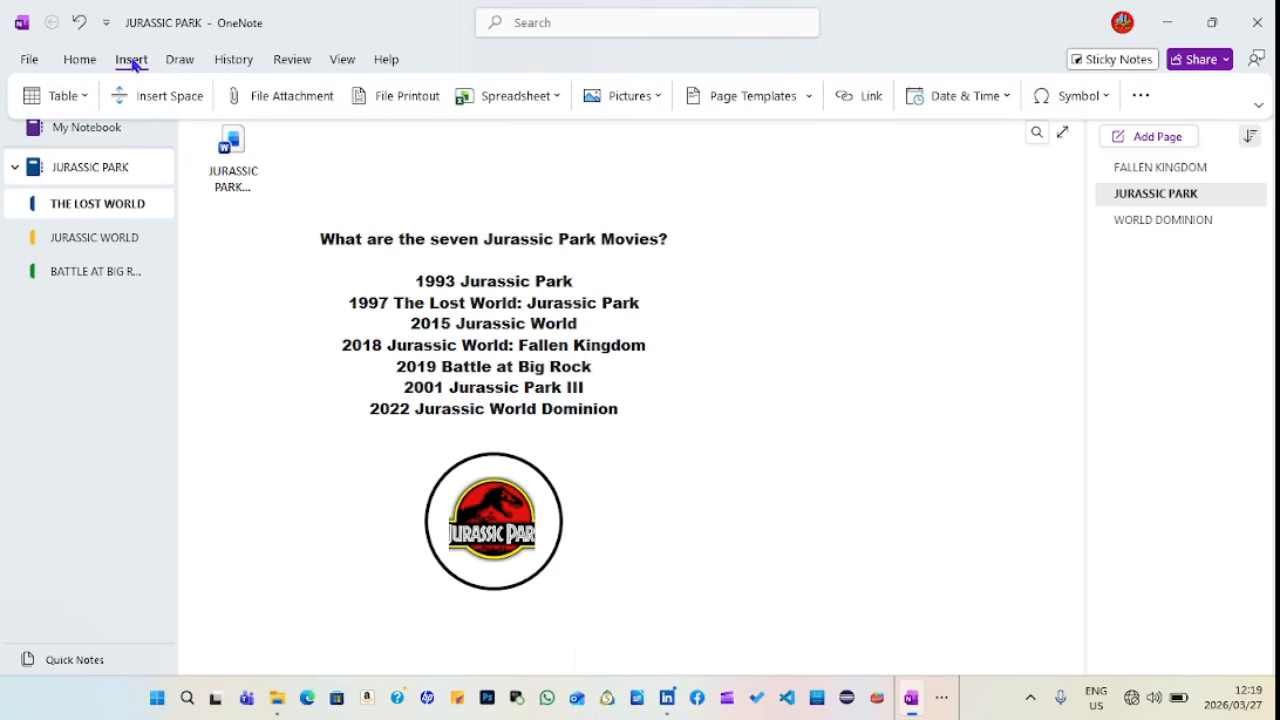
{"action": "left_click", "coordinate": [89, 95]}
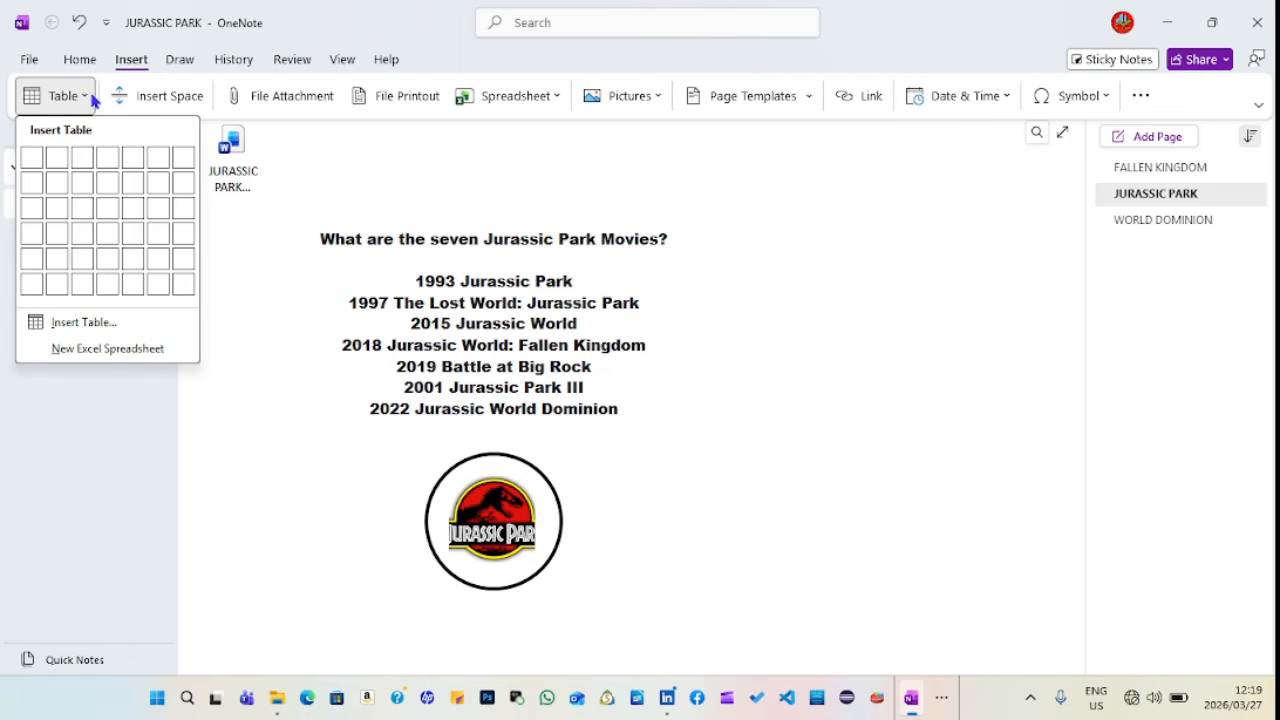
{"action": "left_click", "coordinate": [31, 208]}
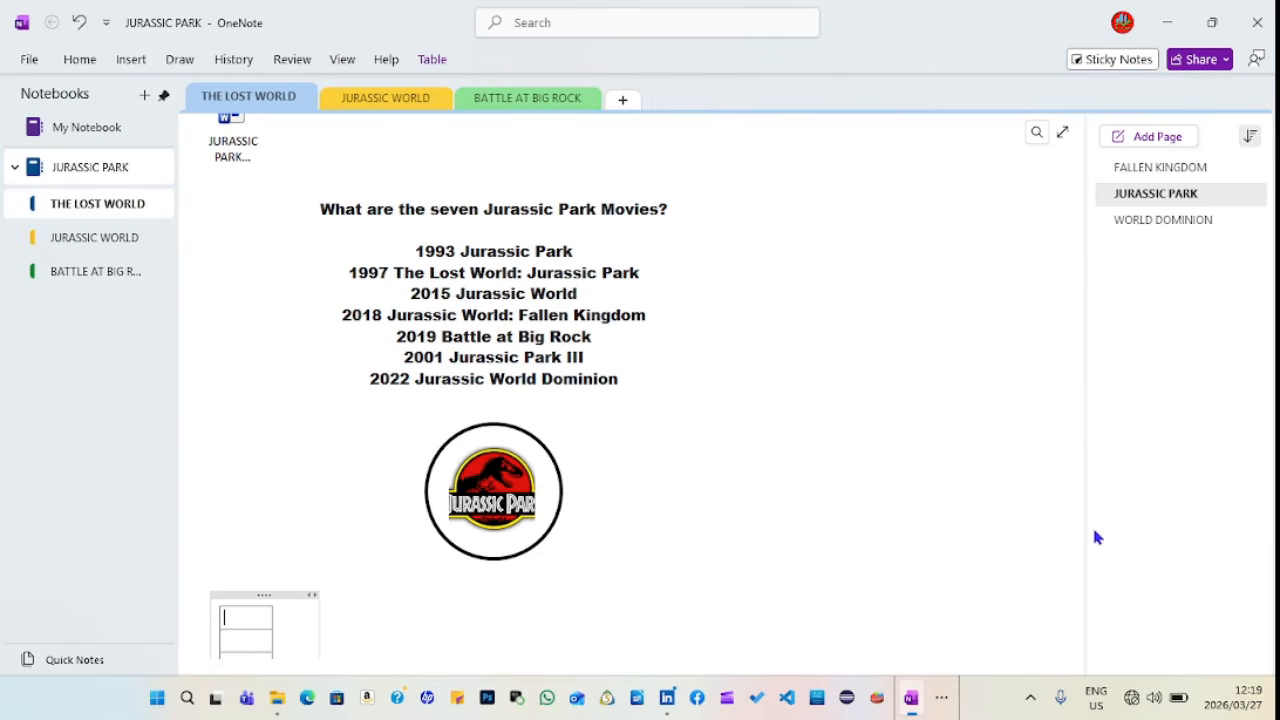
- Copy "2015 Jurassic World" from the movie list into the first row of the table
{"action": "scroll", "coordinate": [1075, 540], "scroll_direction": "down", "scroll_amount": 1}
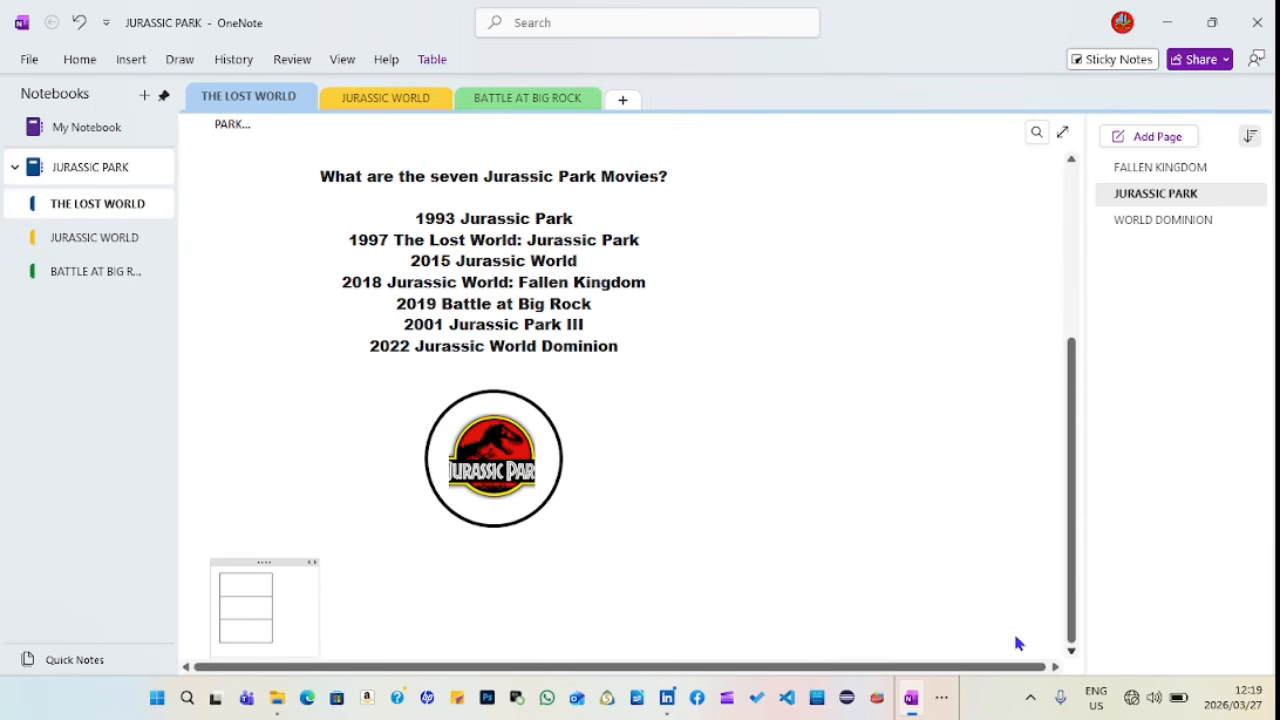
{"action": "left_click_drag", "start_coordinate": [461, 265], "coordinate": [404, 268]}
{"action": "double_click", "coordinate": [408, 264]}
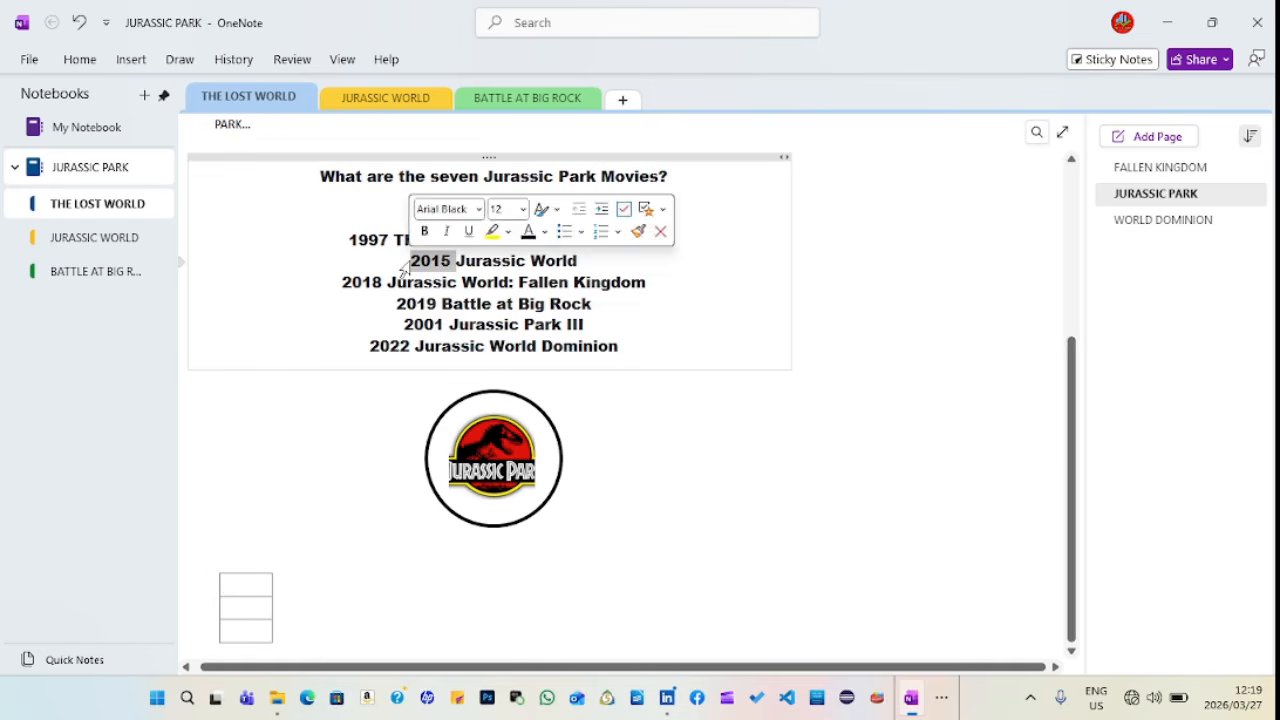
{"action": "triple_click", "coordinate": [408, 264]}
{"action": "key", "text": "ctrl+c"}
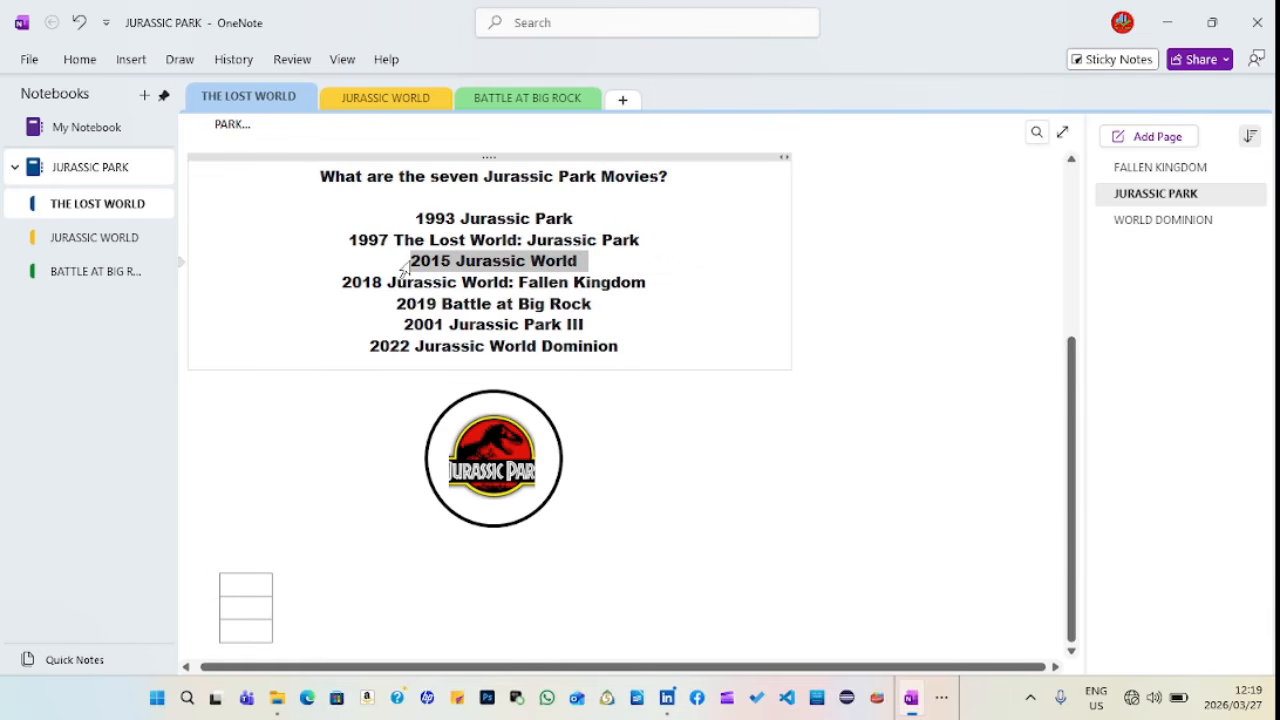
{"action": "left_click", "coordinate": [256, 589]}
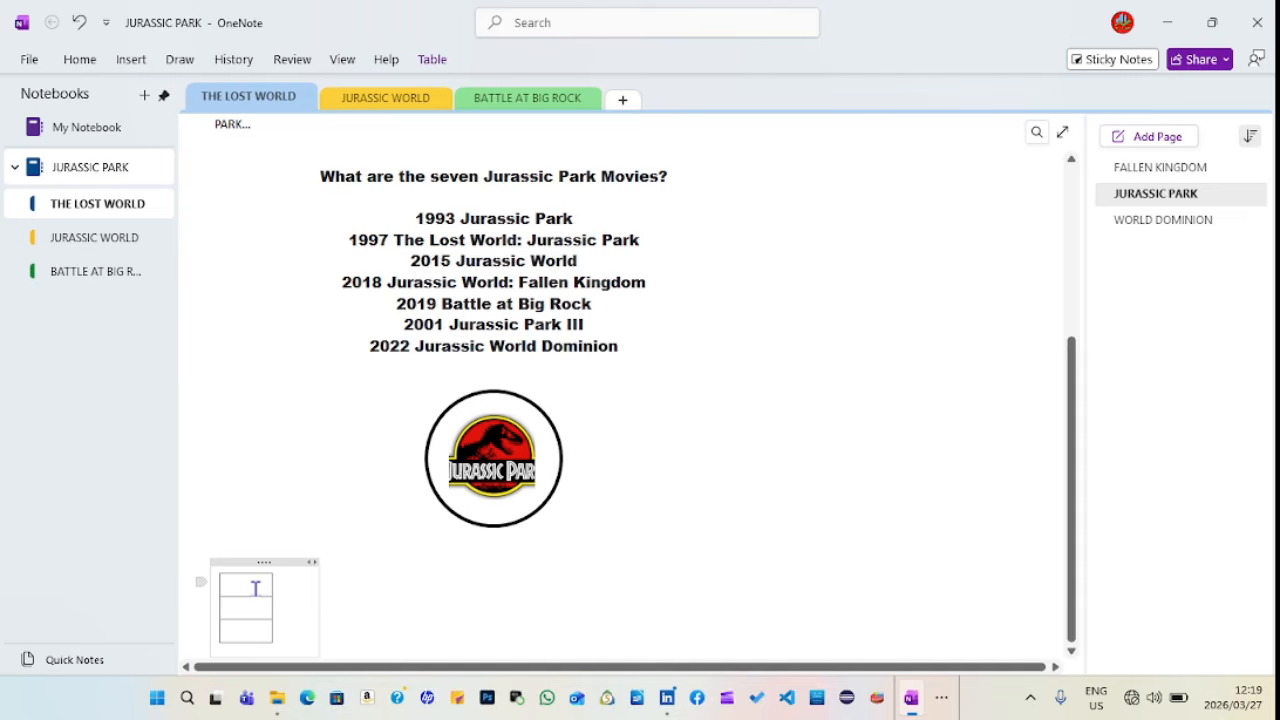
{"action": "key", "text": "ctrl+v"}
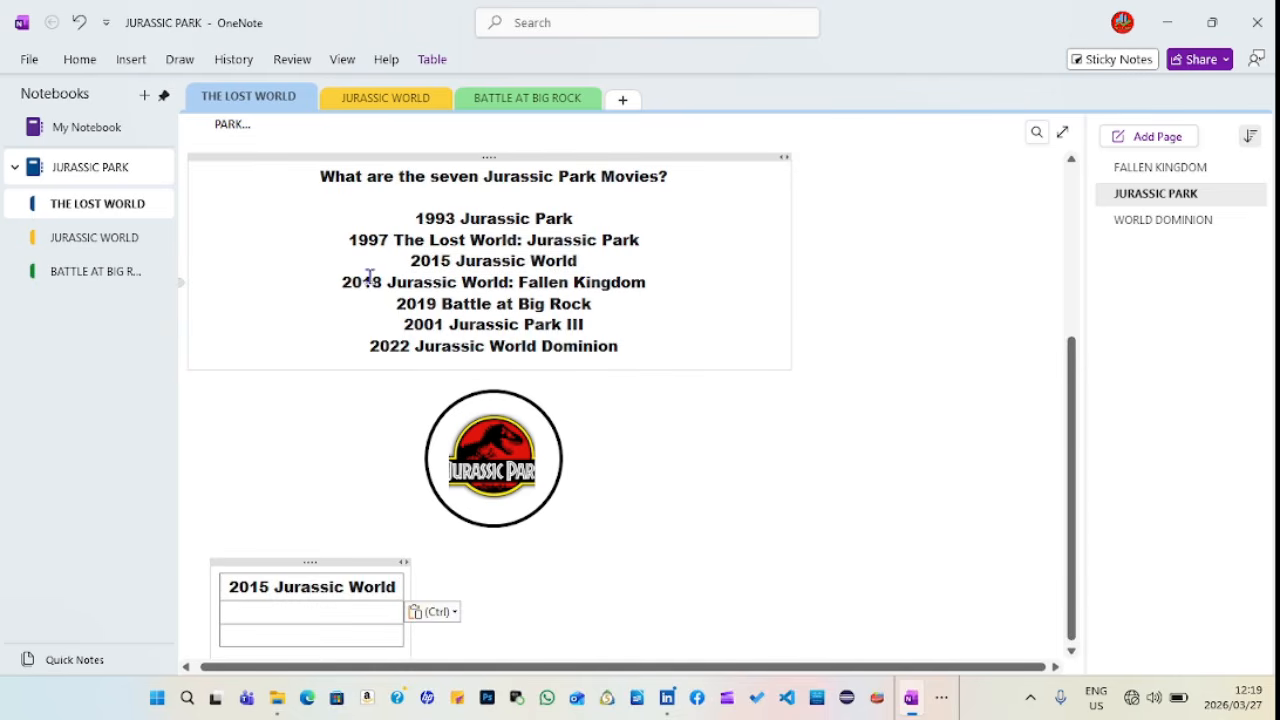
- Copy "2018 Jurassic World: Fallen Kingdom" into the table's second row and "2022 Jurassic World Dominion" into the third row
{"action": "left_click_drag", "start_coordinate": [345, 284], "coordinate": [662, 286]}
{"action": "key", "text": "ctrl+c"}
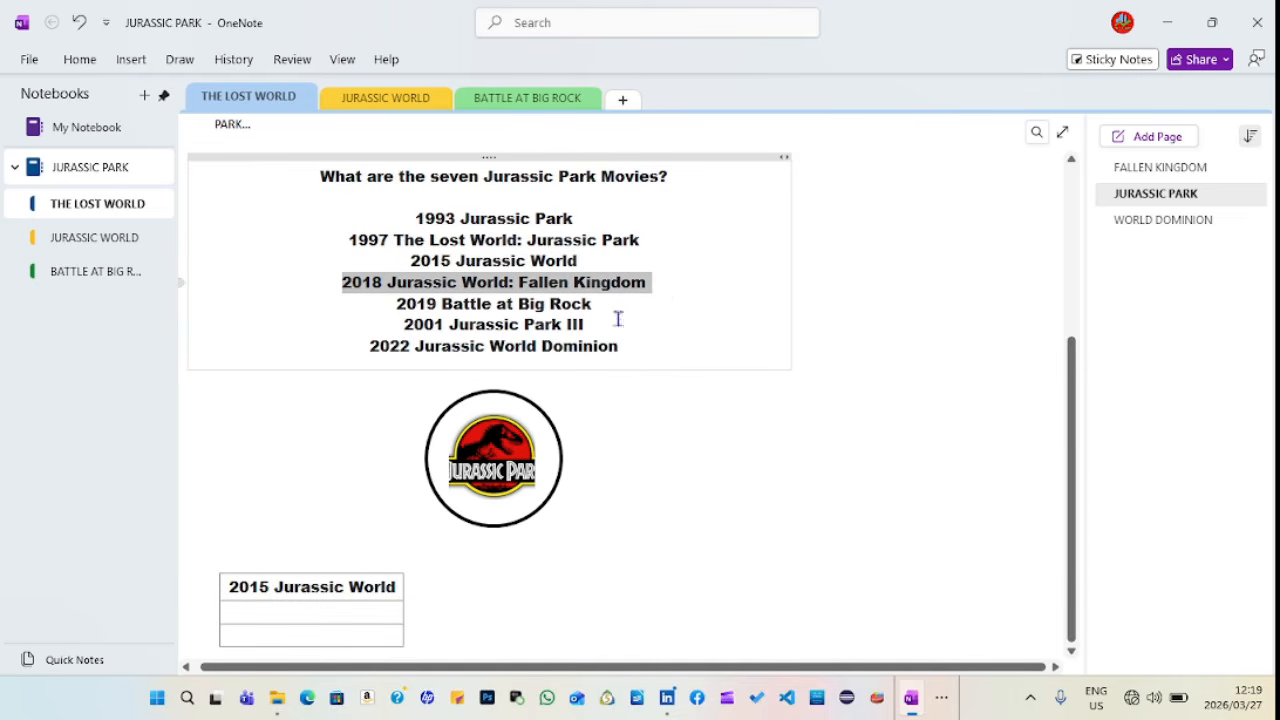
{"action": "left_click", "coordinate": [299, 607]}
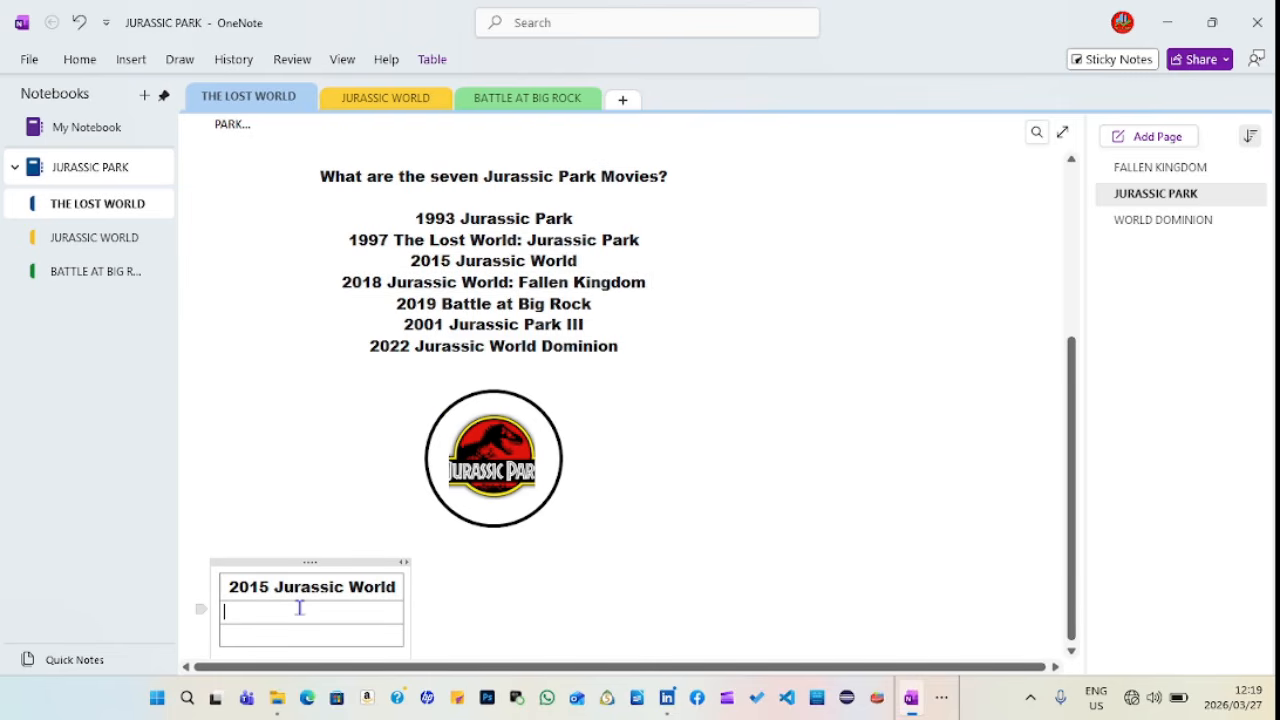
{"action": "key", "text": "ctrl+v"}
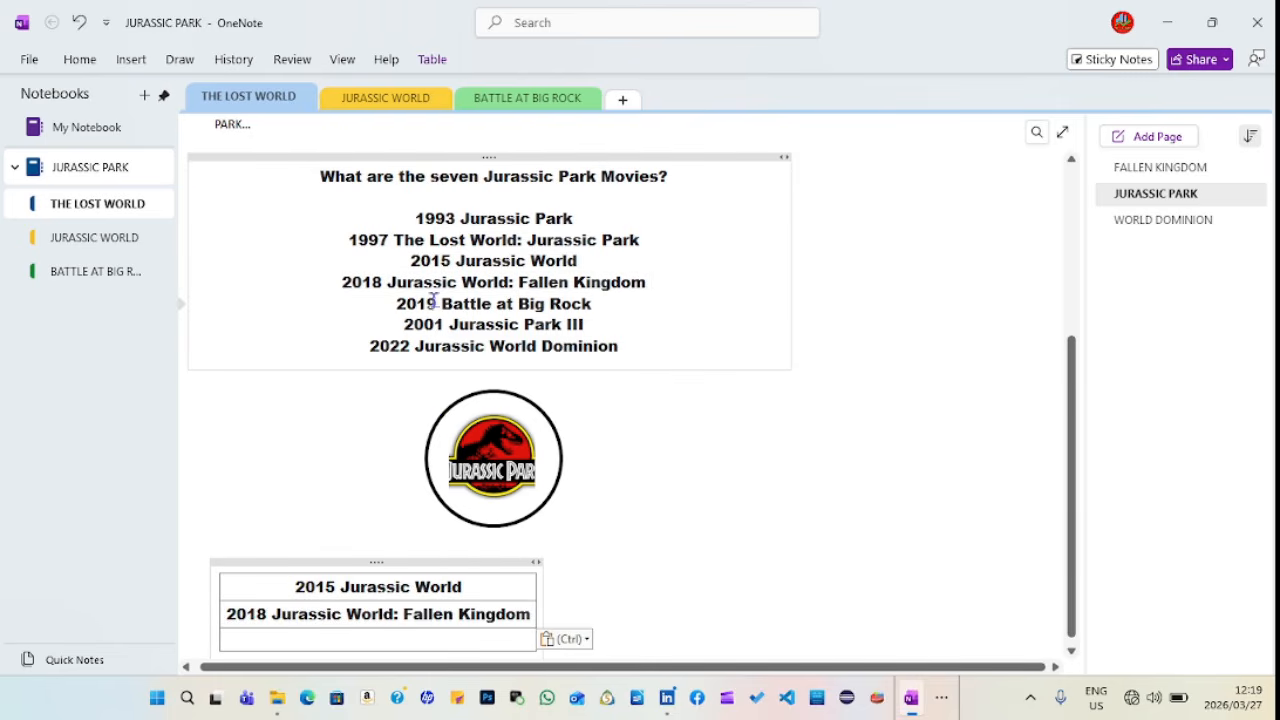
{"action": "left_click_drag", "start_coordinate": [369, 343], "coordinate": [681, 342]}
{"action": "key", "text": "ctrl+c"}
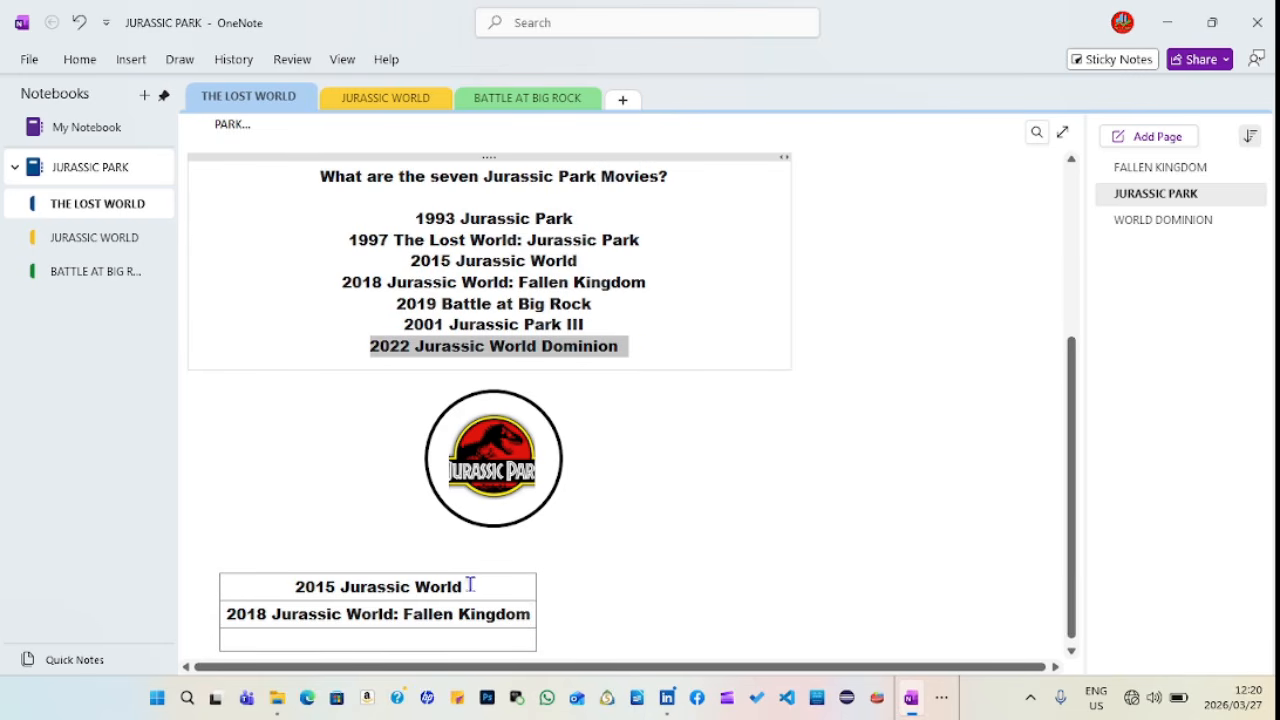
{"action": "left_click", "coordinate": [409, 637]}
{"action": "key", "text": "ctrl+v"}
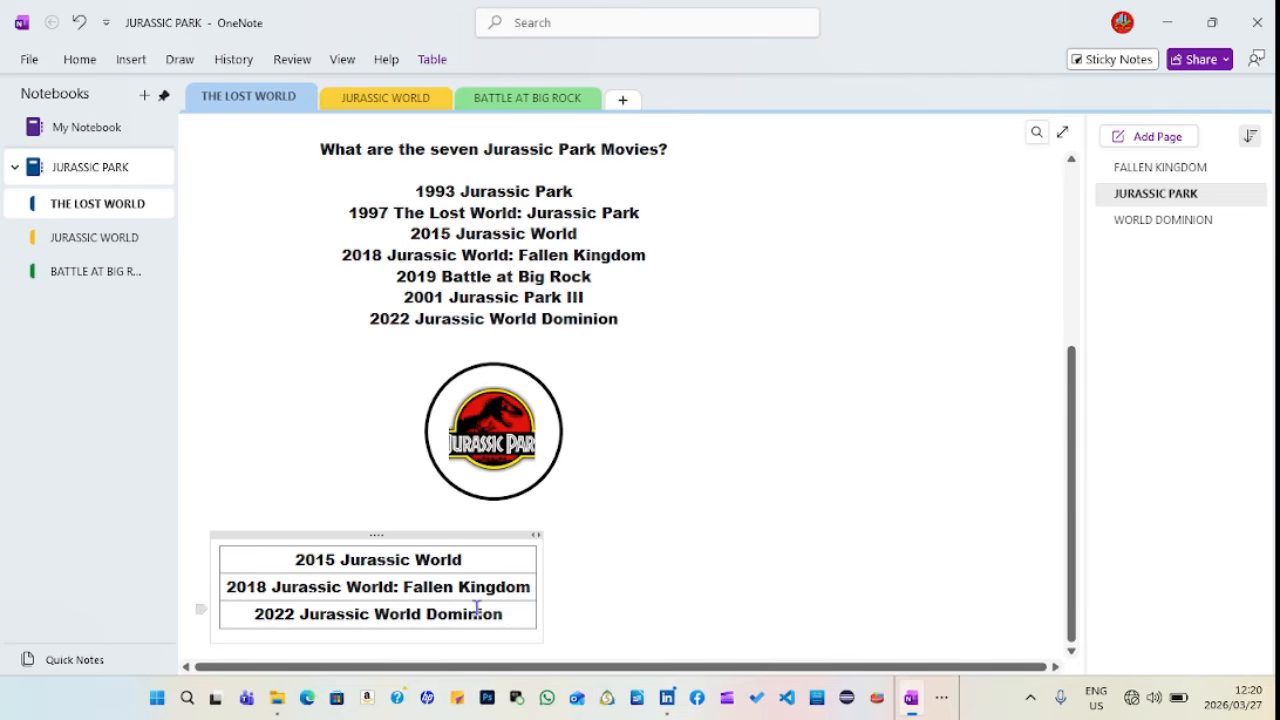
- Centre the three-row table horizontally below the picture, widening its container to suit
{"action": "left_click_drag", "start_coordinate": [428, 563], "coordinate": [426, 616]}
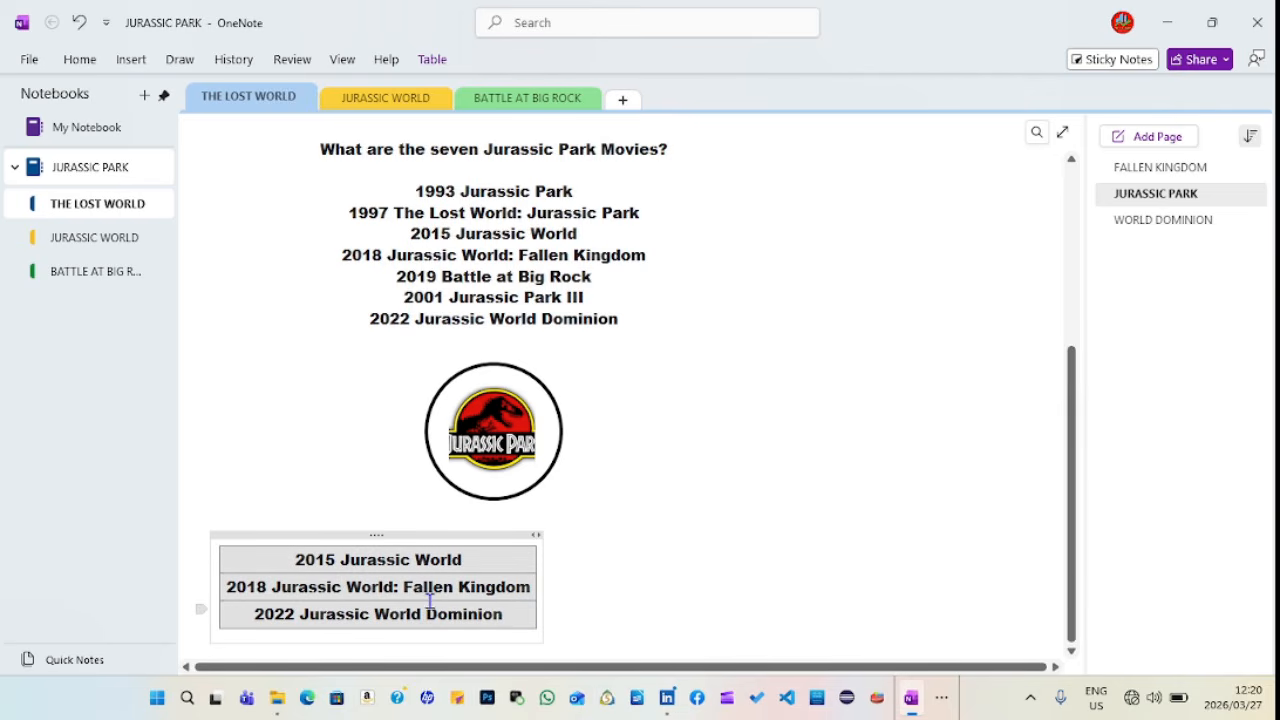
{"action": "left_click", "coordinate": [644, 26]}
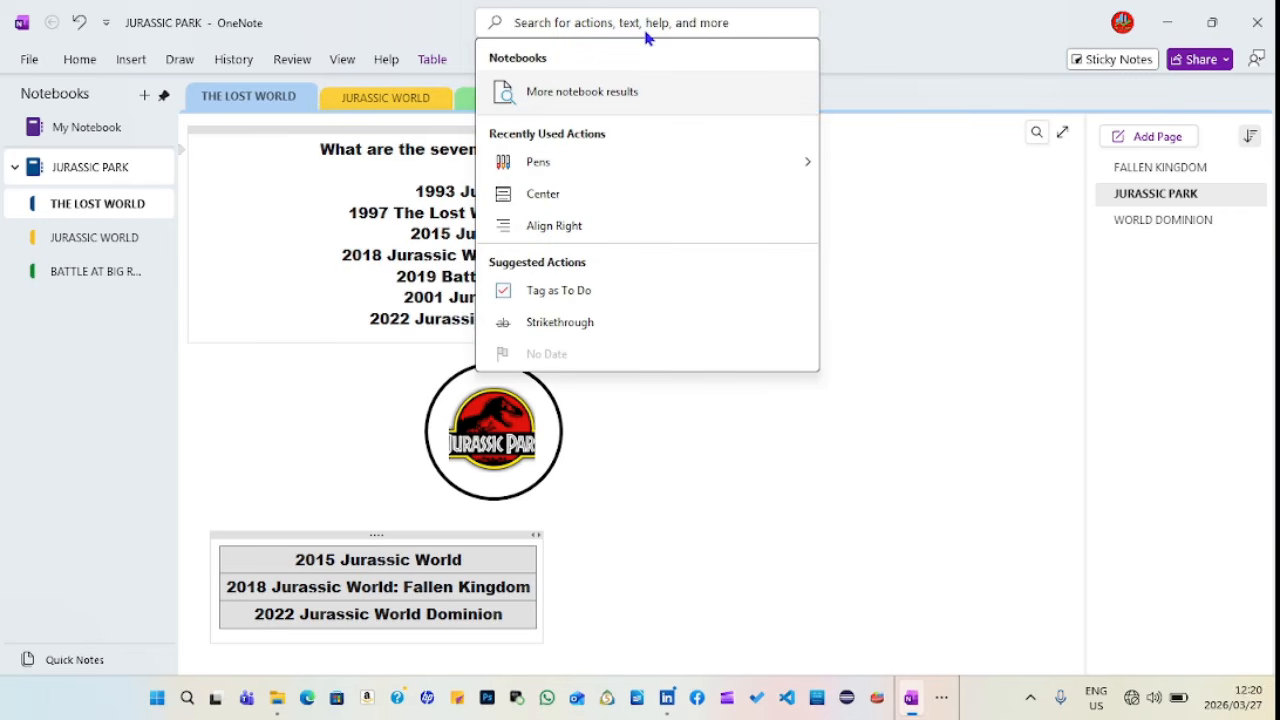
{"action": "left_click", "coordinate": [672, 195]}
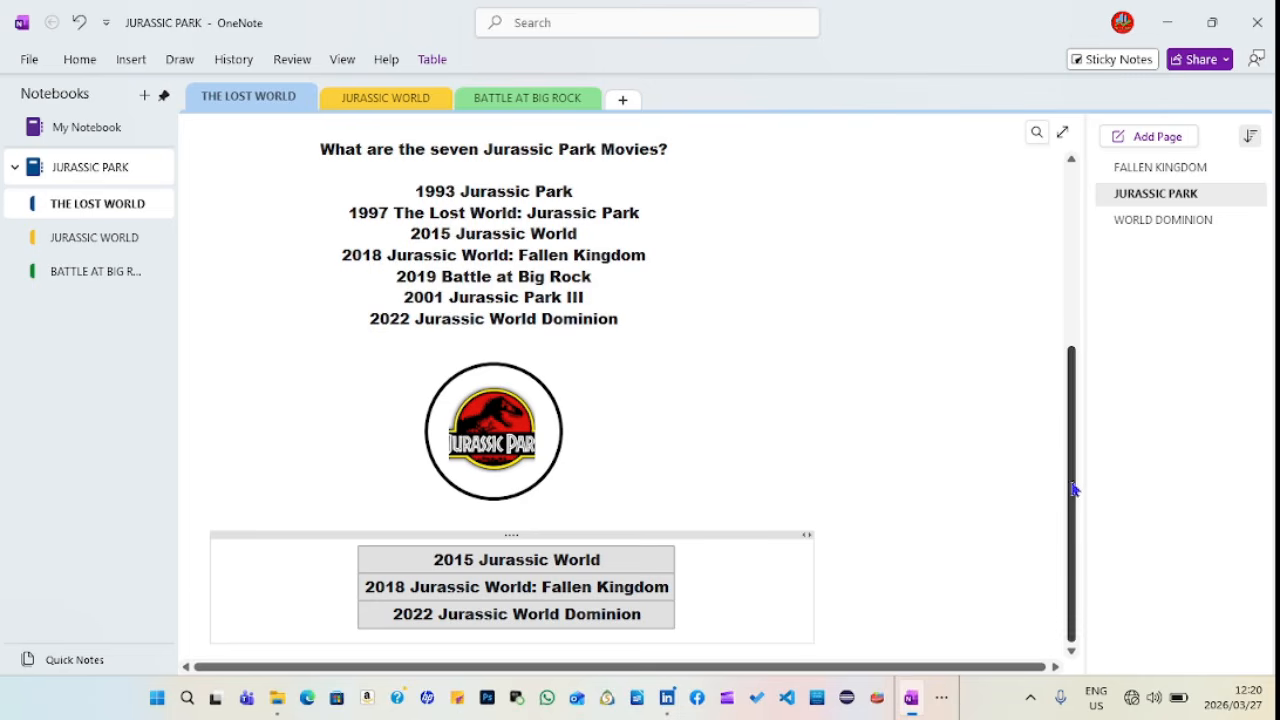
- Switch to the Acrobat exam paper, read instructions 6.13 and 6.14, and return to the OneNote page
{"action": "left_click", "coordinate": [943, 700]}
{"action": "left_click", "coordinate": [942, 643]}
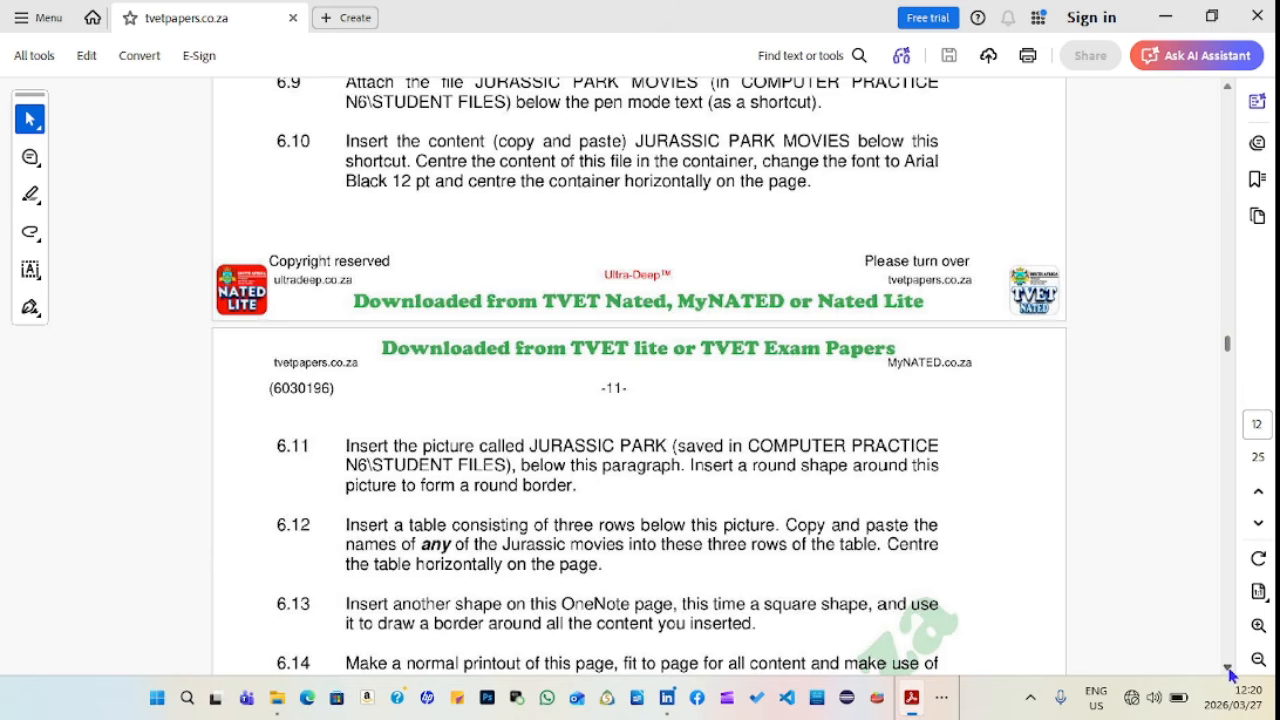
{"action": "left_click", "coordinate": [1227, 667]}
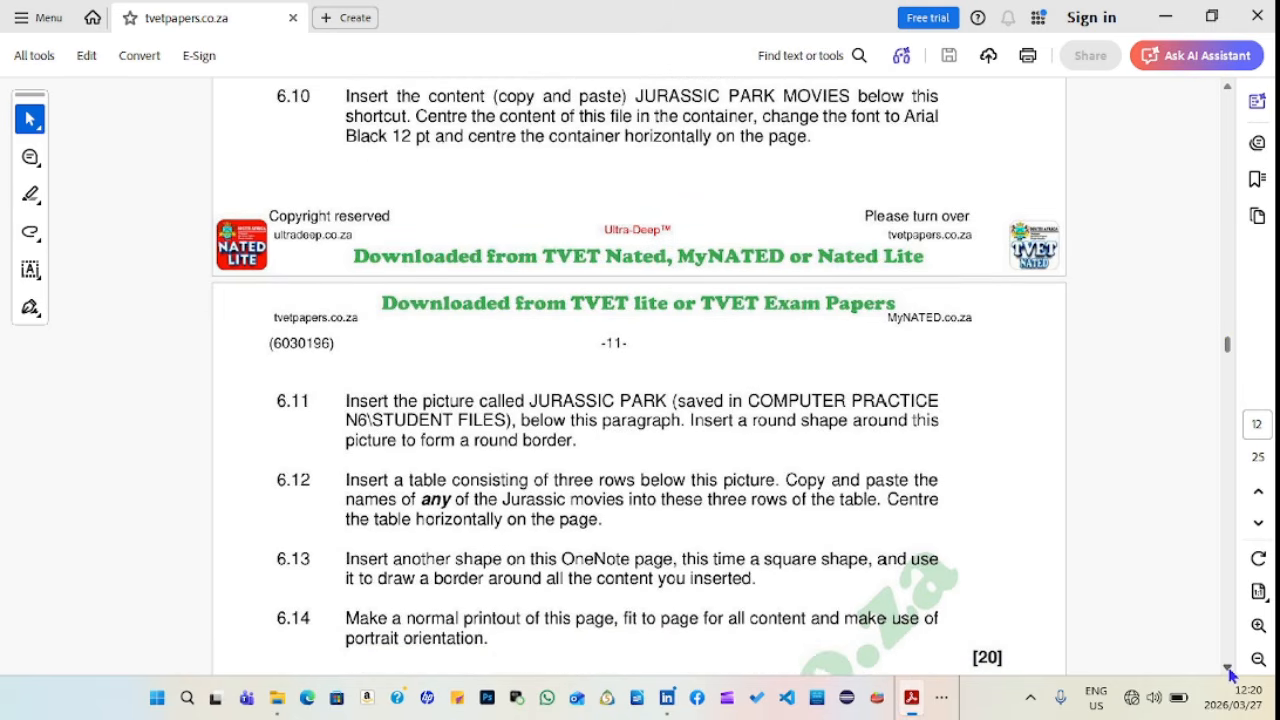
{"action": "left_click", "coordinate": [1228, 668]}
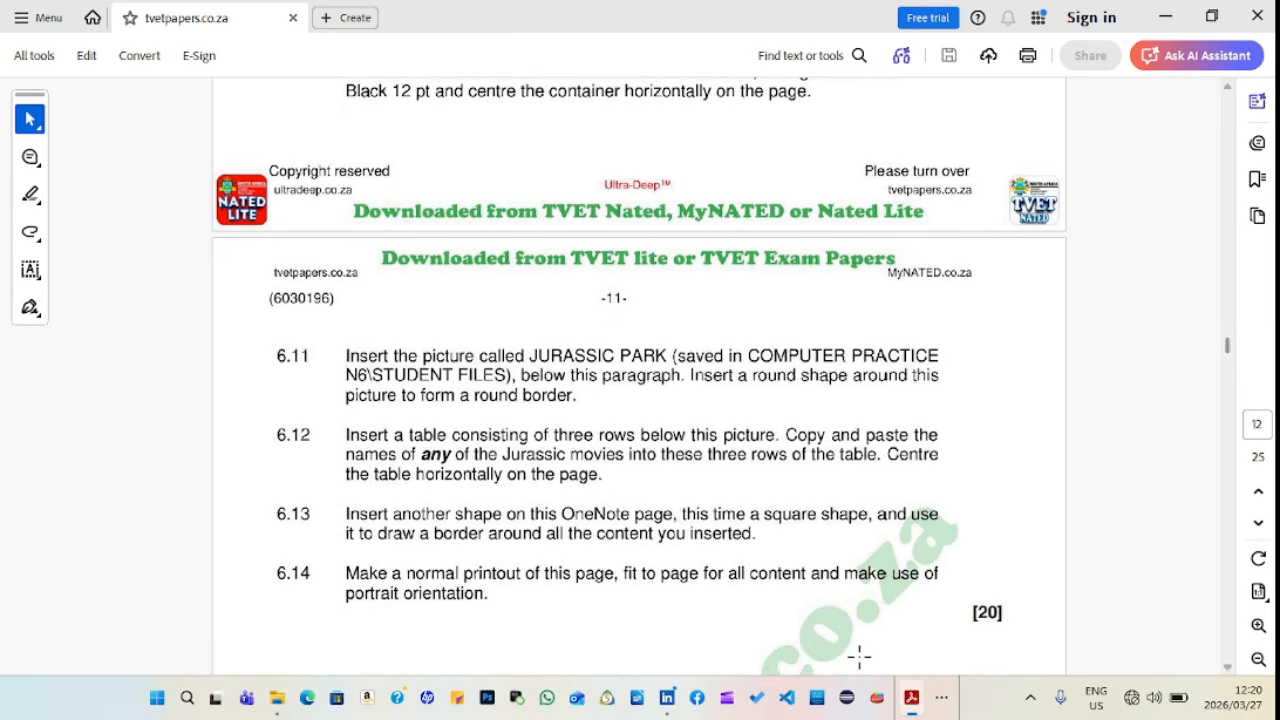
{"action": "left_click", "coordinate": [912, 706]}
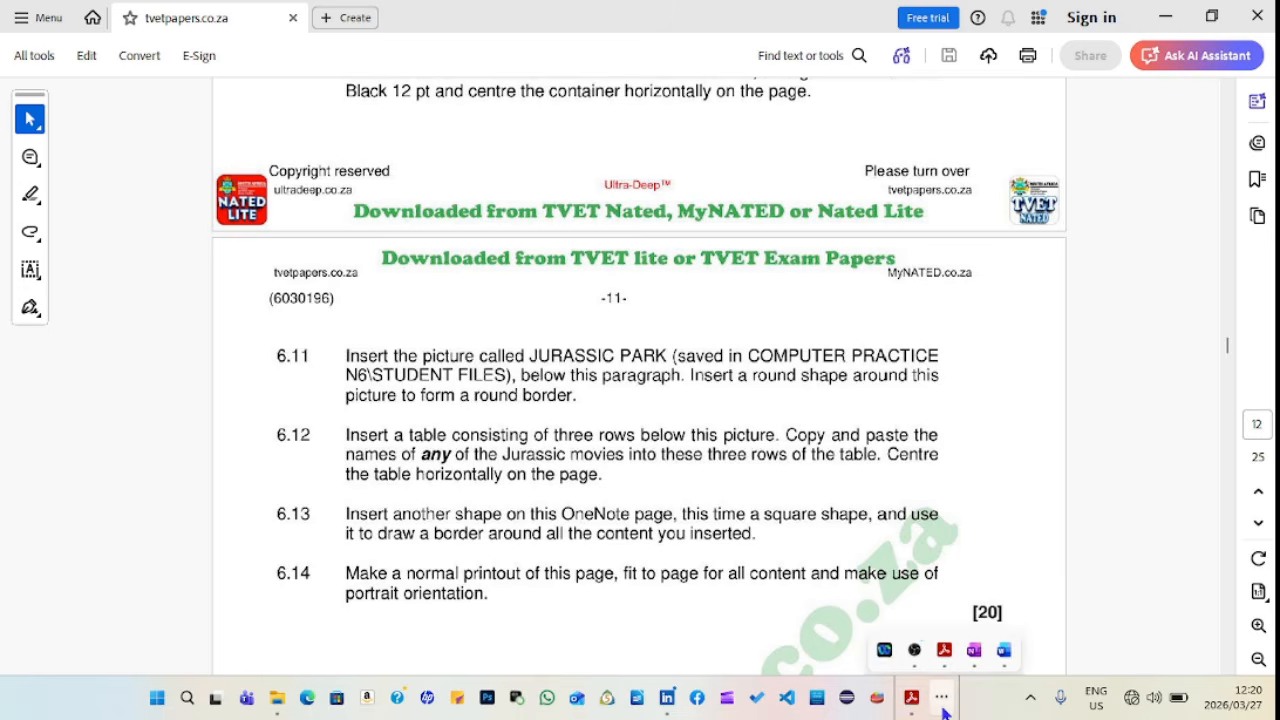
{"action": "left_click", "coordinate": [976, 644]}
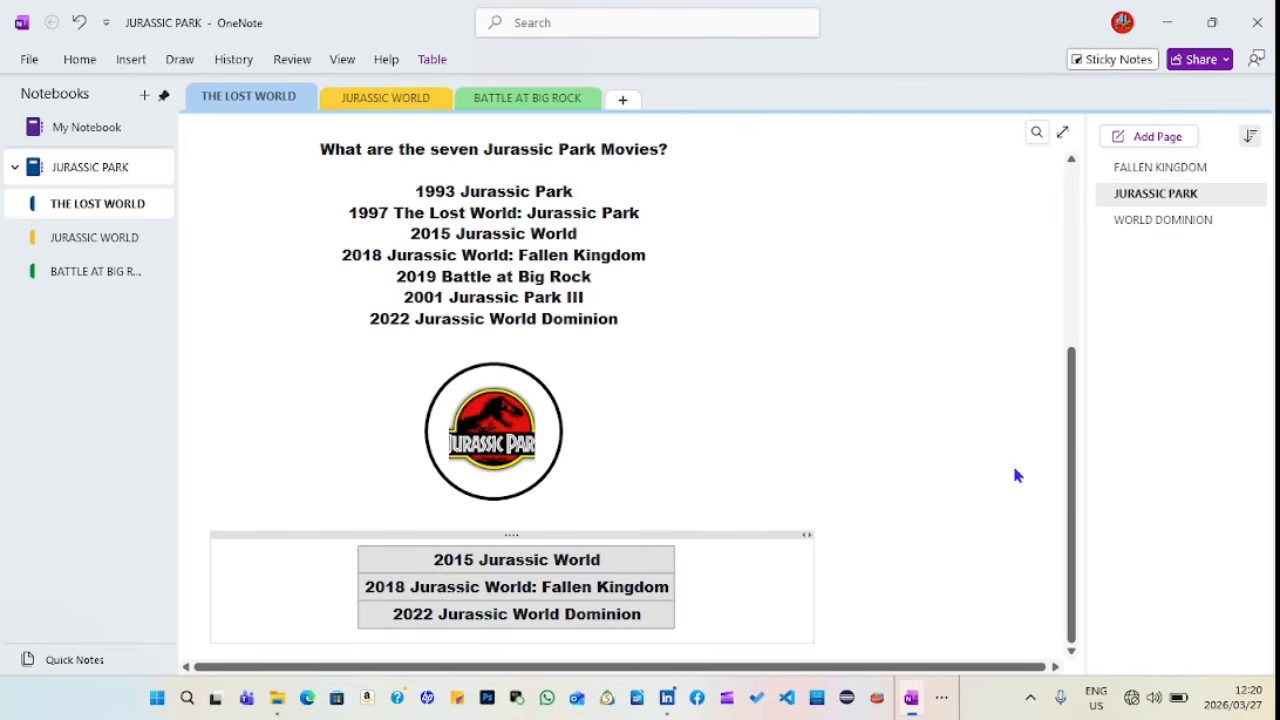
- Draw a rectangle as a border around all the inserted content, from above the question box to below the movie table
{"action": "left_click_drag", "start_coordinate": [1074, 517], "coordinate": [1074, 315]}
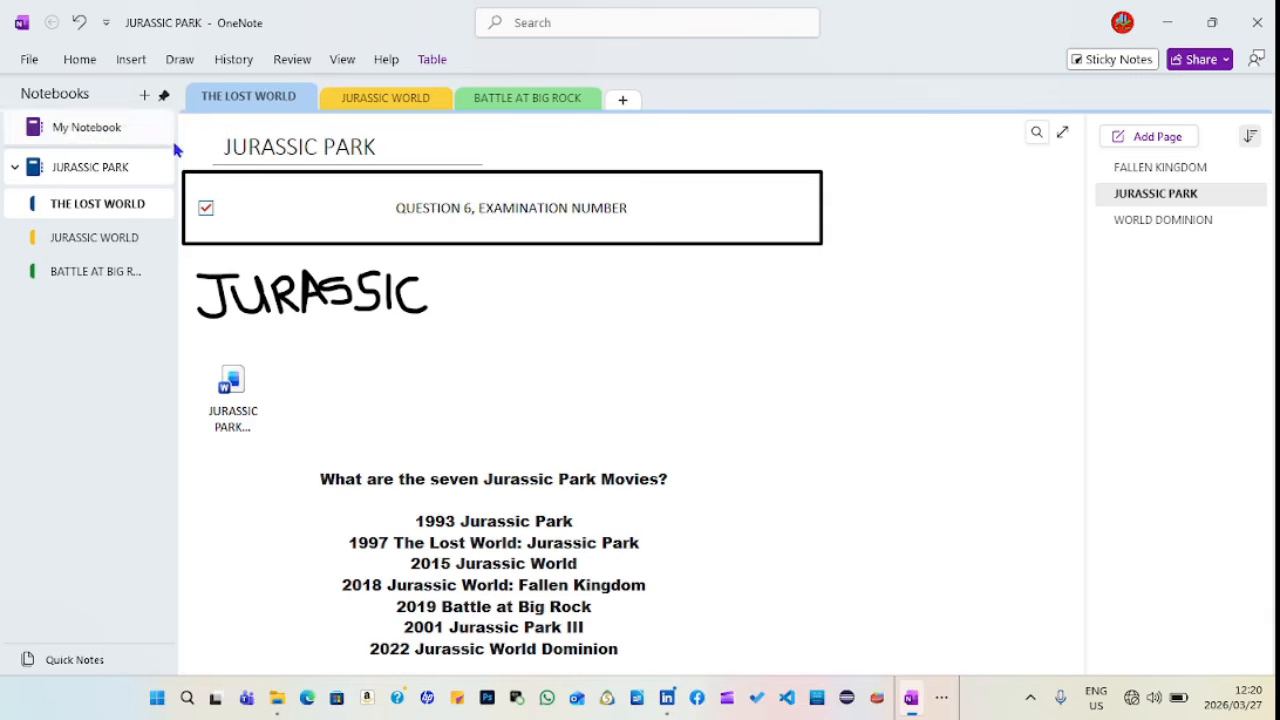
{"action": "left_click", "coordinate": [186, 62]}
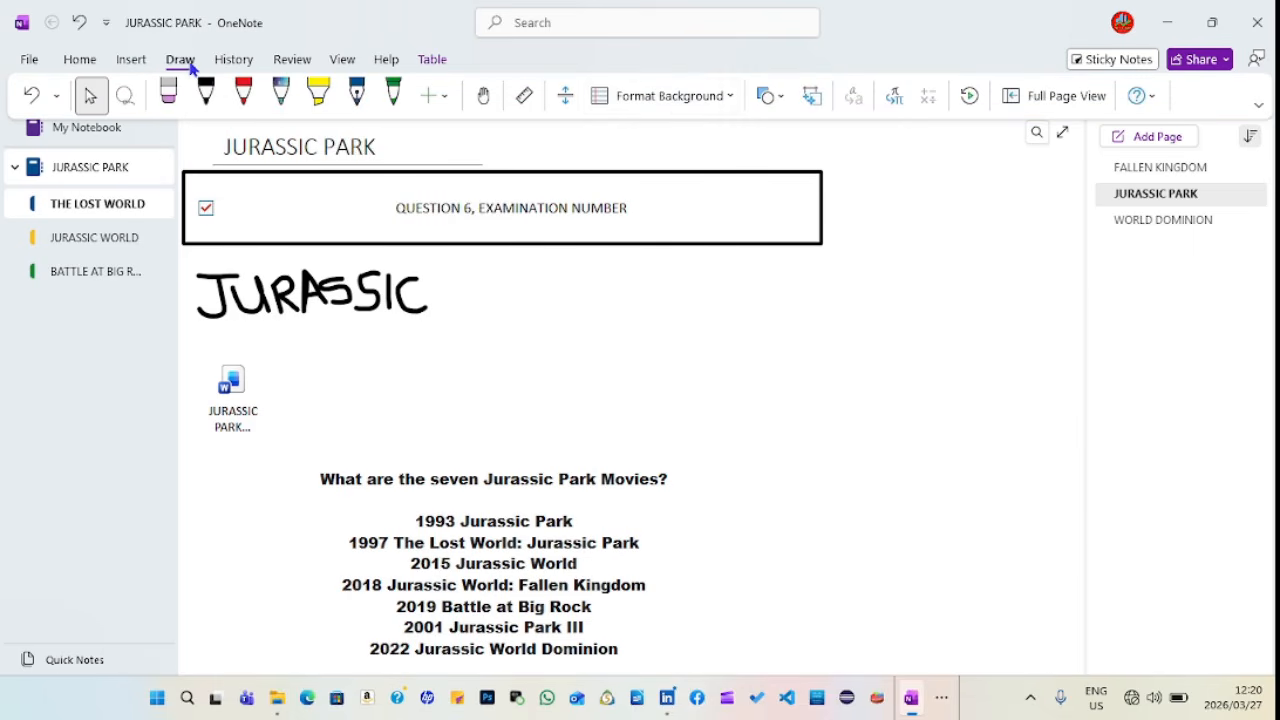
{"action": "left_click", "coordinate": [778, 96]}
{"action": "left_click", "coordinate": [760, 211]}
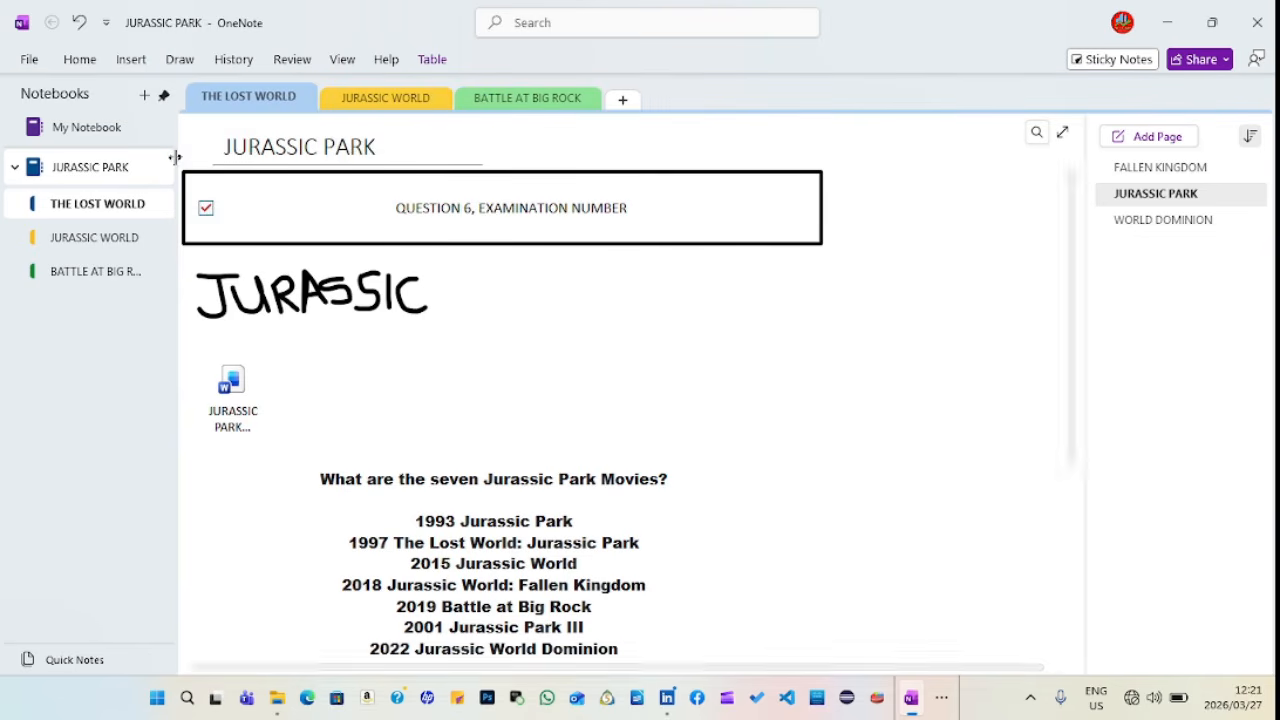
{"action": "left_click_drag", "start_coordinate": [181, 160], "coordinate": [846, 565]}
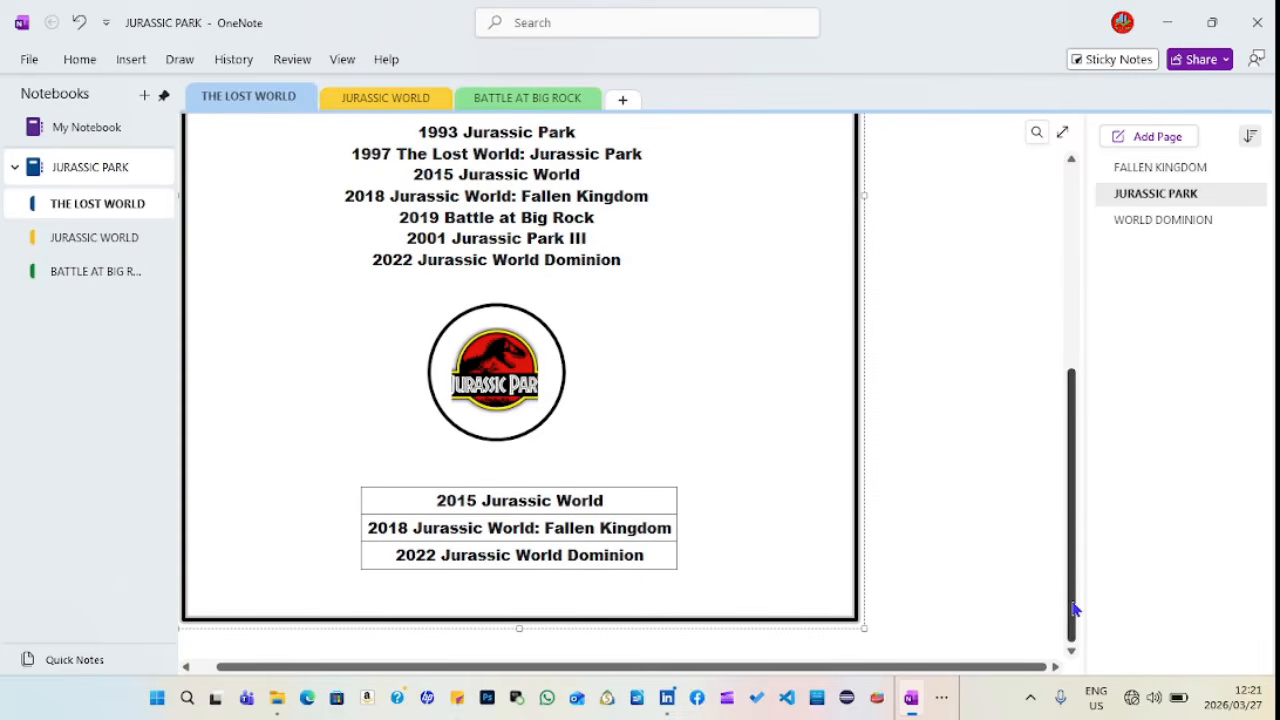
- Lower the top edge of the large border rectangle slightly so it sits closer above the question box
{"action": "left_click_drag", "start_coordinate": [1073, 608], "coordinate": [1043, 349]}
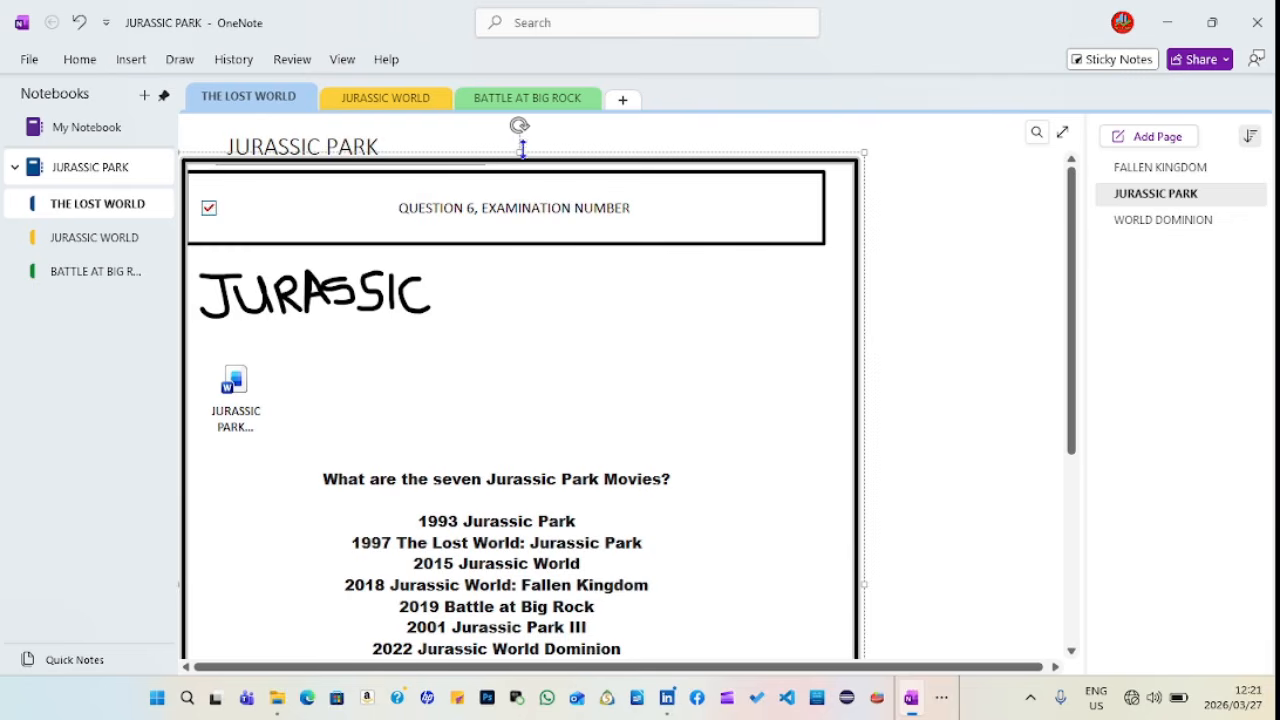
{"action": "left_click_drag", "start_coordinate": [520, 153], "coordinate": [520, 158]}
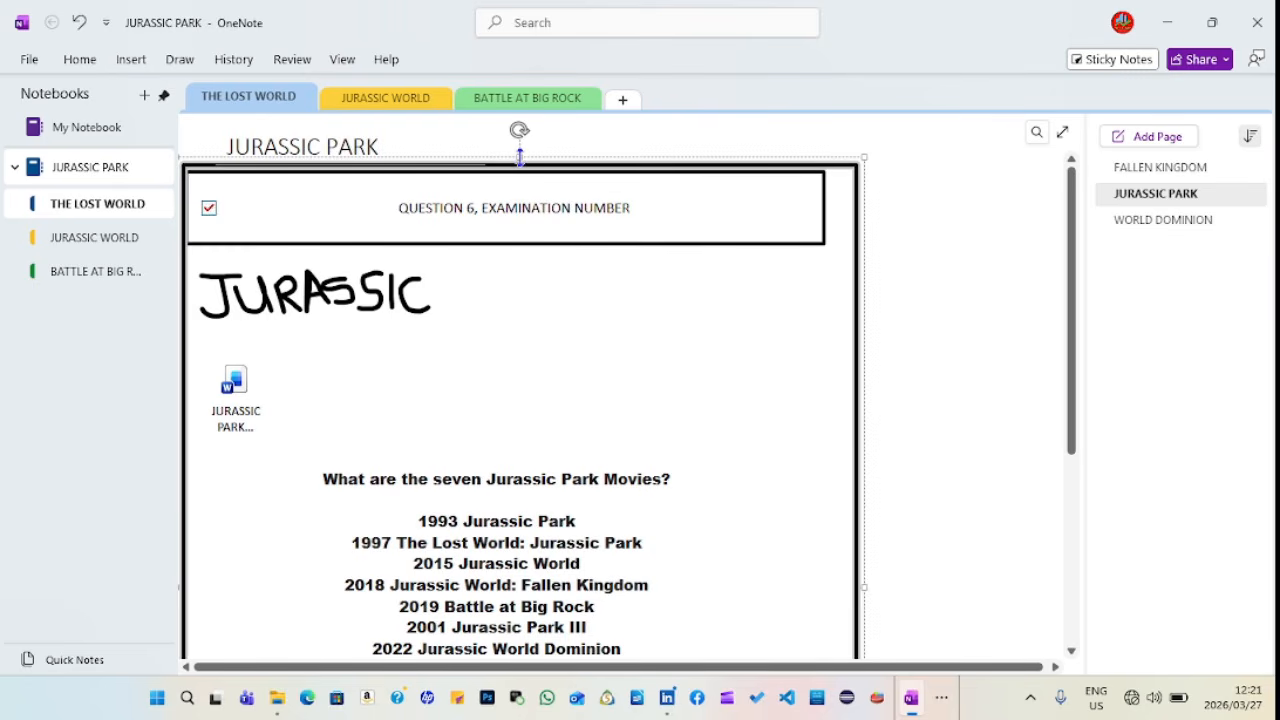
{"action": "scroll", "coordinate": [493, 330], "scroll_direction": "down", "scroll_amount": 1}
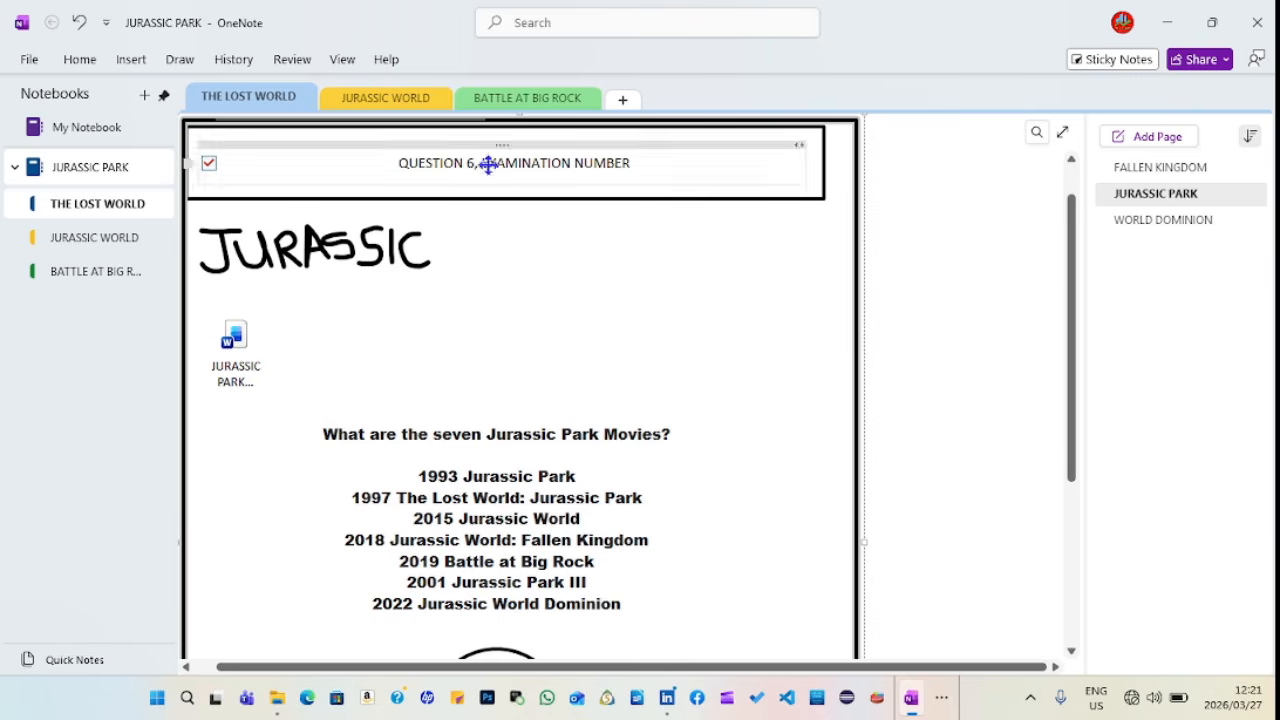
- Switch to the Acrobat exam paper, reread printout instruction 6.14, and return to the OneNote page
{"action": "left_click", "coordinate": [946, 700]}
{"action": "left_click", "coordinate": [945, 643]}
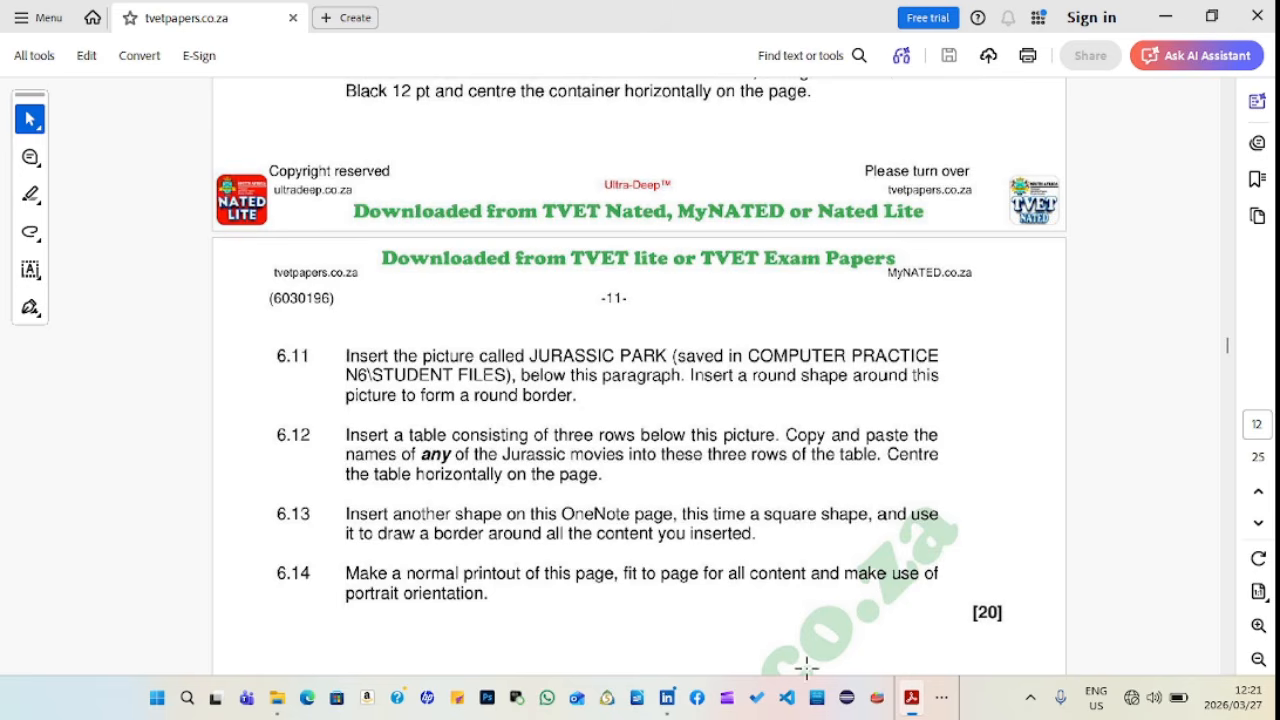
{"action": "left_click", "coordinate": [943, 703]}
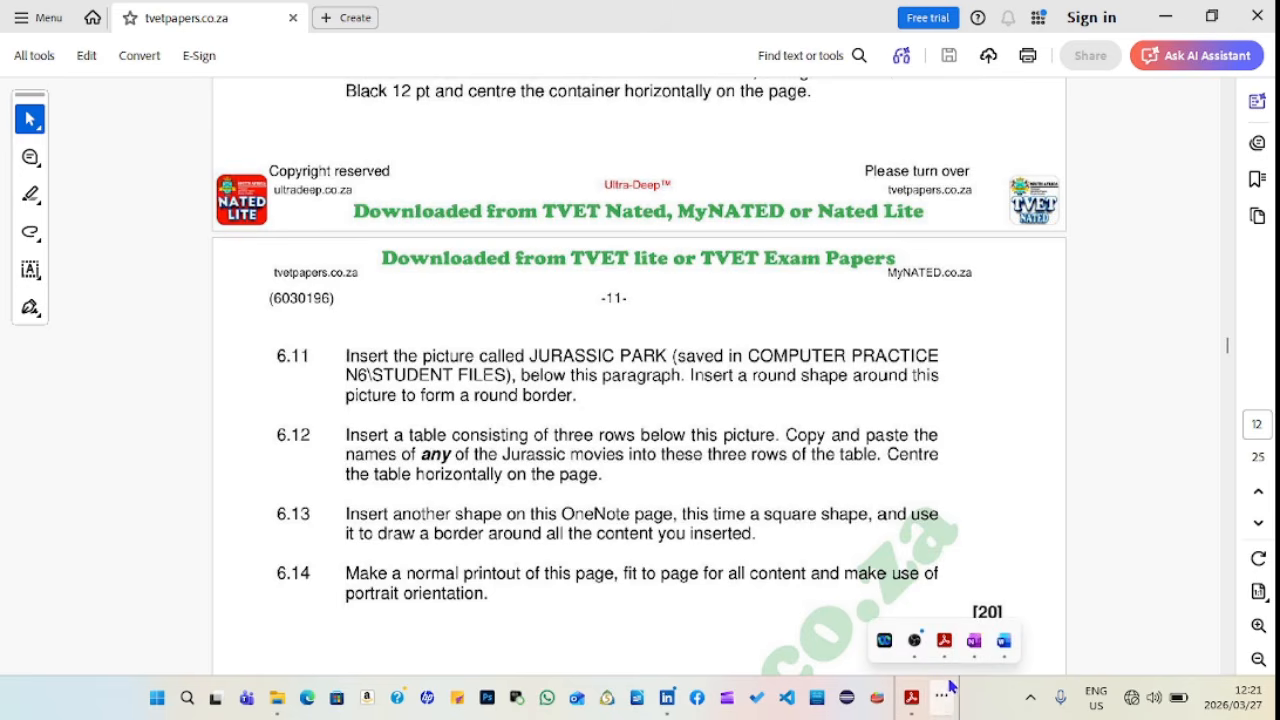
{"action": "left_click", "coordinate": [989, 648]}
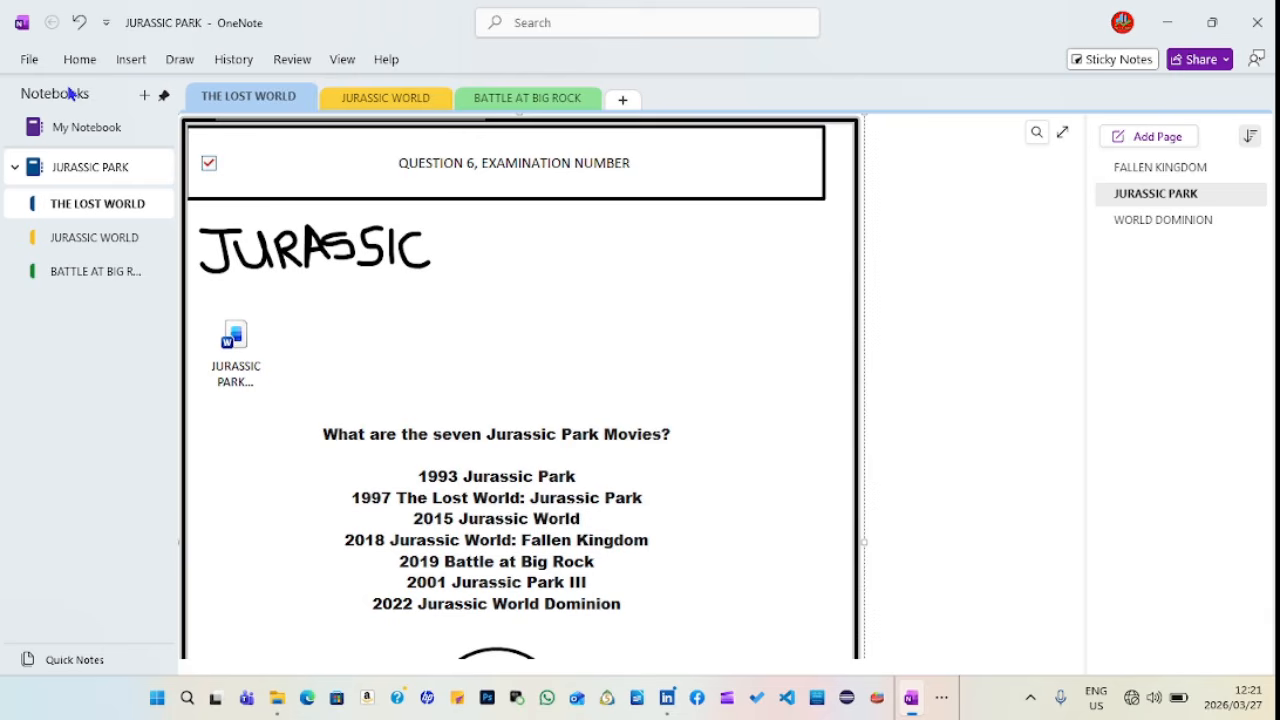
- Preview the current page's printout, checking content scaling and portrait orientation, and close the preview
{"action": "left_click", "coordinate": [25, 59]}
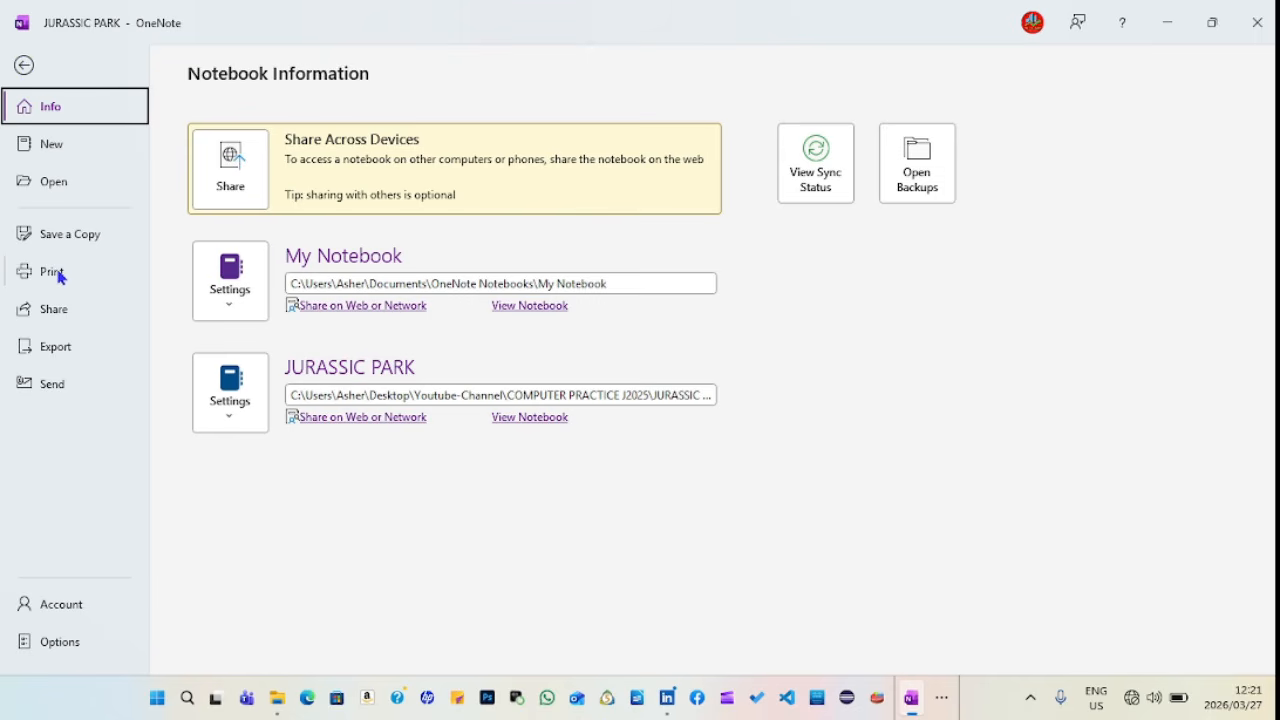
{"action": "left_click", "coordinate": [52, 272]}
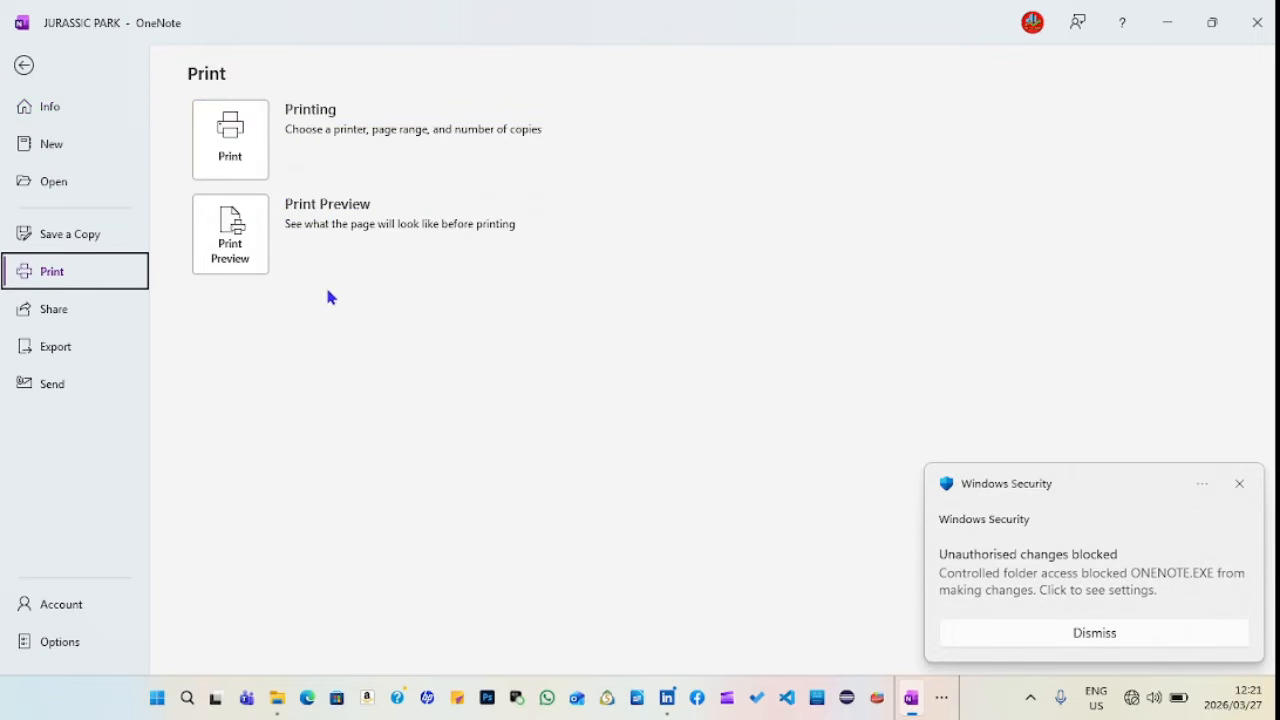
{"action": "left_click", "coordinate": [1241, 486]}
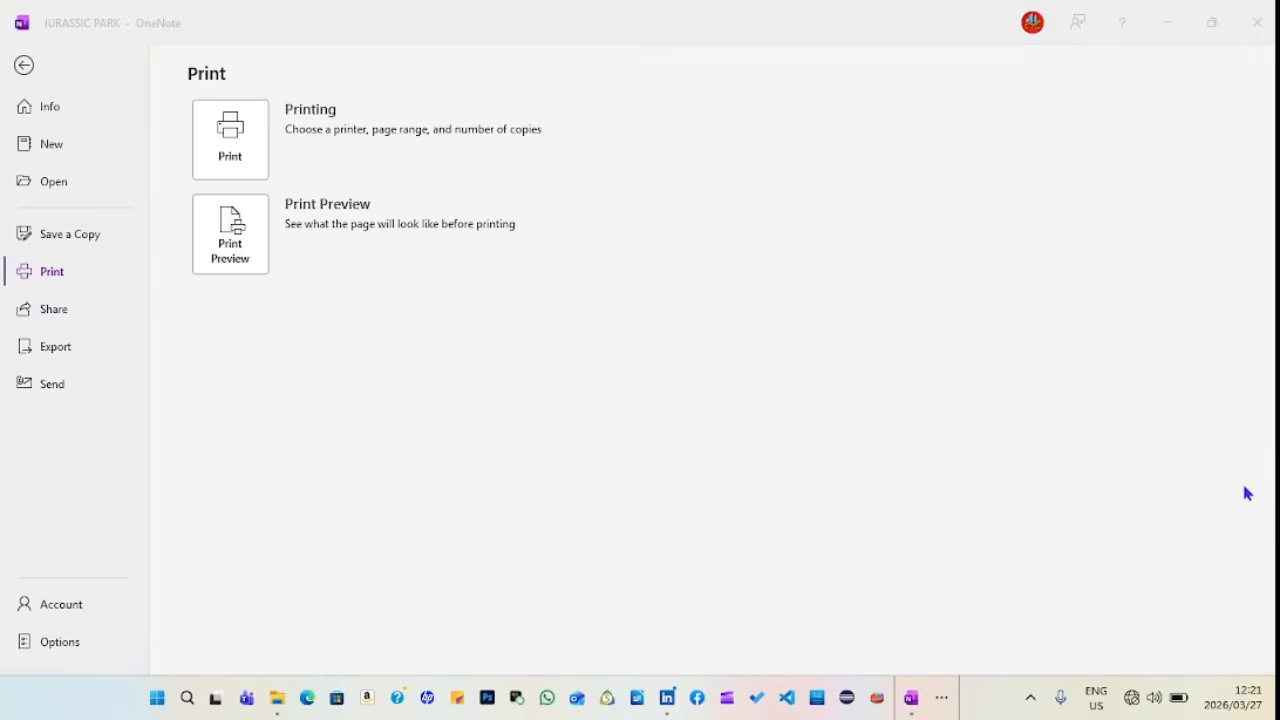
{"action": "left_click", "coordinate": [240, 249]}
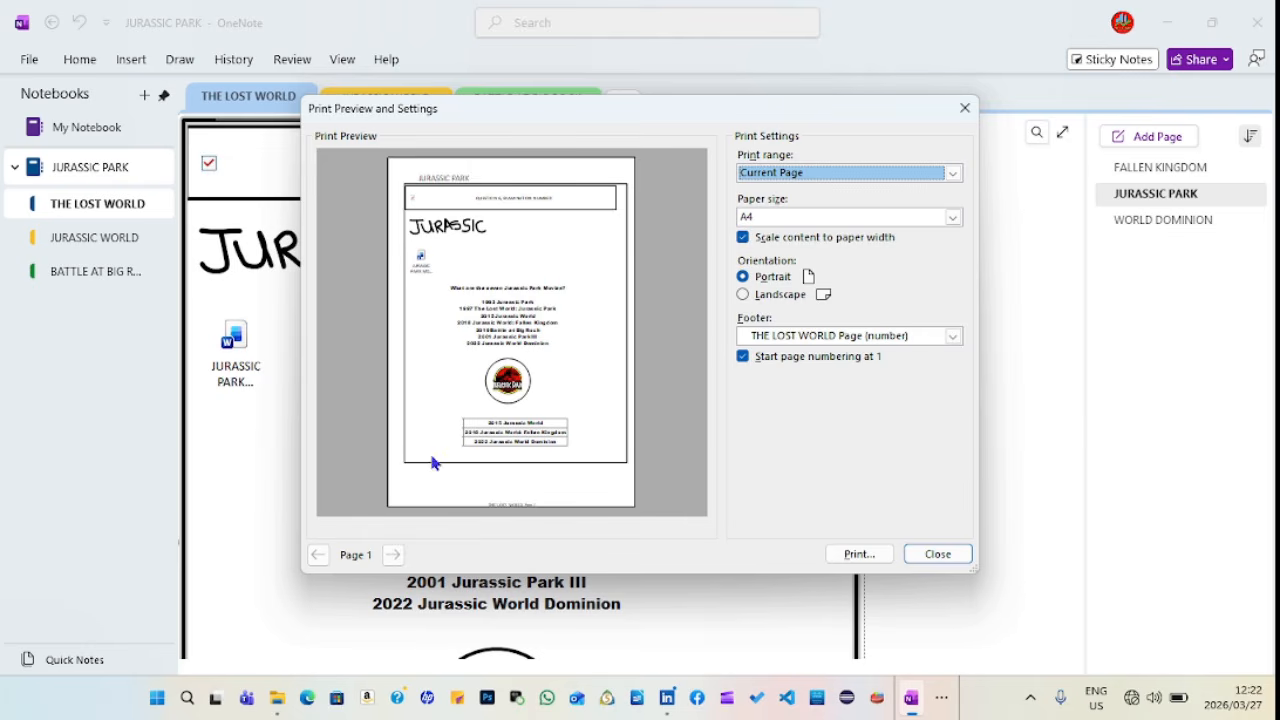
{"action": "left_click", "coordinate": [944, 556]}
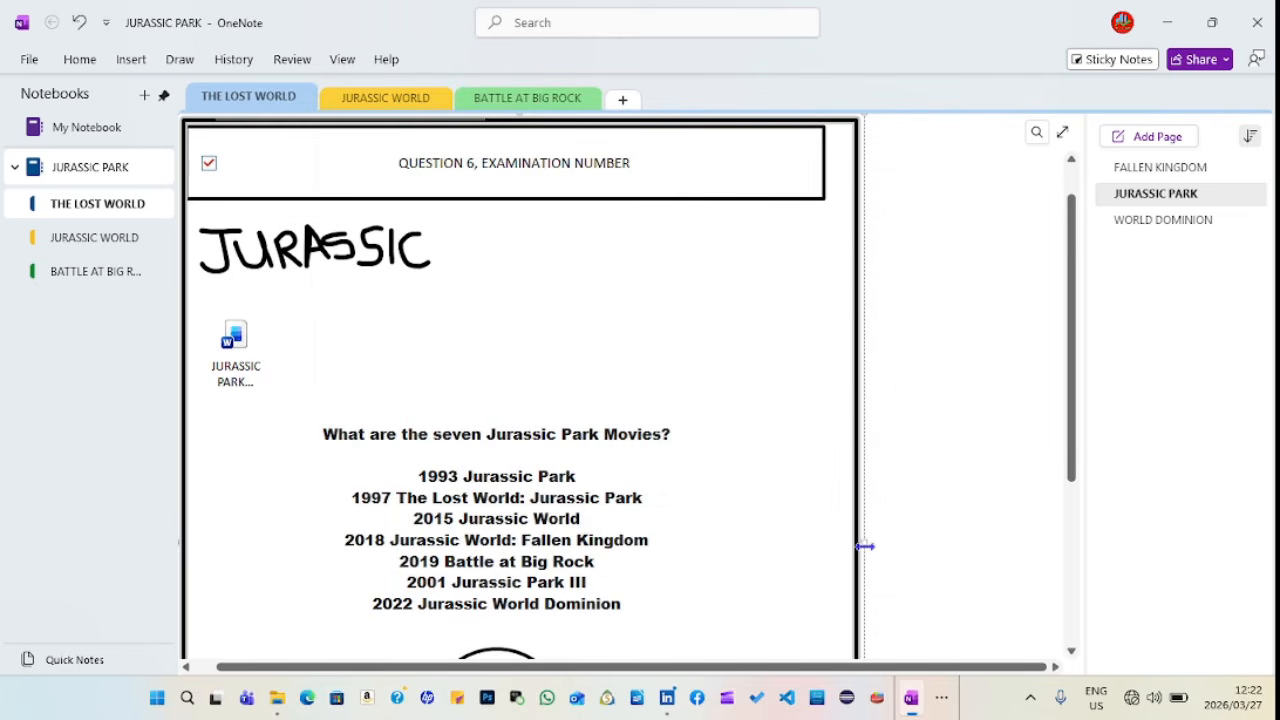
- Narrow the large border rectangle by moving its right edge close to the question box, and check the print preview again
{"action": "left_click_drag", "start_coordinate": [866, 546], "coordinate": [842, 538]}
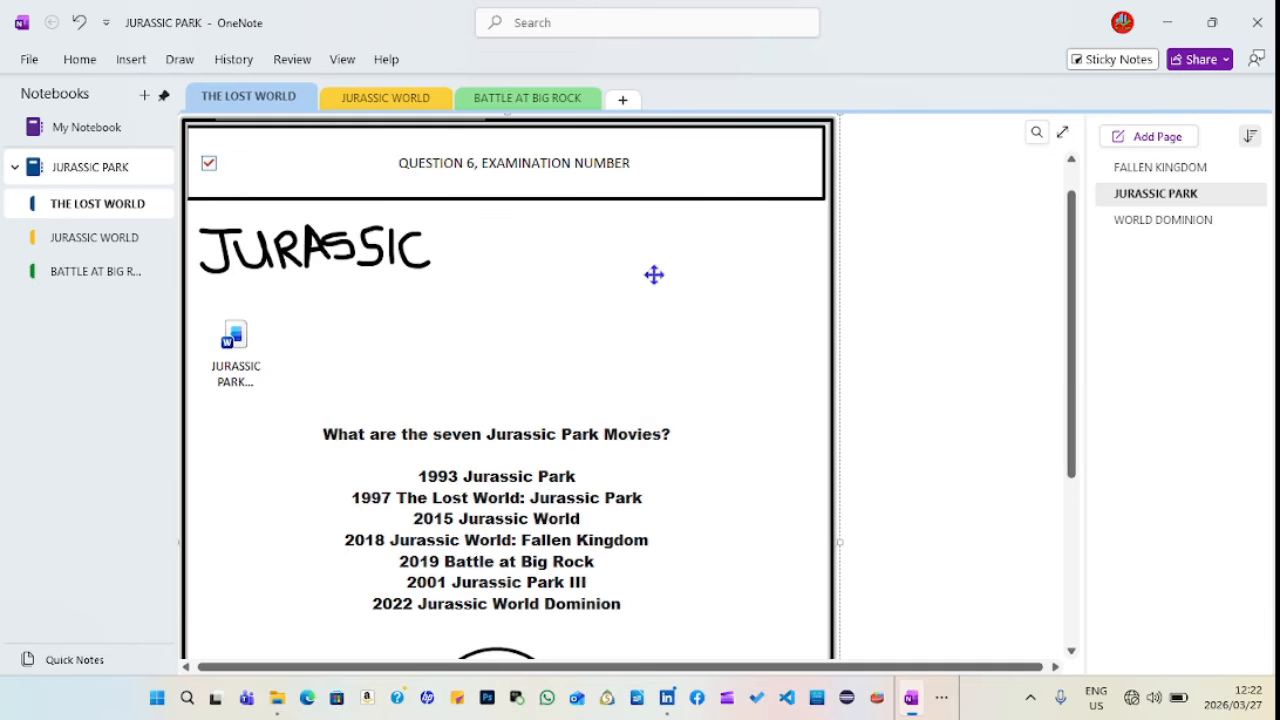
{"action": "left_click", "coordinate": [30, 59]}
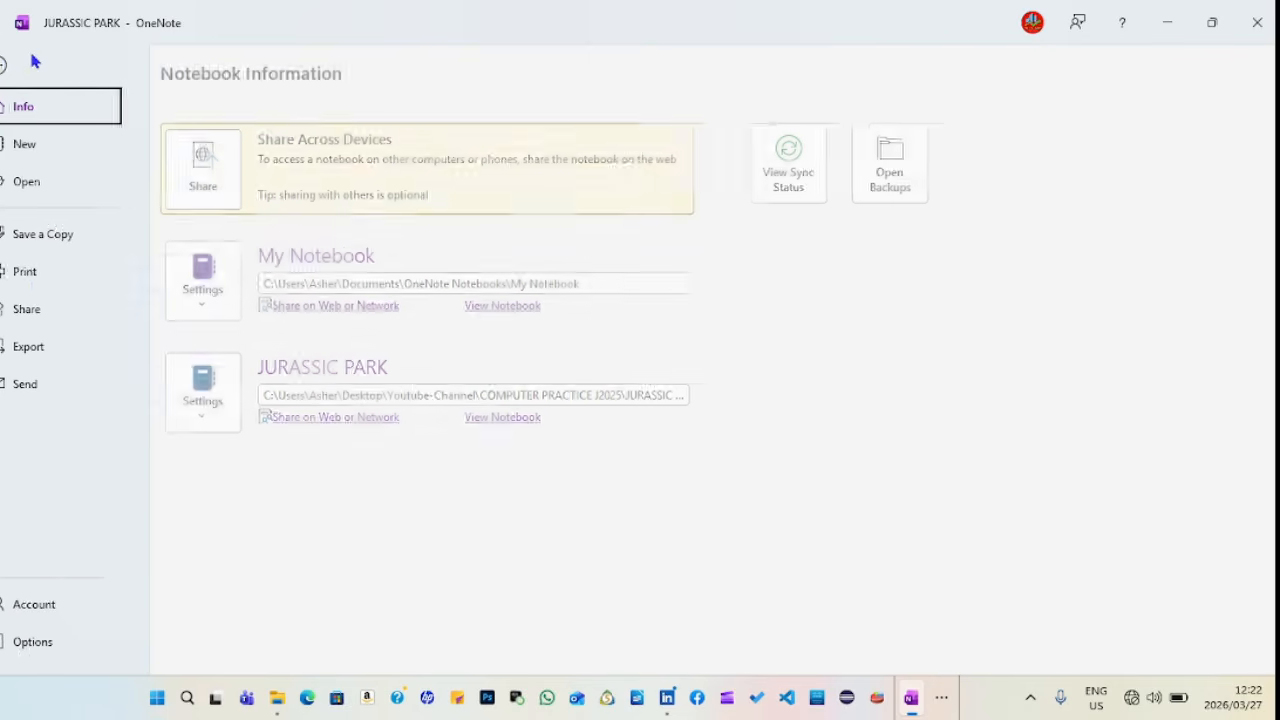
{"action": "left_click", "coordinate": [64, 282]}
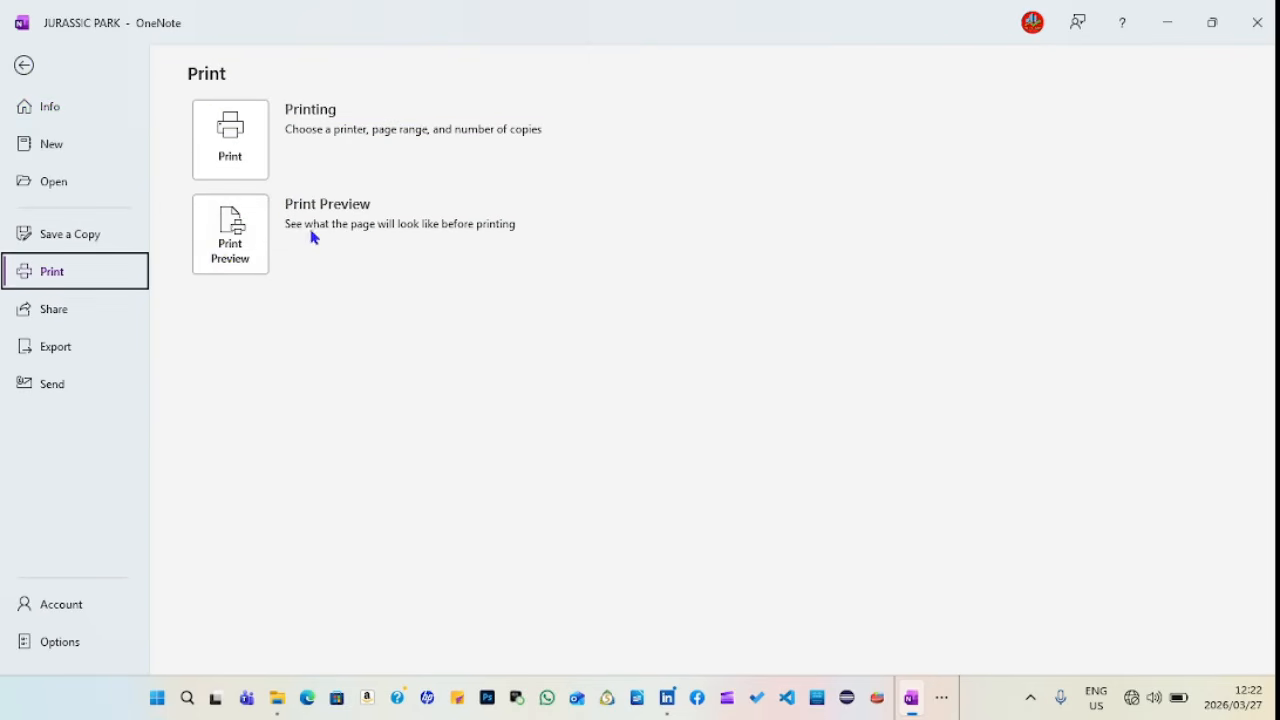
{"action": "left_click", "coordinate": [251, 234]}
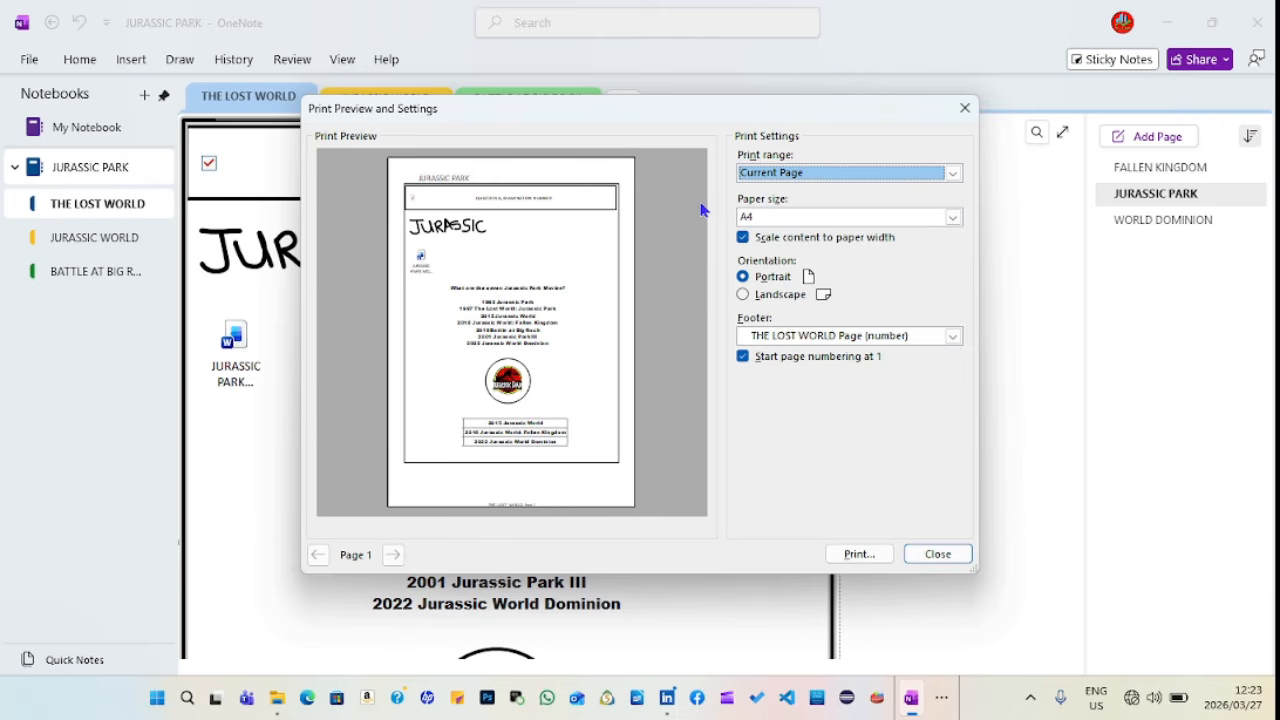
{"action": "left_click", "coordinate": [940, 555]}
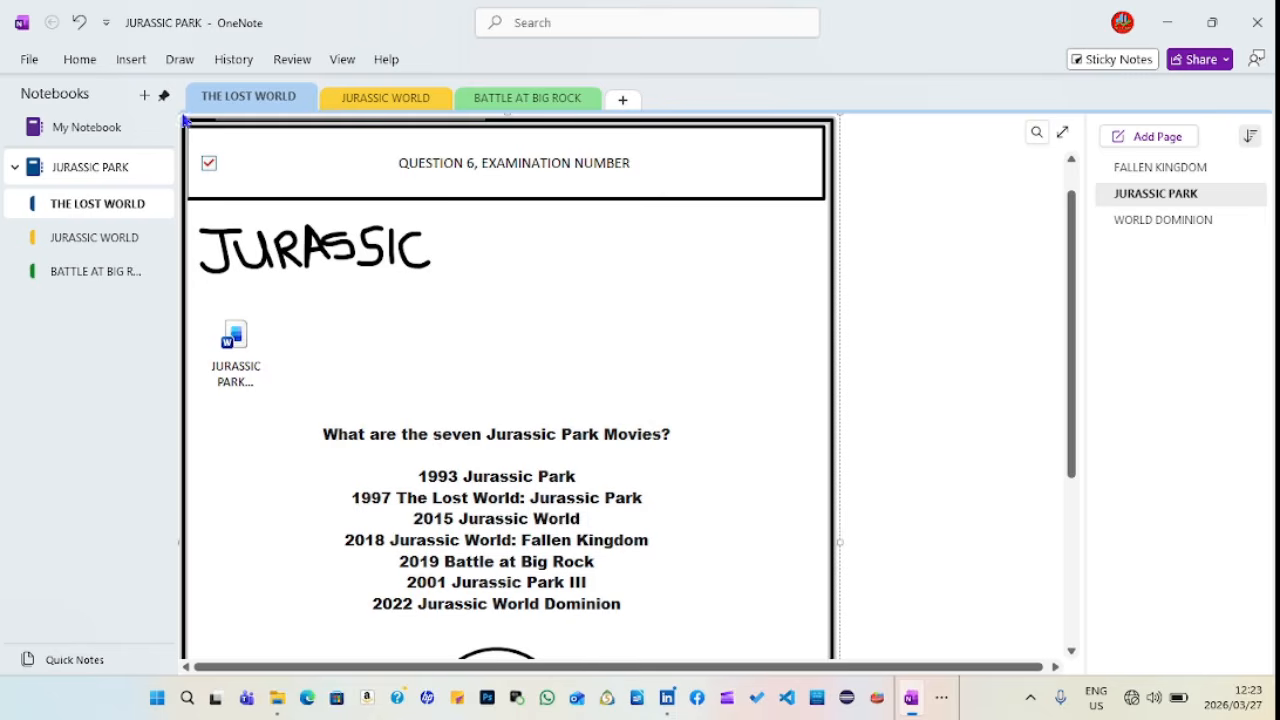
{"action": "left_click", "coordinate": [30, 59]}
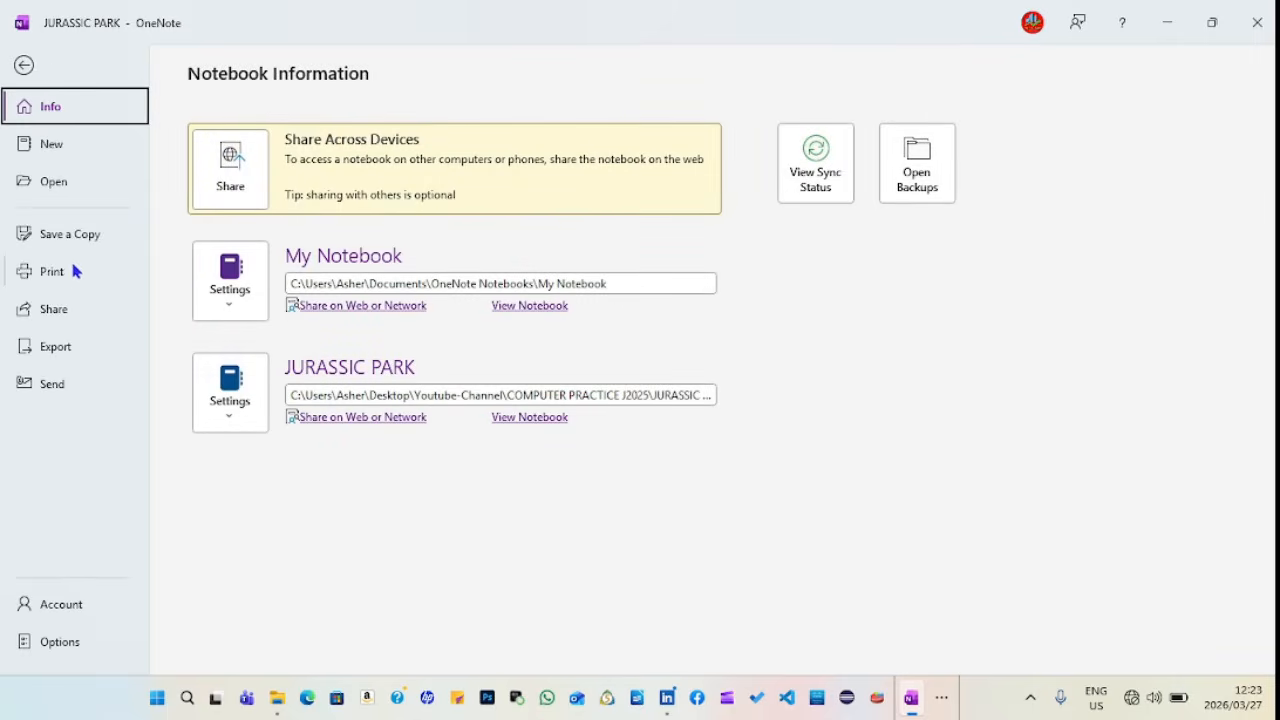
{"action": "left_click", "coordinate": [24, 66]}
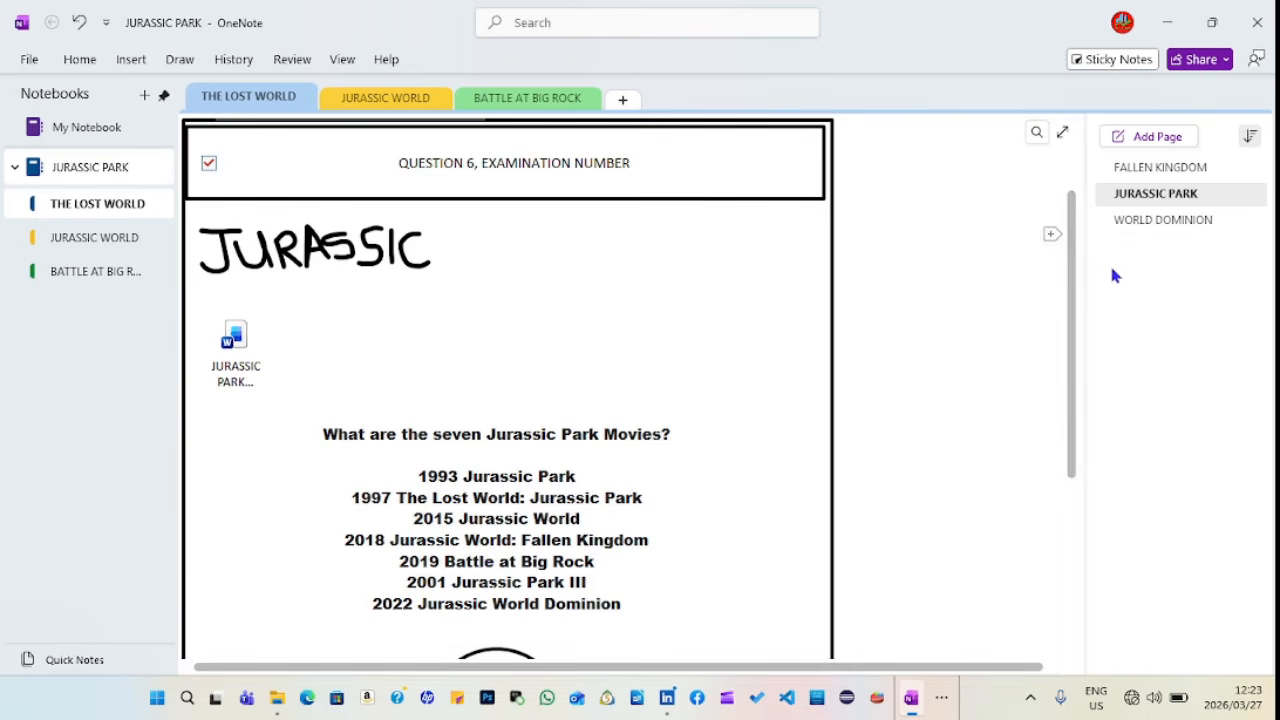
- Close the JURASSIC PARK MOVIES document in Word, and exit OneNote
{"action": "left_click", "coordinate": [1257, 22]}
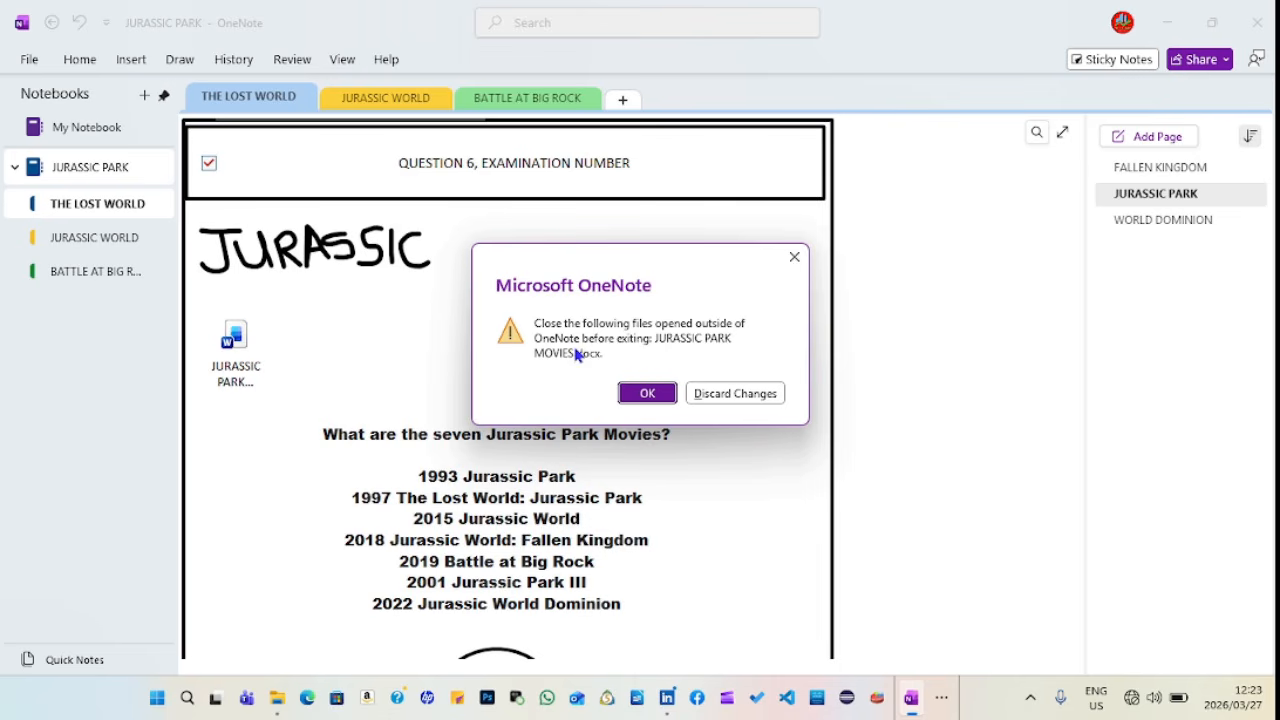
{"action": "left_click", "coordinate": [794, 258]}
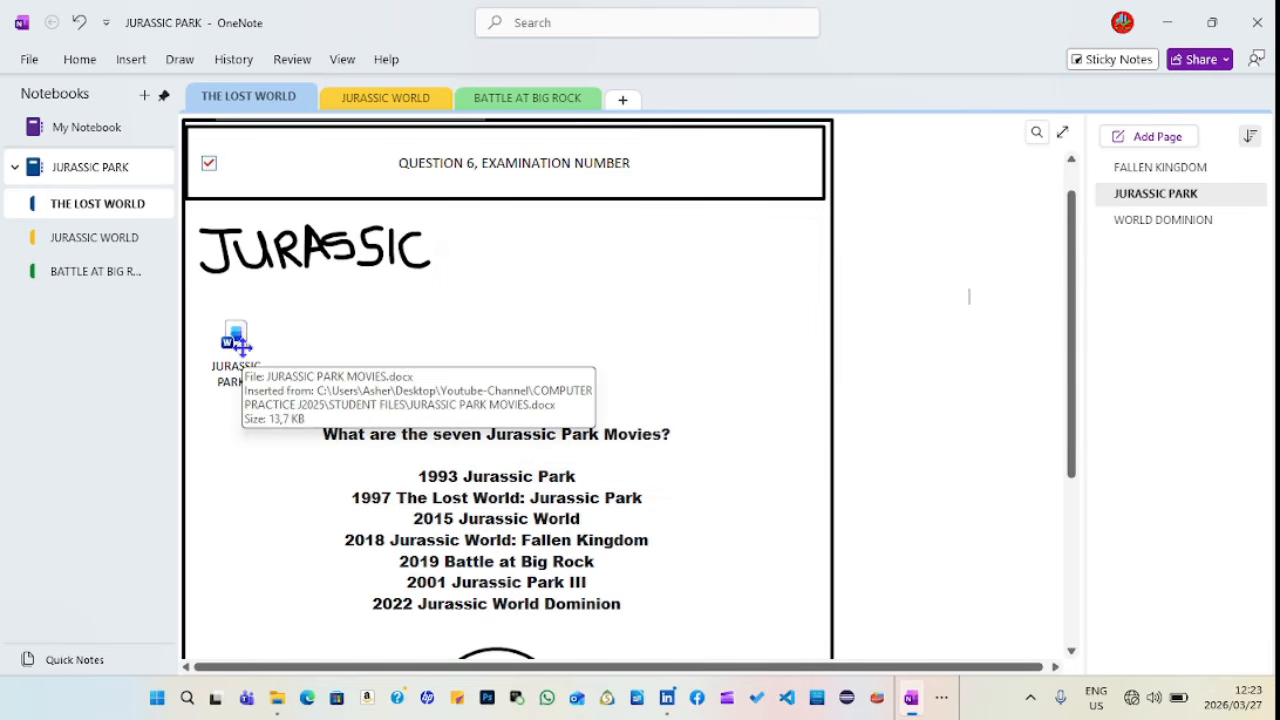
{"action": "left_click", "coordinate": [940, 697]}
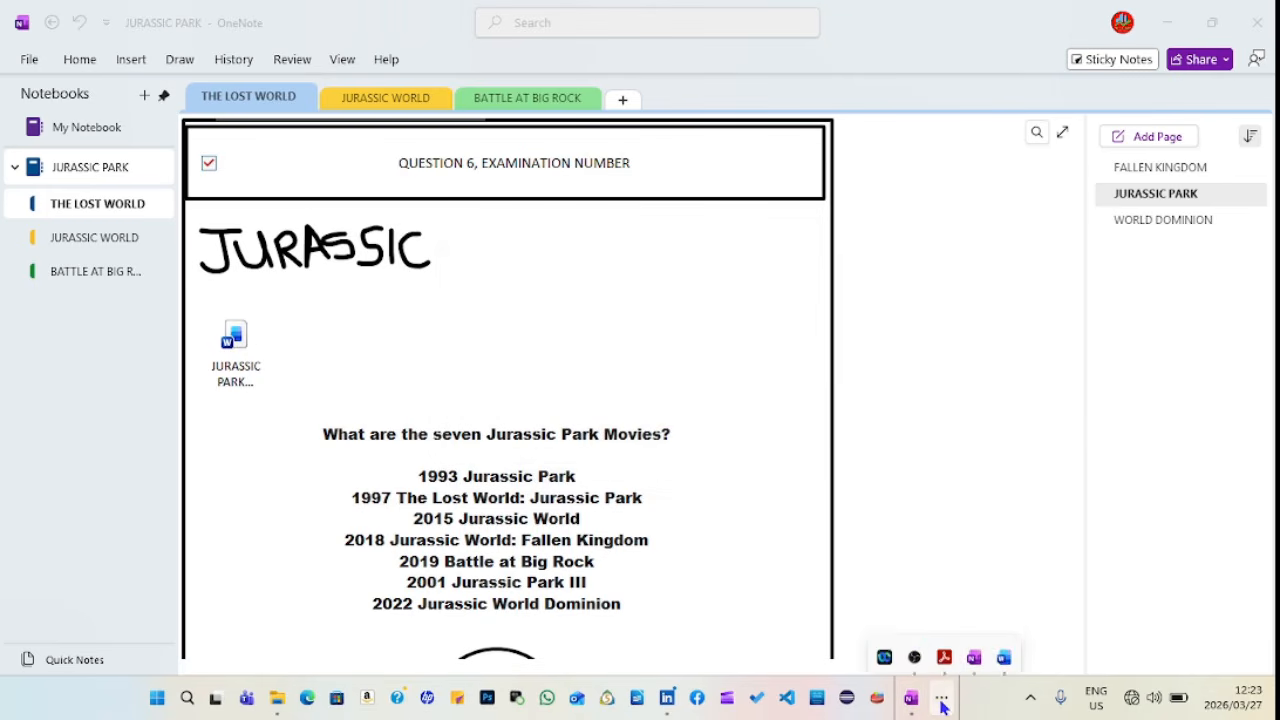
{"action": "mouse_move", "coordinate": [1005, 645]}
{"action": "left_click", "coordinate": [1049, 486]}
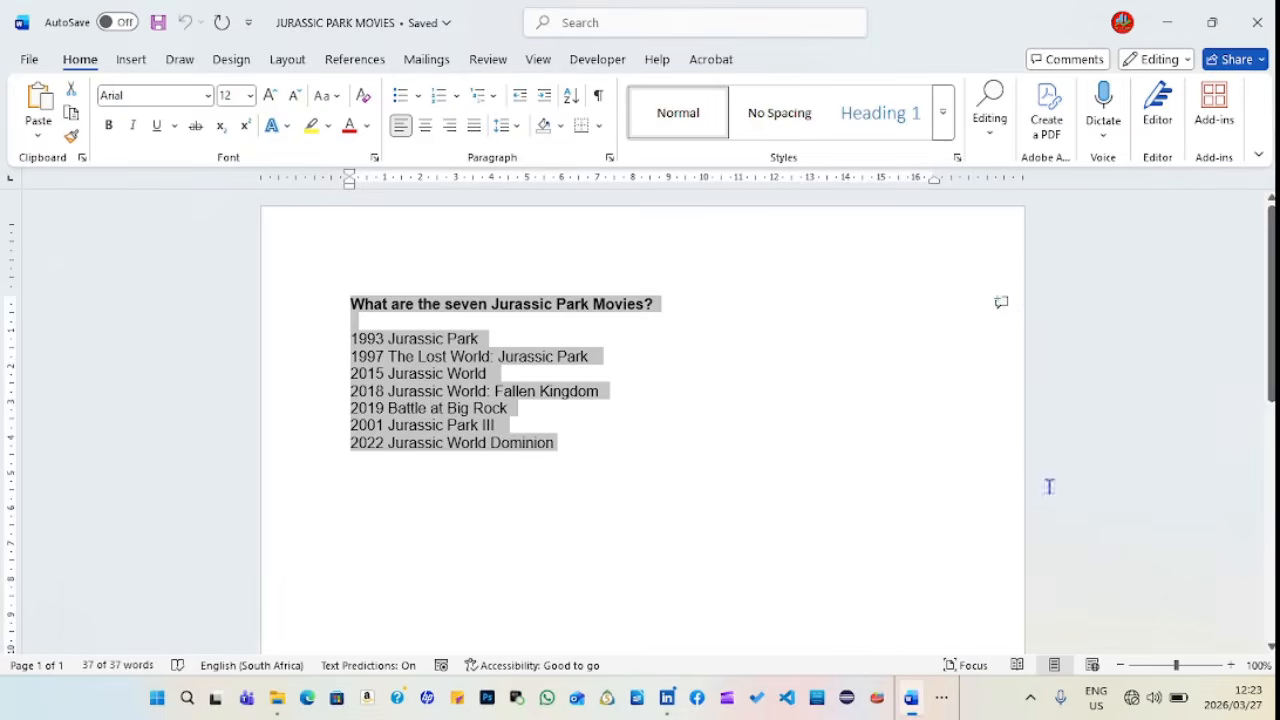
{"action": "left_click", "coordinate": [1262, 26]}
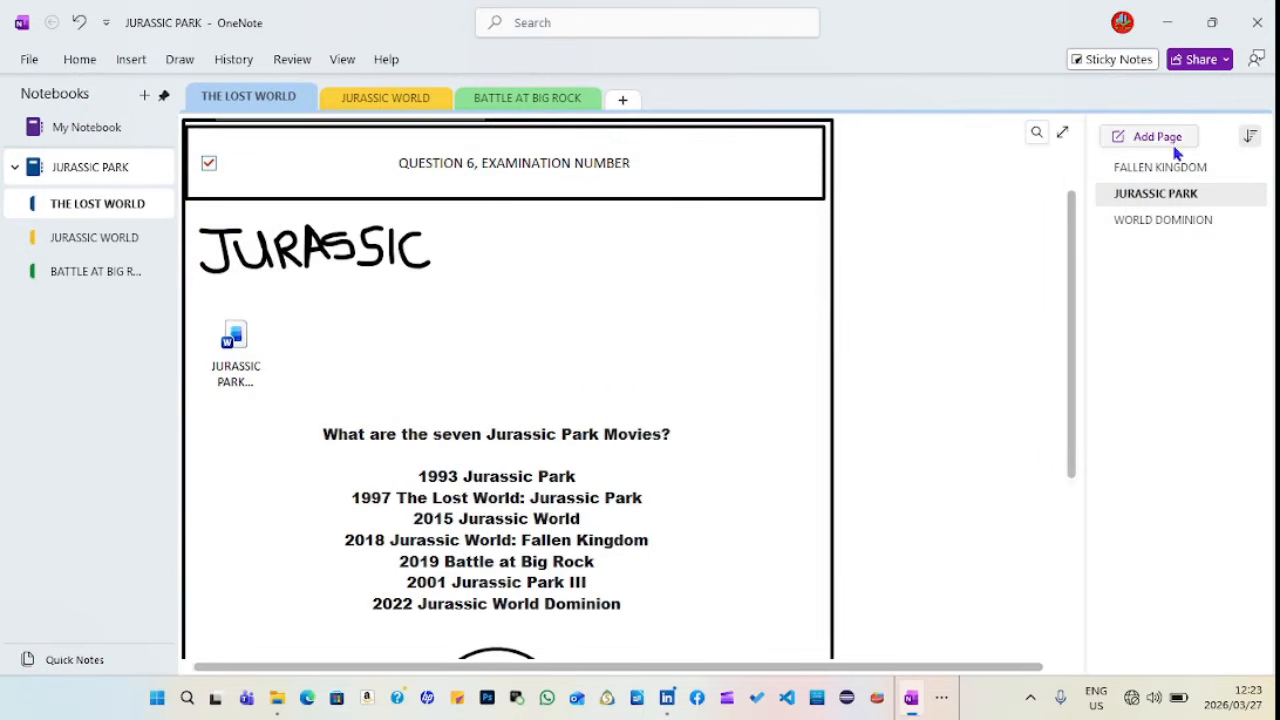
{"action": "left_click", "coordinate": [1257, 22]}
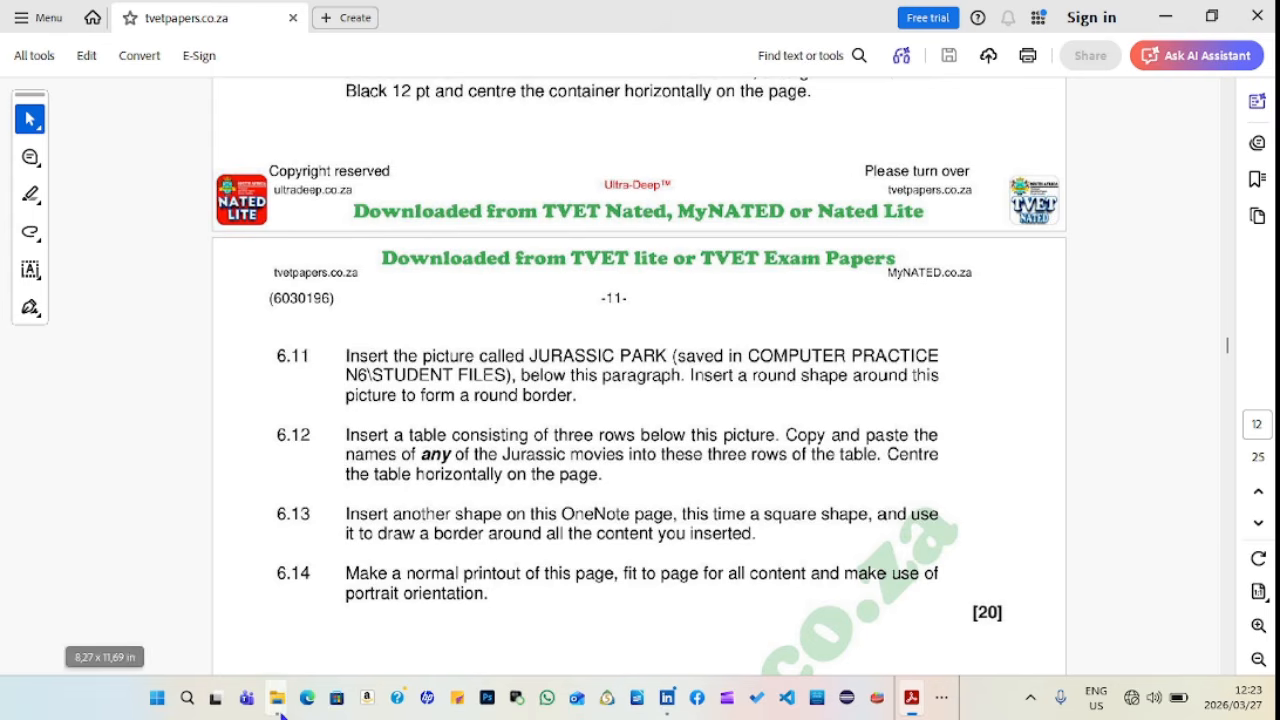
- Open the QUESTION 6.7 Word document from the COMPUTER PRACTICE J2025 folder in File Explorer
{"action": "mouse_move", "coordinate": [277, 697]}
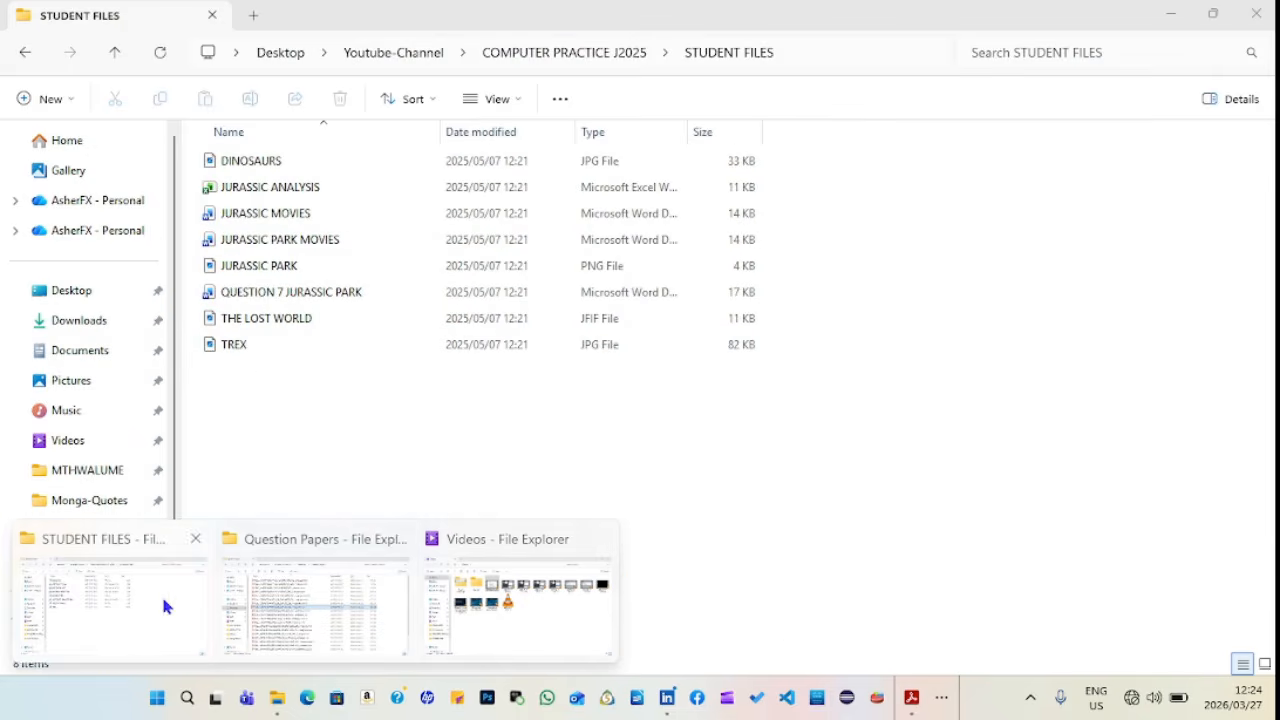
{"action": "left_click", "coordinate": [161, 593]}
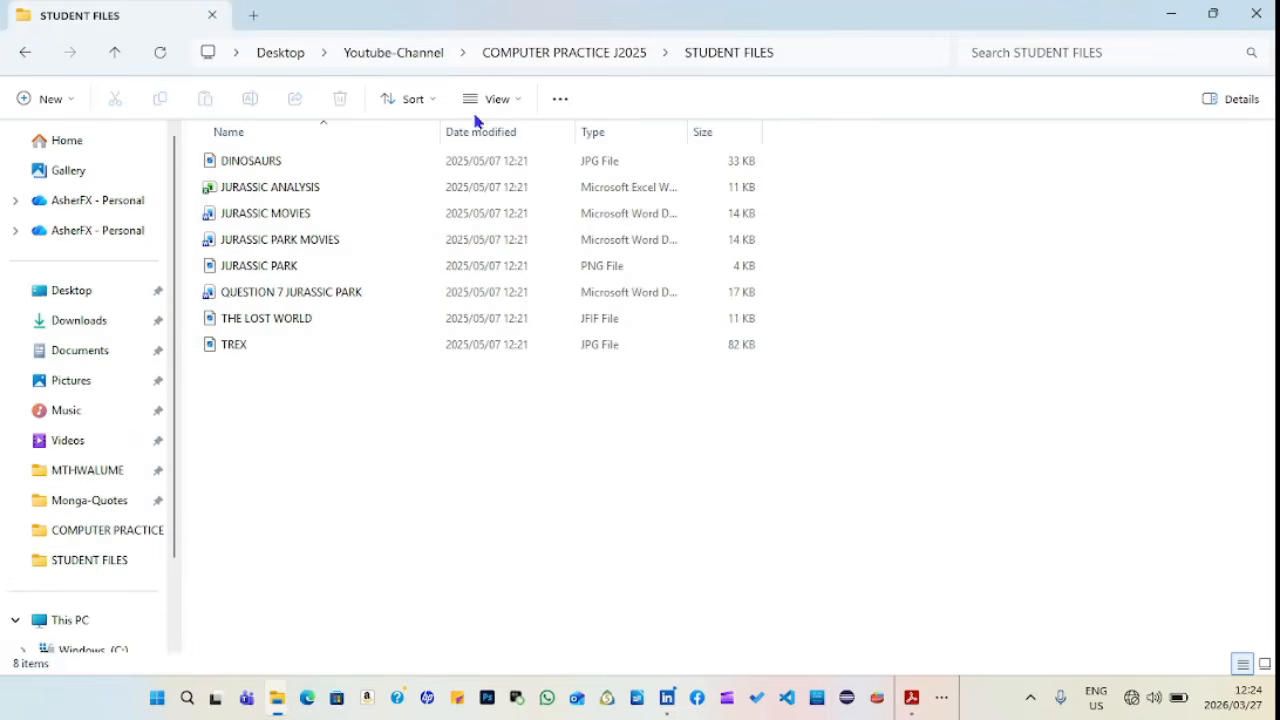
{"action": "left_click", "coordinate": [567, 55]}
{"action": "left_click", "coordinate": [308, 222]}
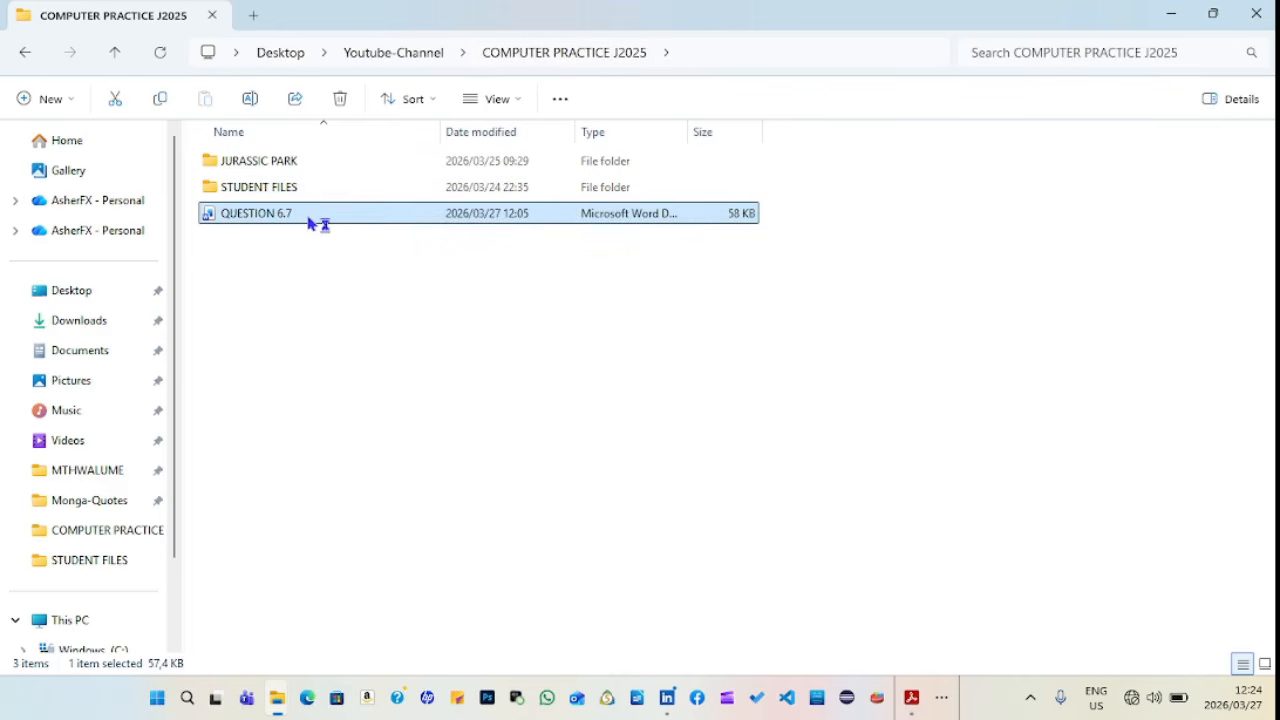
{"action": "double_click", "coordinate": [310, 222]}
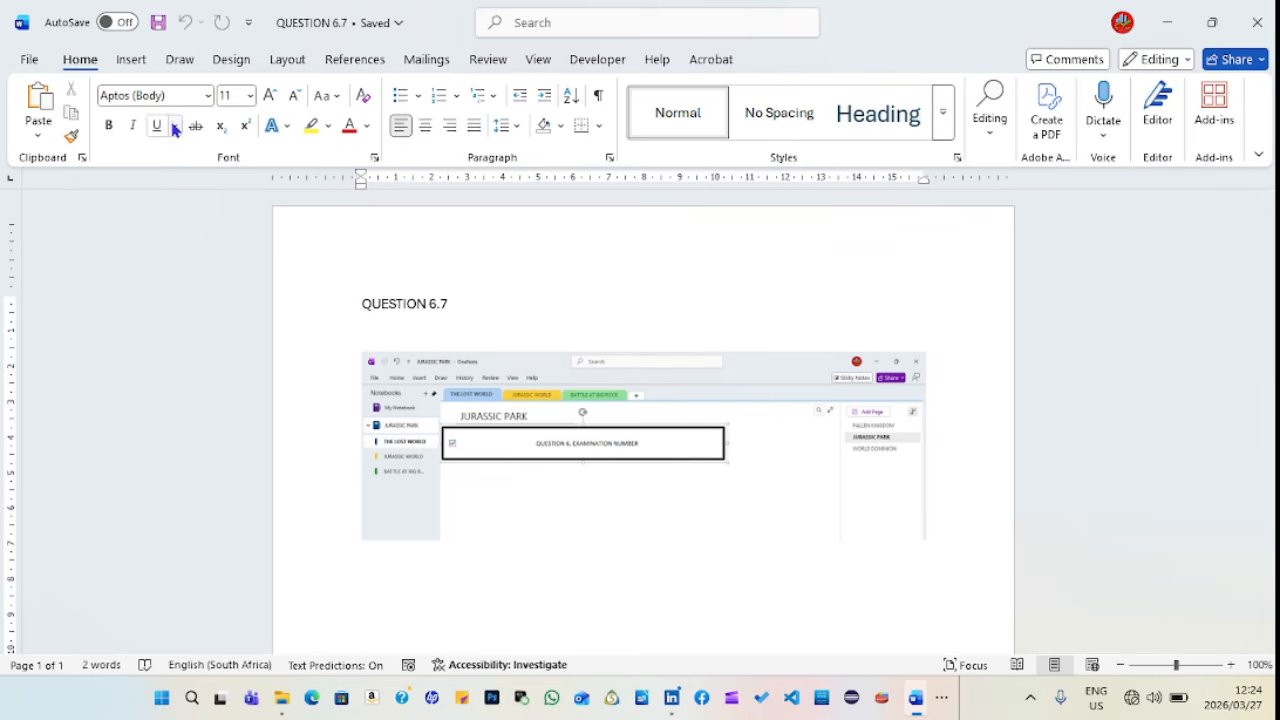
- Set the font size of the entire QUESTION 6.7 document to 12 pt
{"action": "triple_click", "coordinate": [397, 301]}
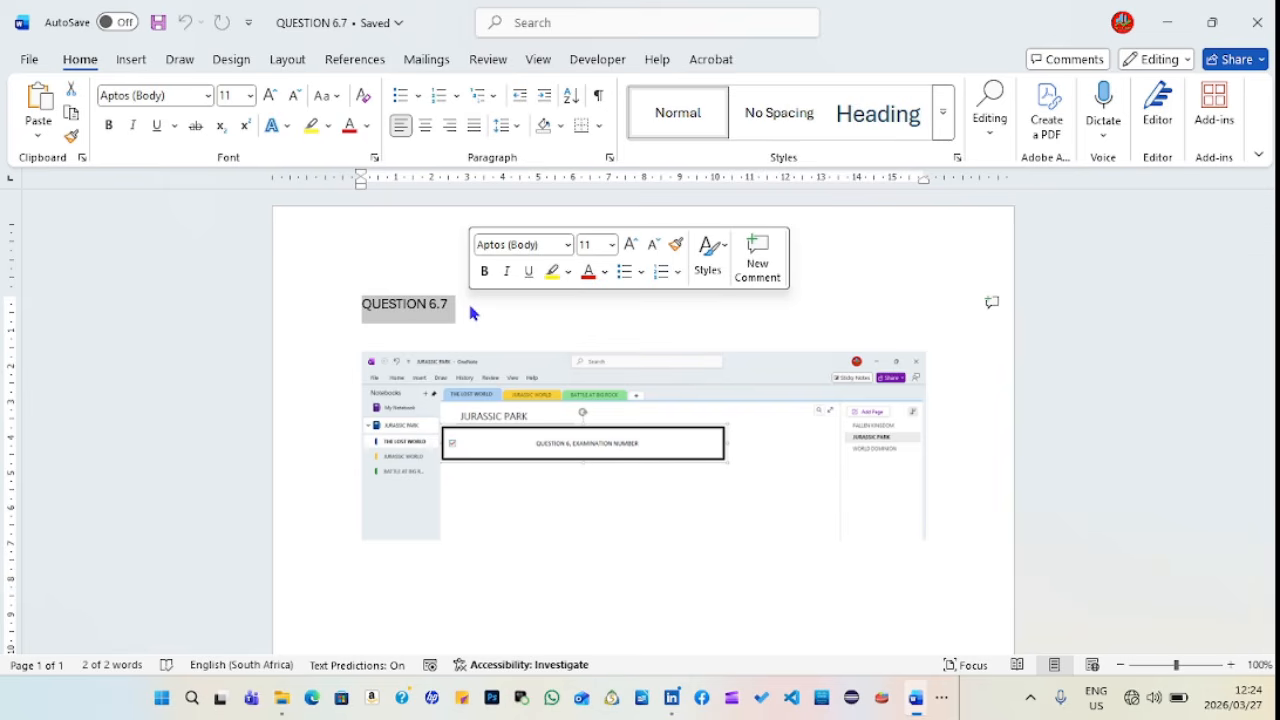
{"action": "key", "text": "ctrl+a"}
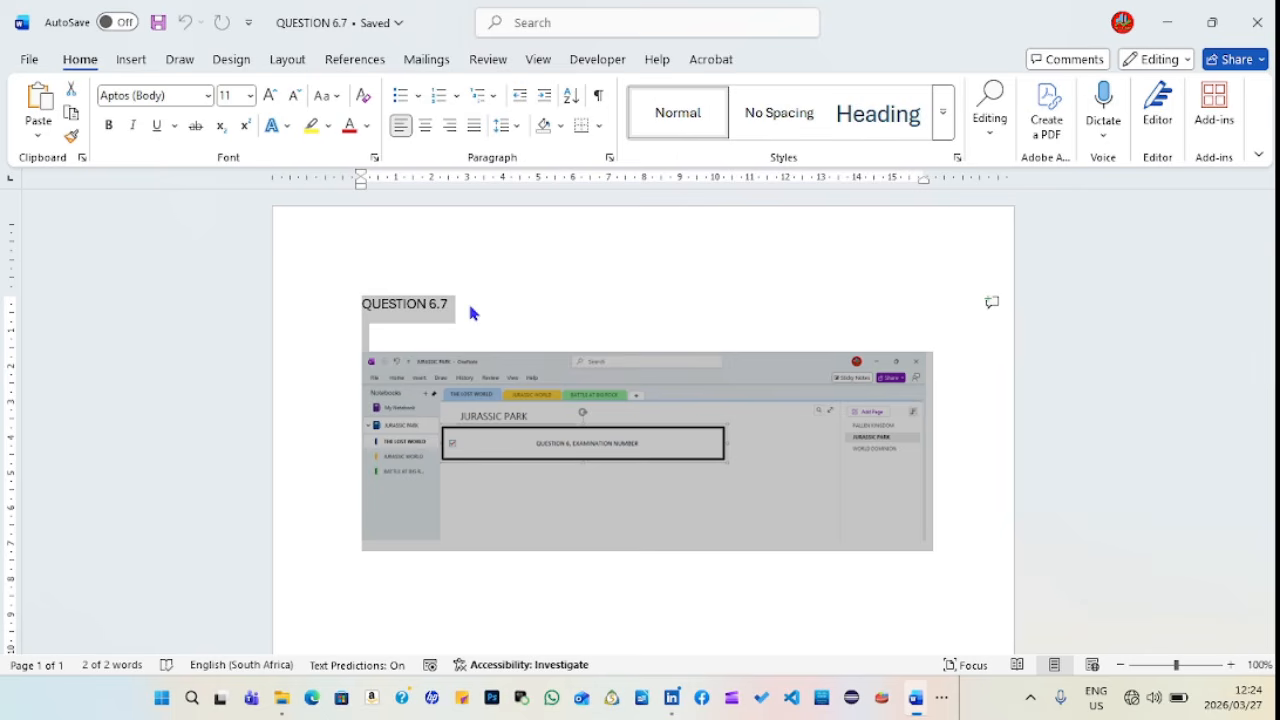
{"action": "left_click", "coordinate": [251, 96]}
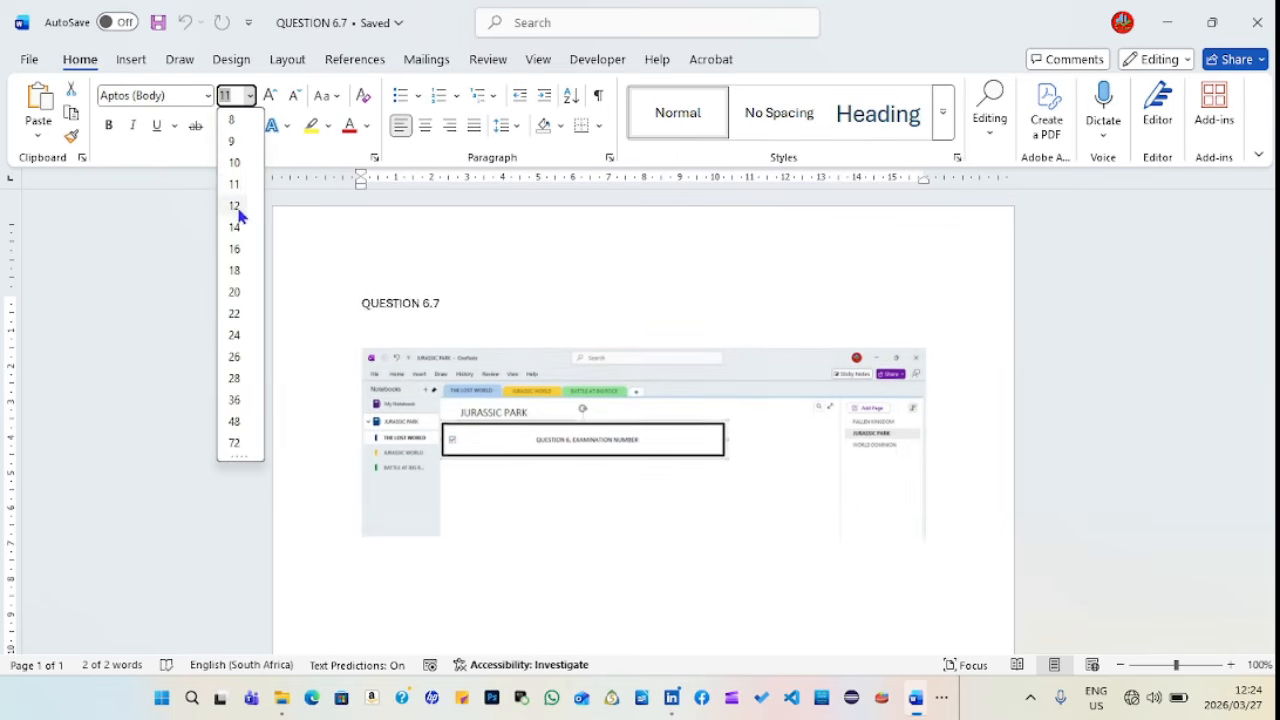
{"action": "left_click", "coordinate": [236, 206]}
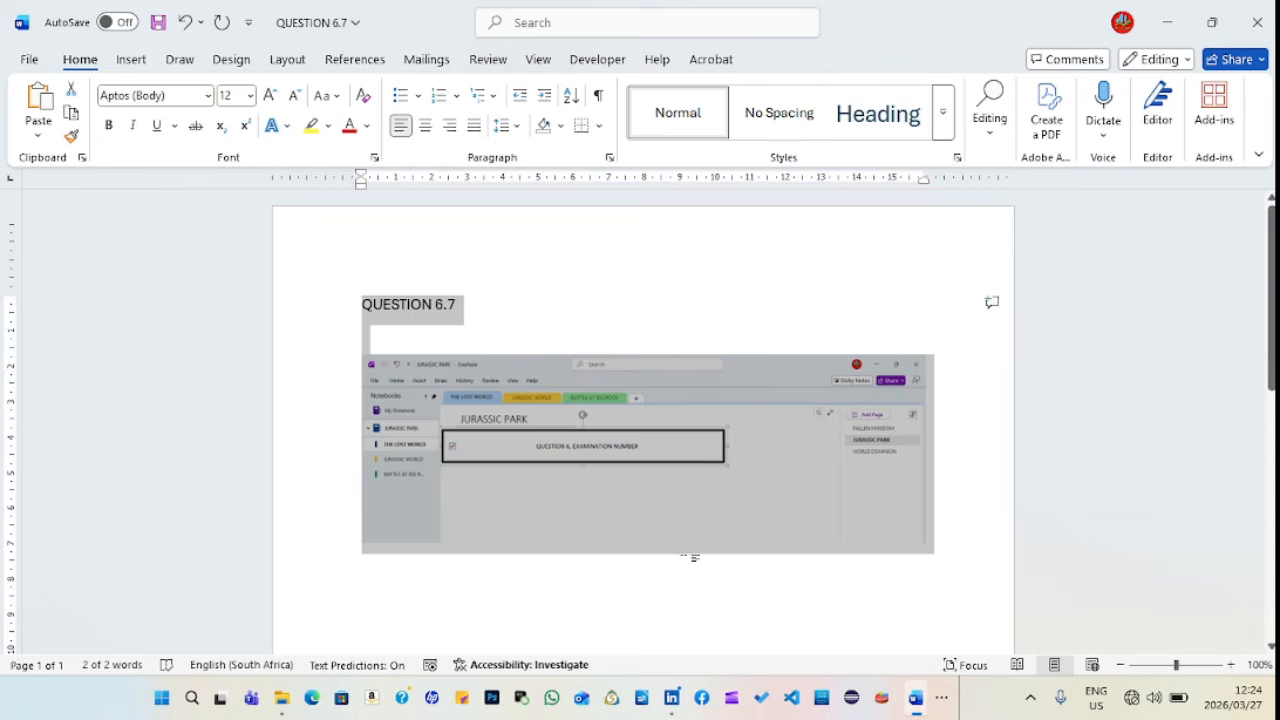
- Reopen OneNote on the JURASSIC PARK page
{"action": "mouse_move", "coordinate": [916, 712]}
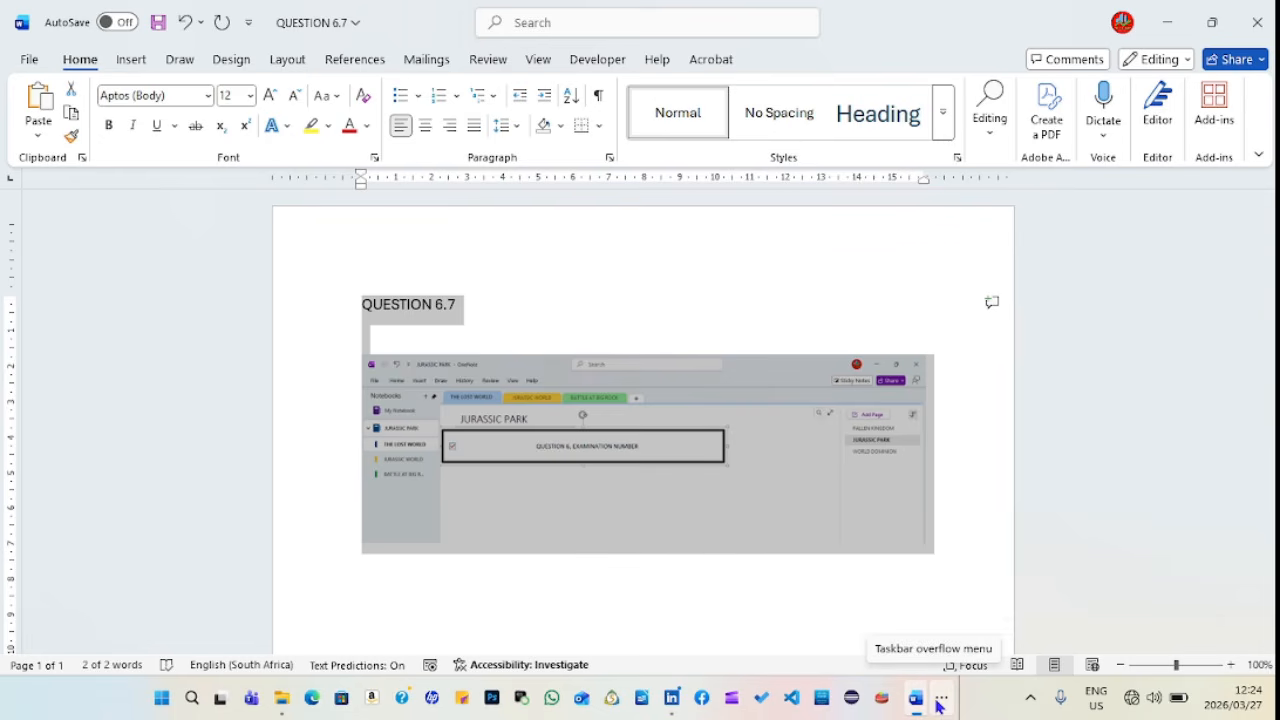
{"action": "left_click", "coordinate": [940, 700]}
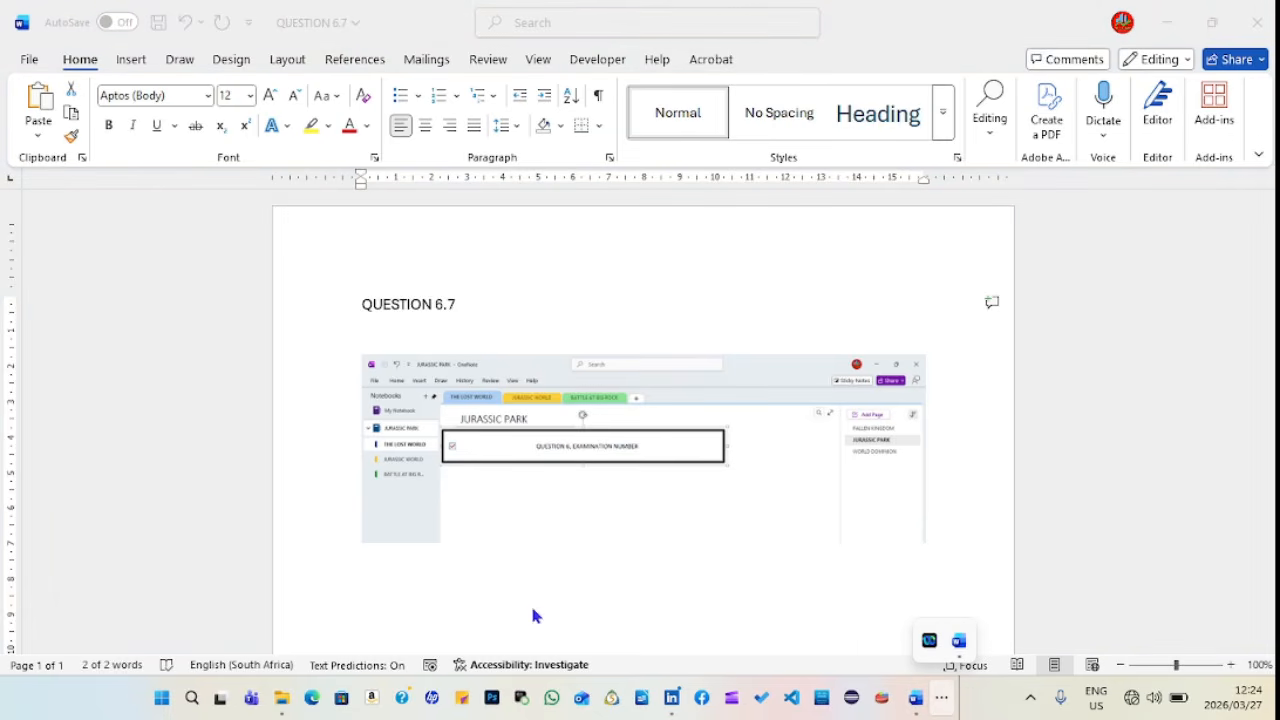
{"action": "left_click", "coordinate": [157, 703]}
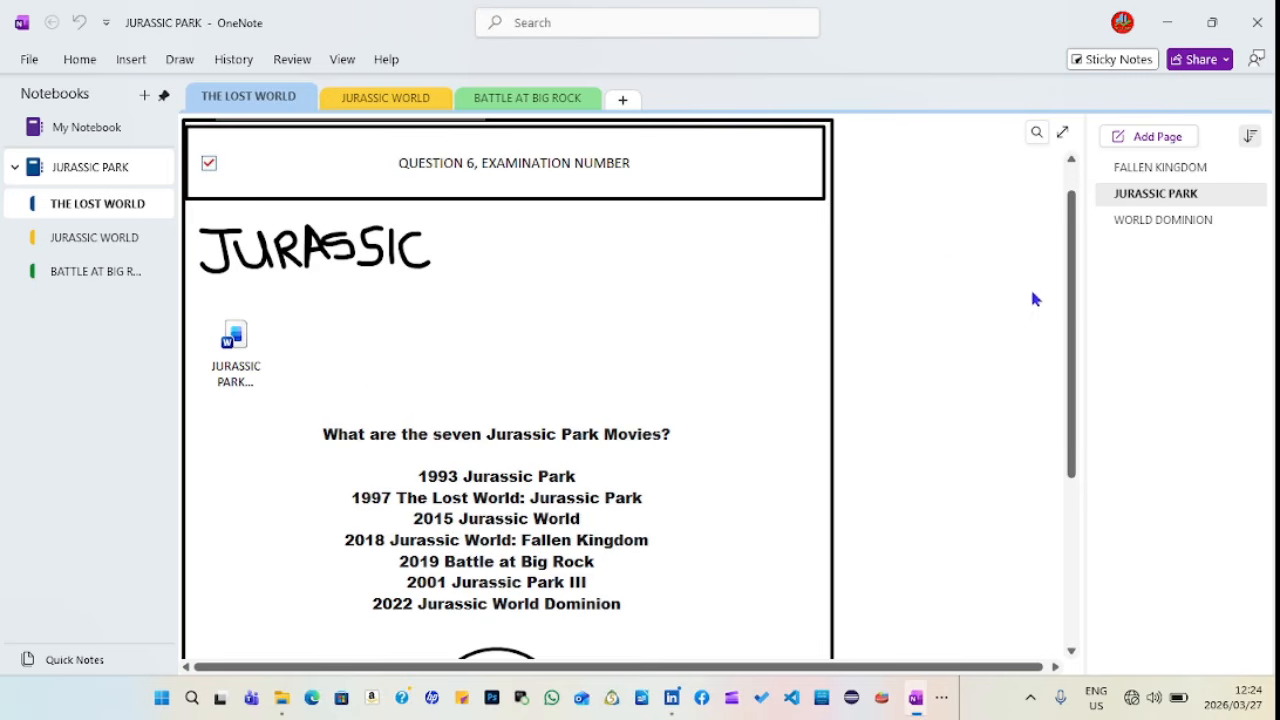
- Try to select all the content on the JURASSIC PARK page, including the examination number heading, for text formatting
{"action": "left_click", "coordinate": [544, 163]}
{"action": "key", "text": "ctrl+a"}
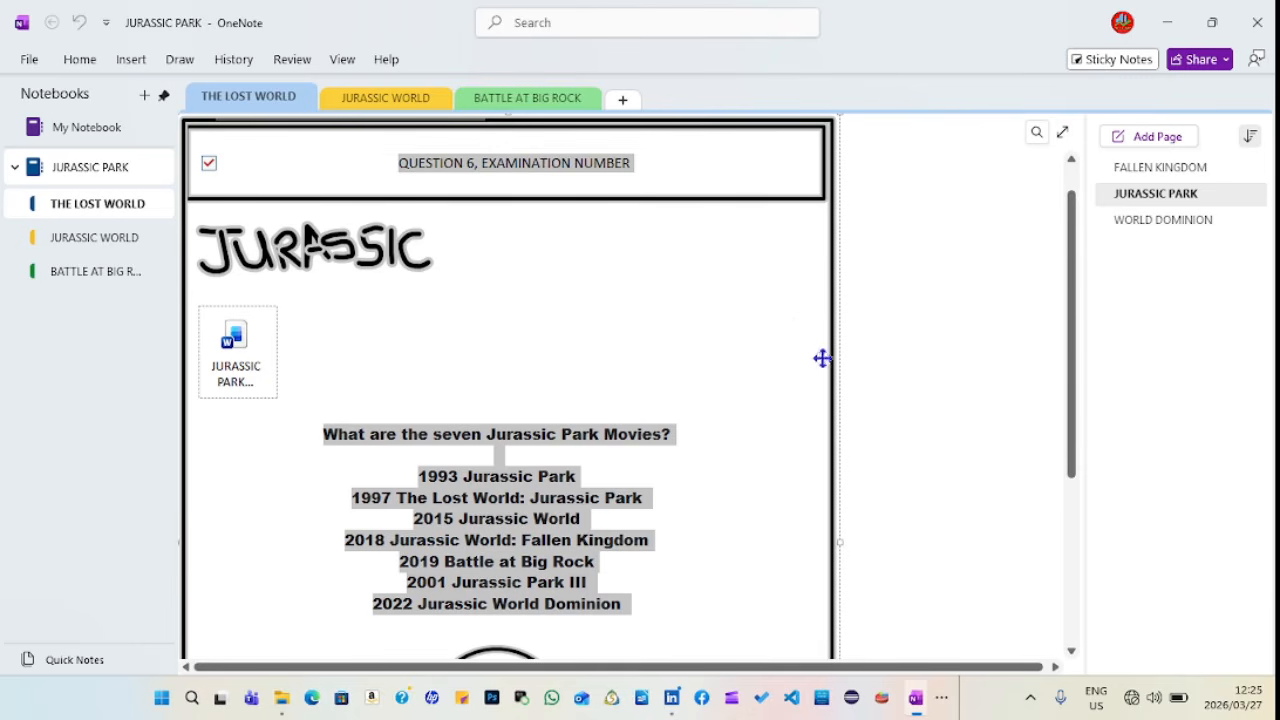
{"action": "left_click", "coordinate": [846, 379]}
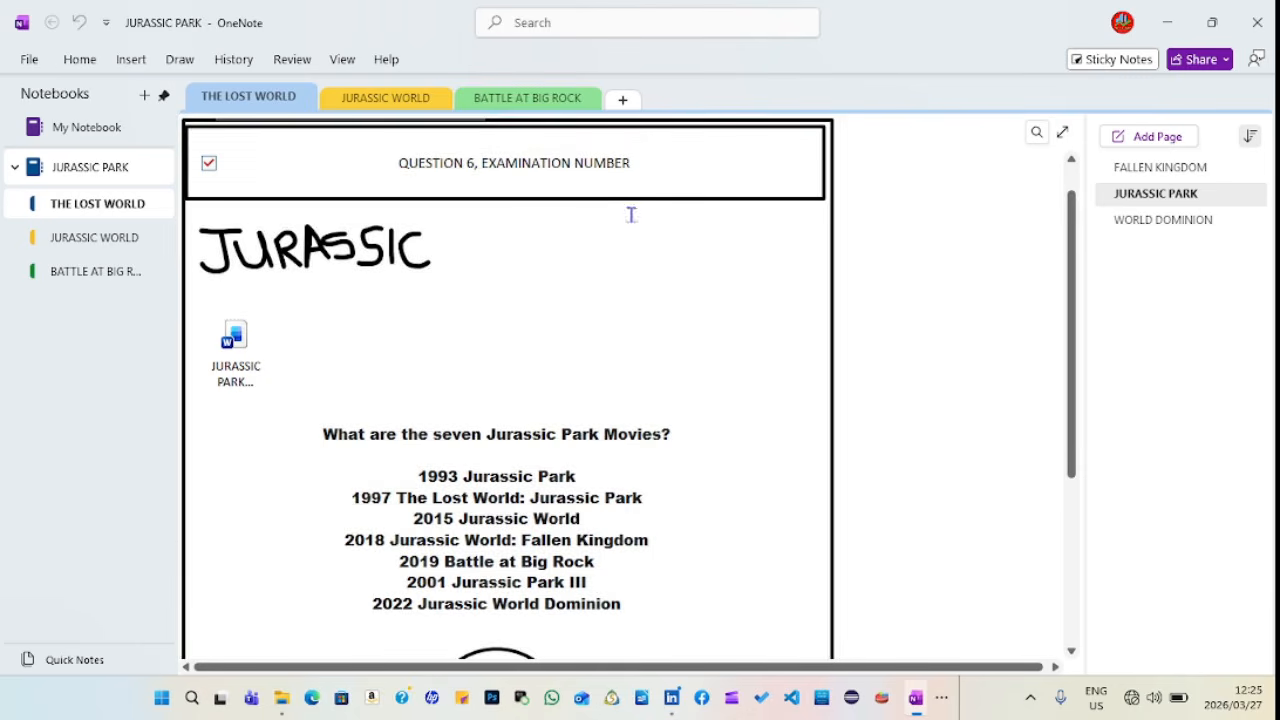
{"action": "left_click", "coordinate": [613, 157]}
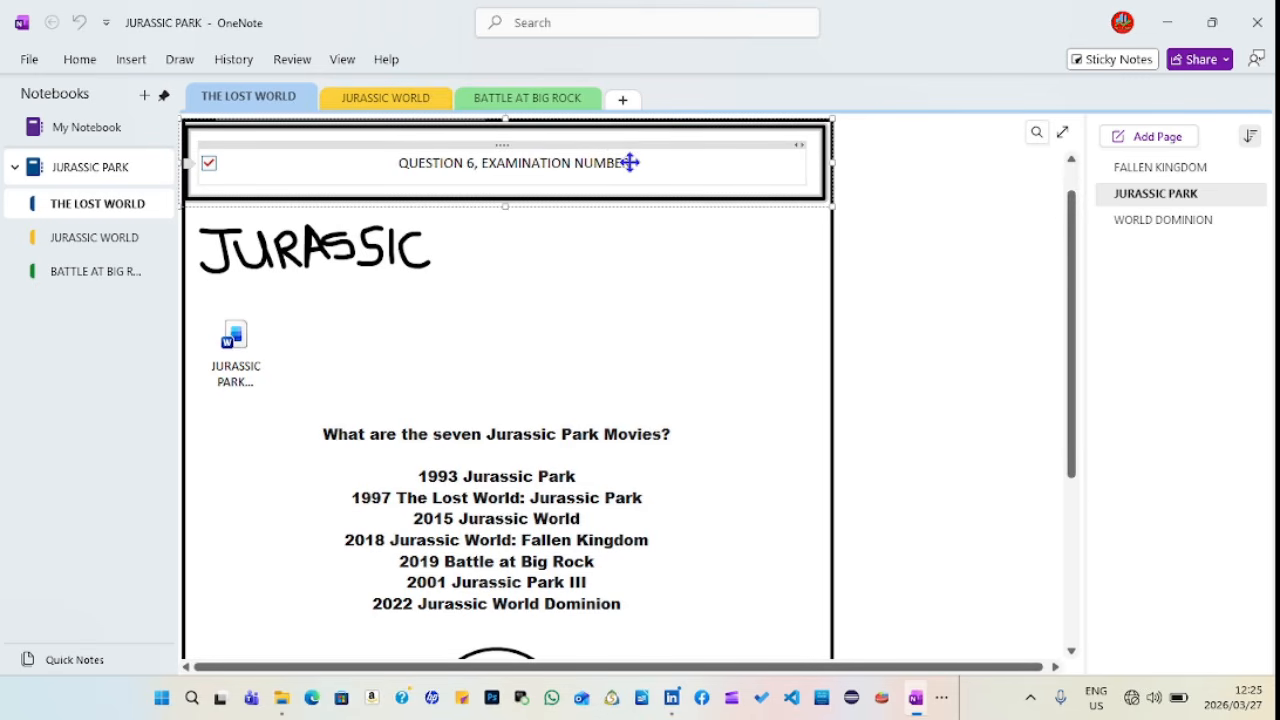
{"action": "key", "text": "ctrl+a"}
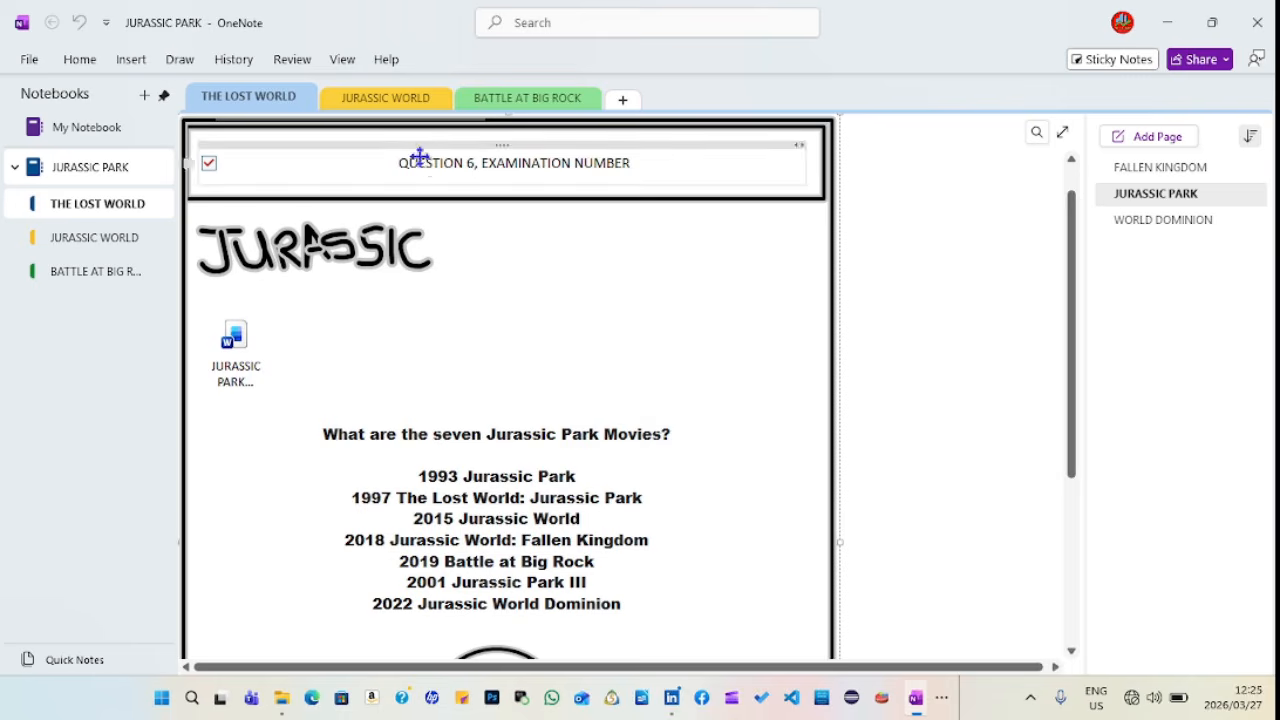
{"action": "left_click", "coordinate": [84, 70]}
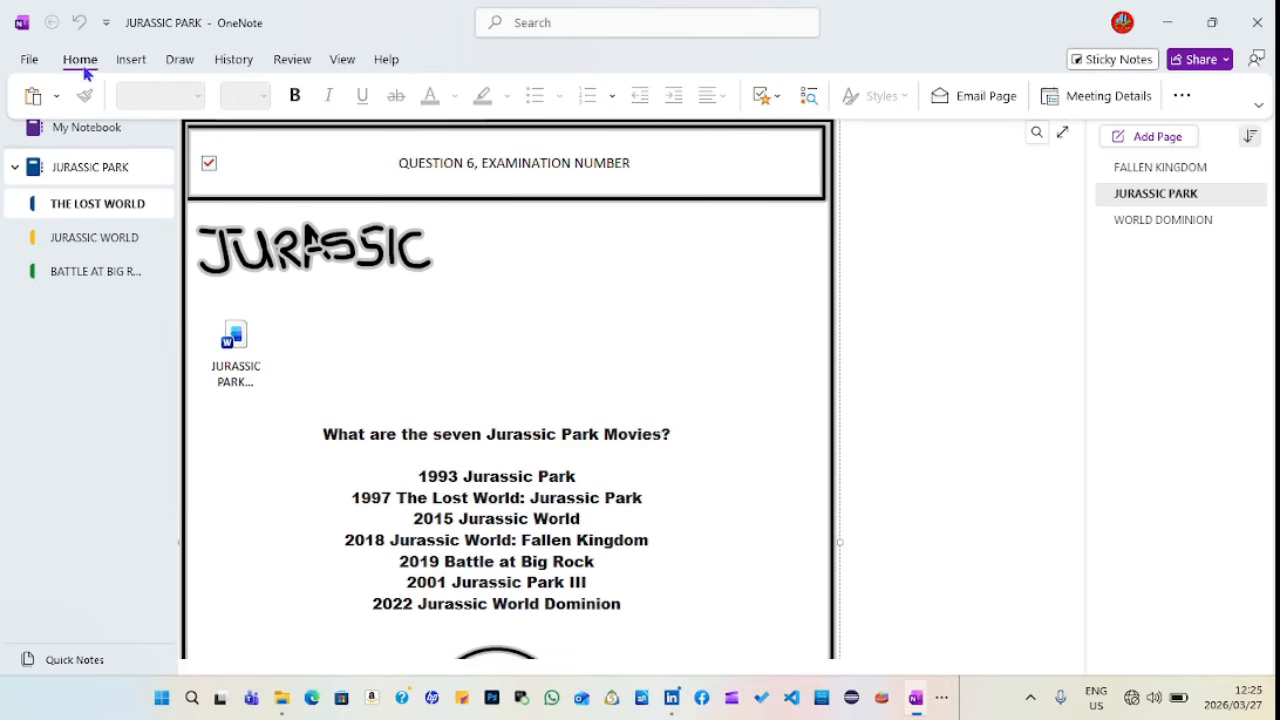
{"action": "left_click", "coordinate": [541, 163]}
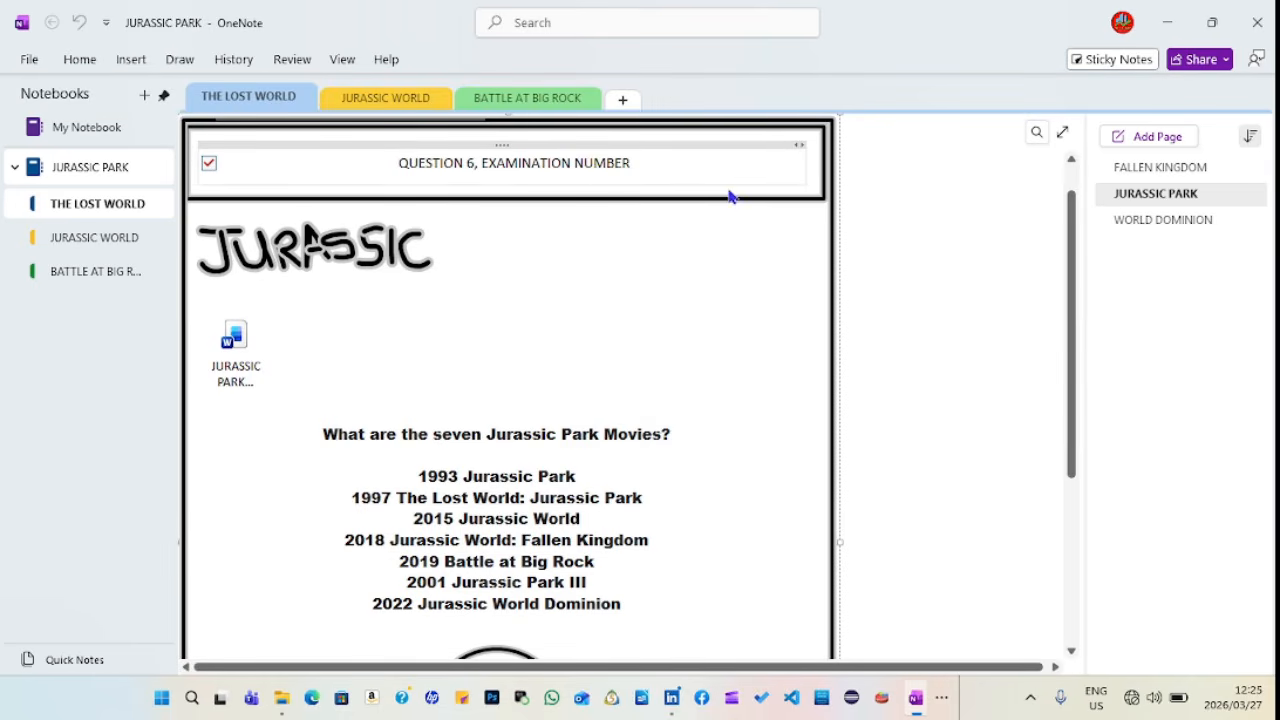
{"action": "key", "text": "ctrl+a"}
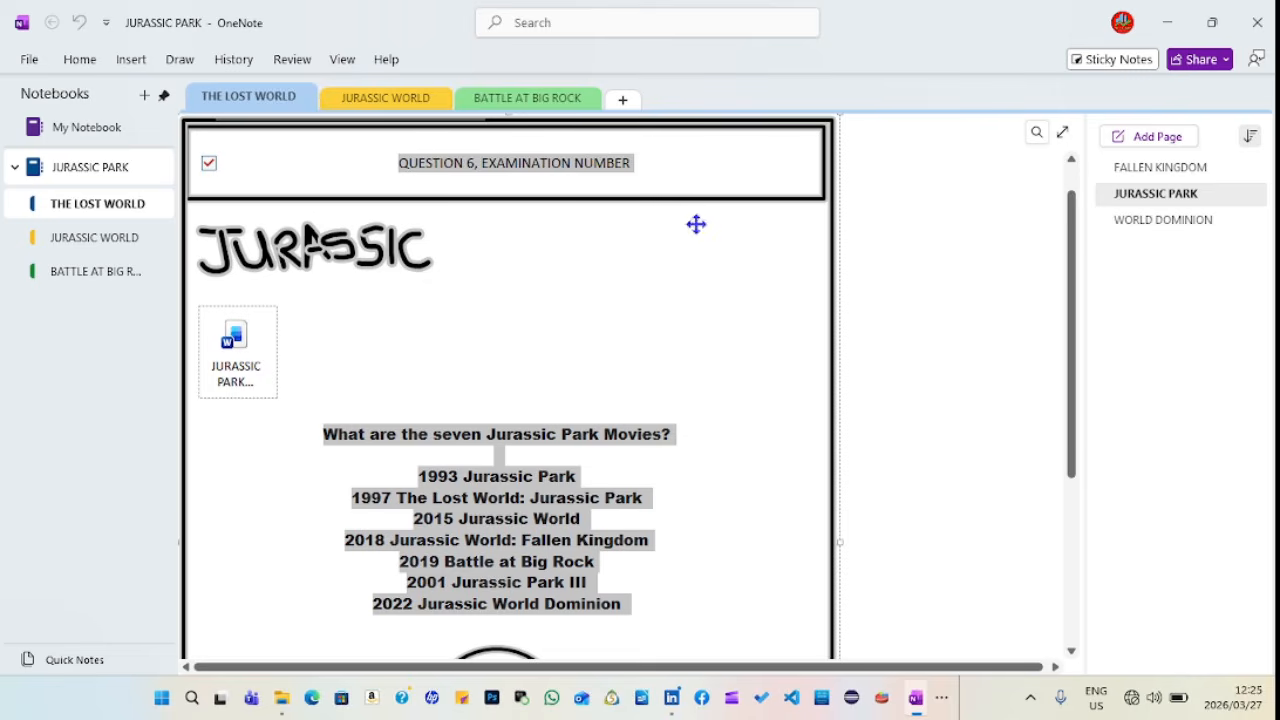
{"action": "left_click", "coordinate": [913, 455]}
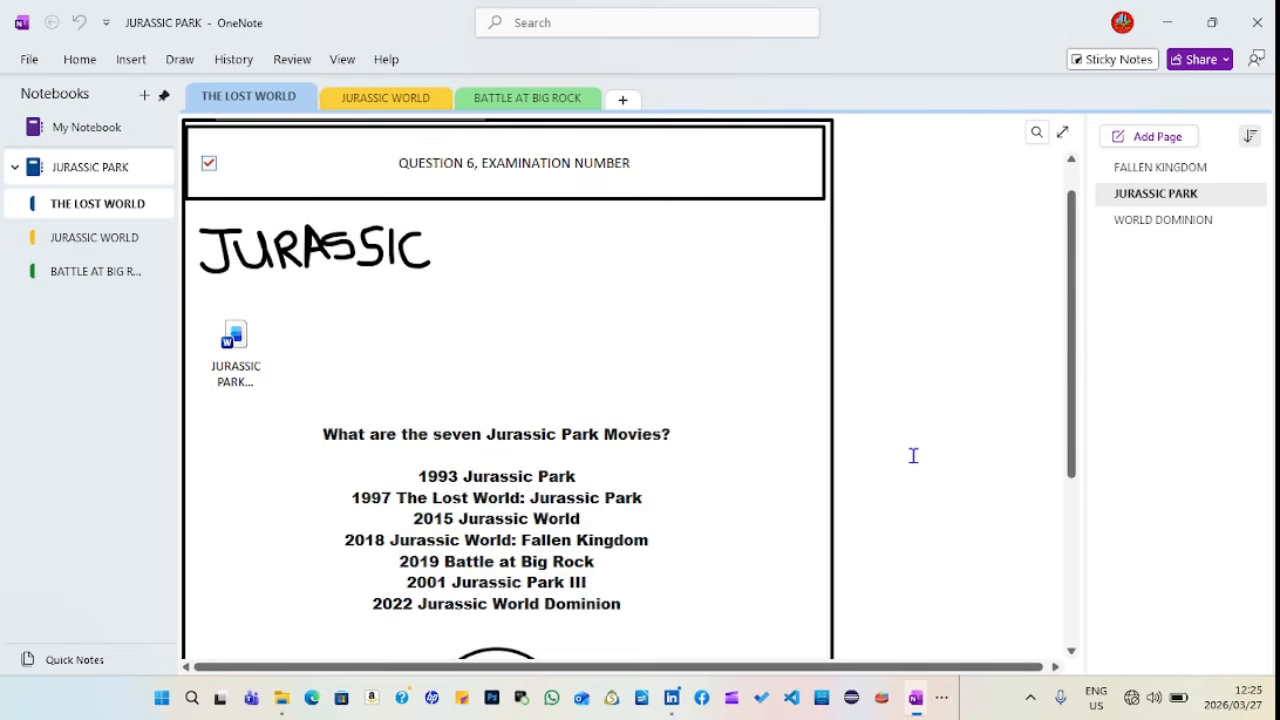
{"action": "left_click", "coordinate": [945, 707]}
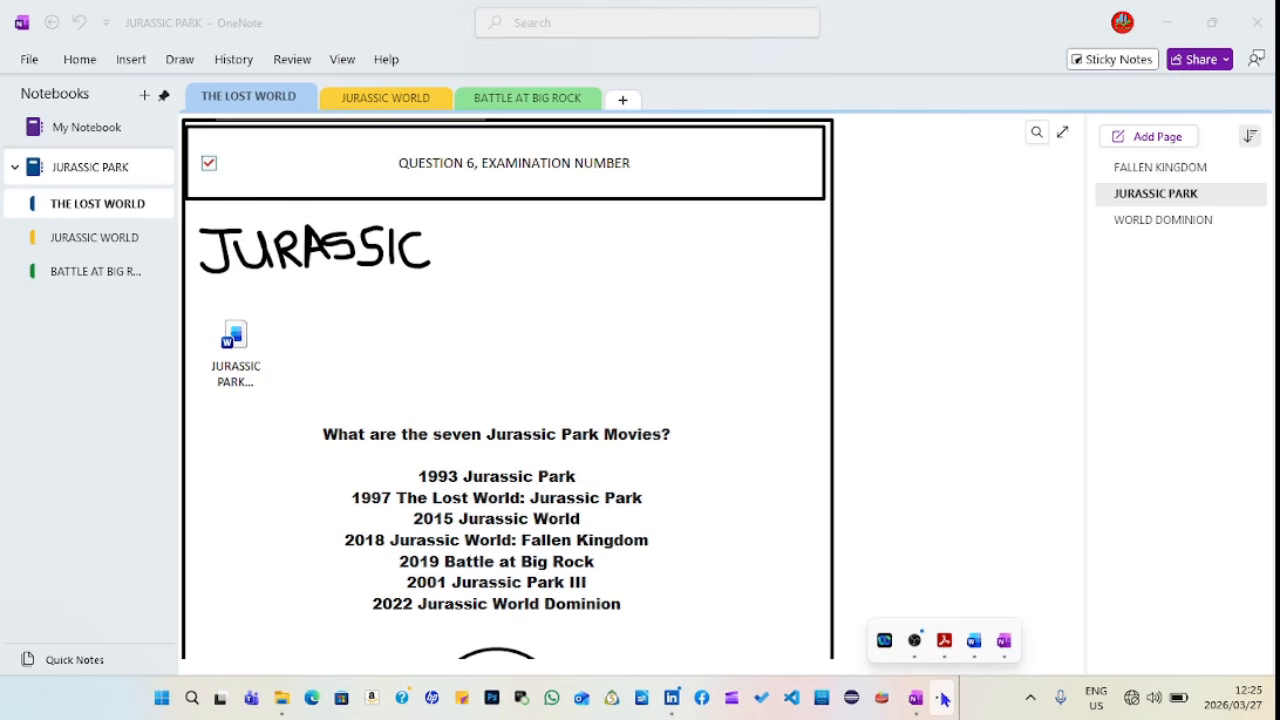
{"action": "mouse_move", "coordinate": [917, 651]}
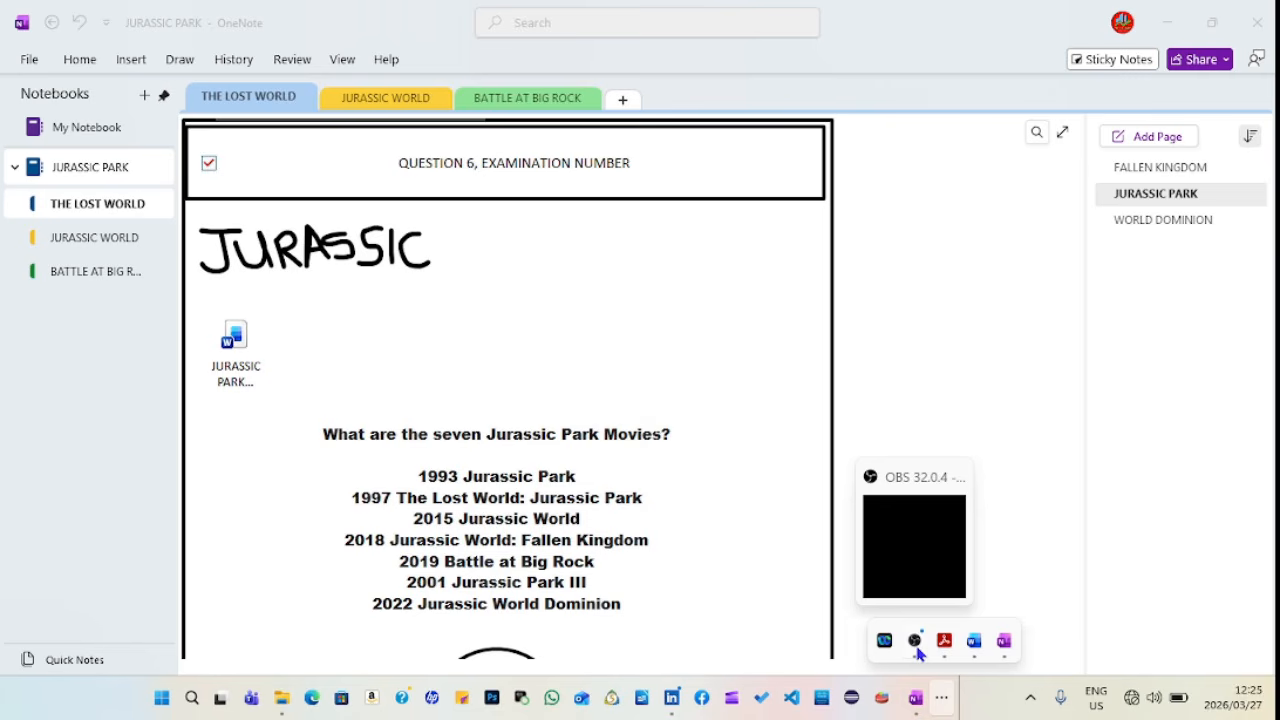
{"action": "left_click", "coordinate": [915, 644]}
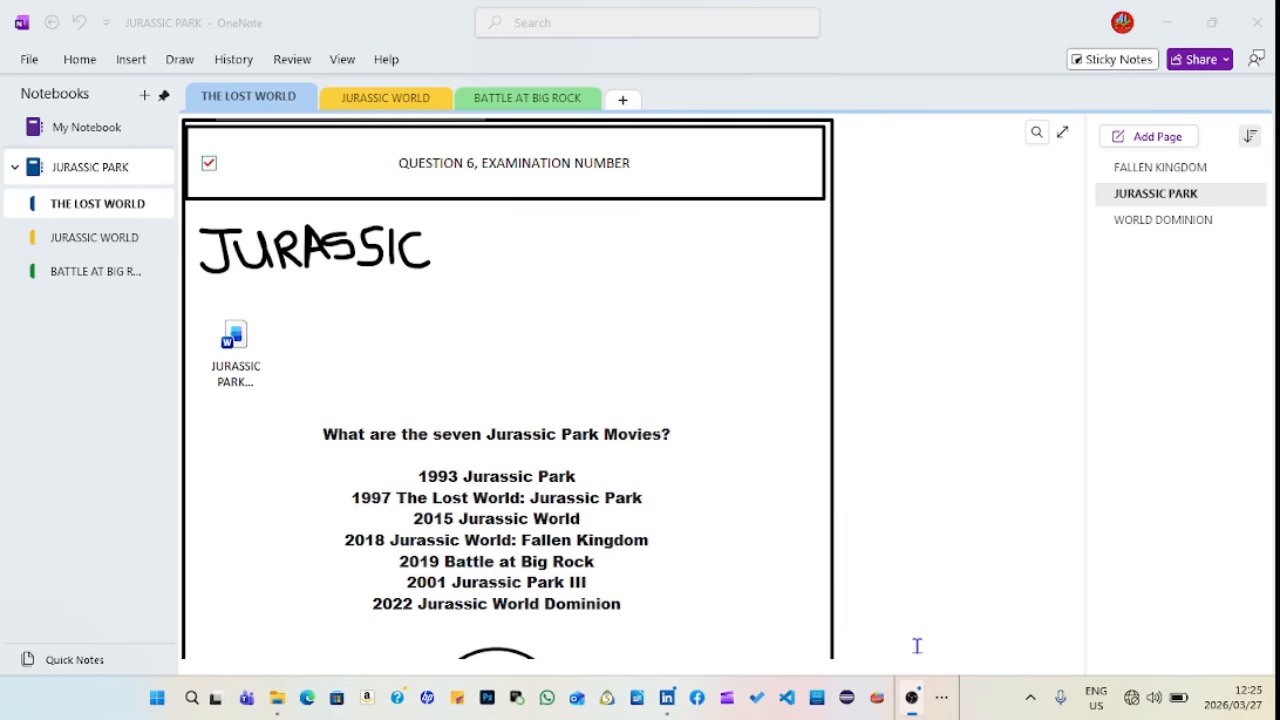